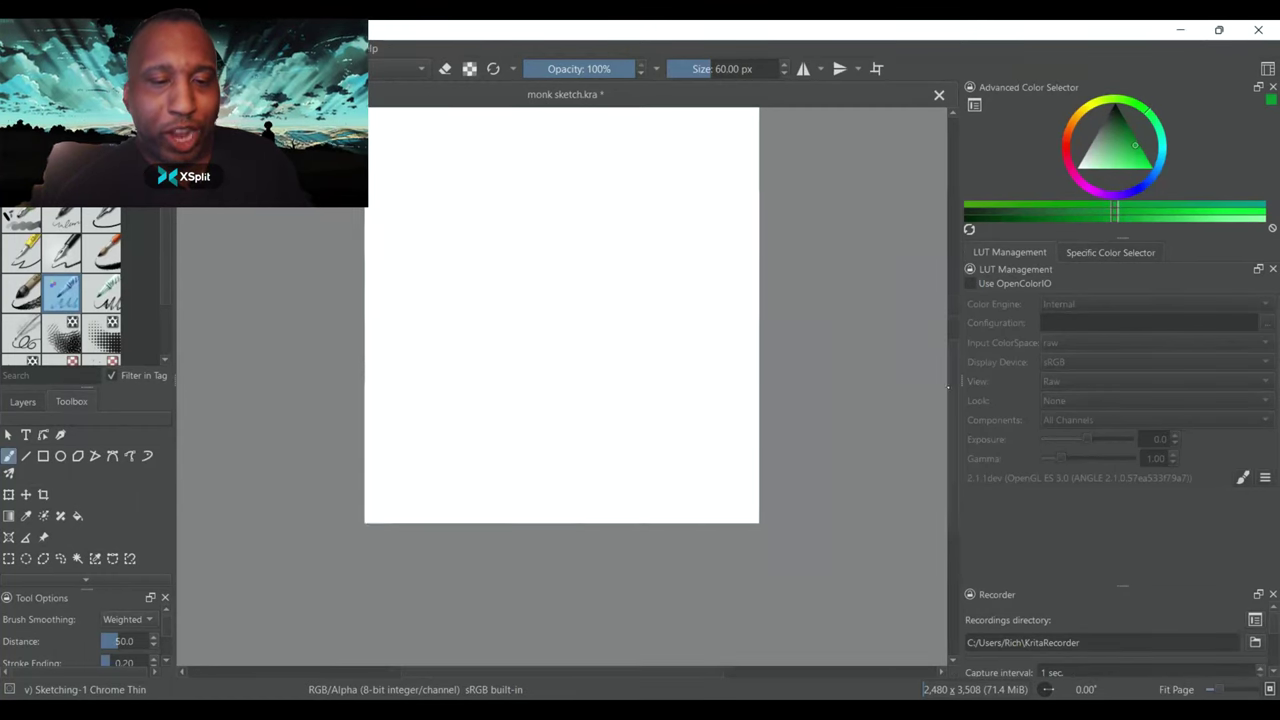
Set the brush size to about 112 px and sketch the figure's head, torso and upper arms in green
left_click_drag(549, 291, 555, 291)
left_click_drag(537, 284, 546, 284, "shift")
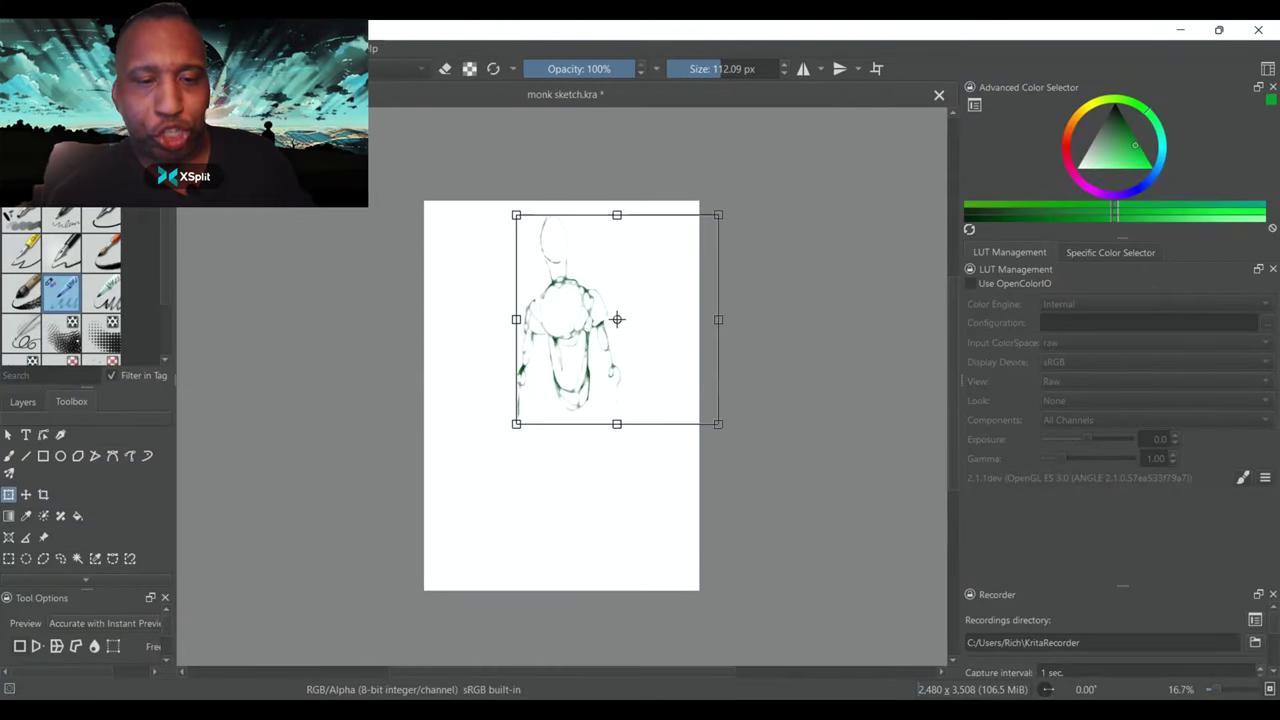
Sketch the pelvis, both thighs and round knee shapes below the torso with the brush
key("b")
key("ctrl+plus")
left_click_drag(951, 339, 951, 321)
scroll(546, 444, "down", 1)
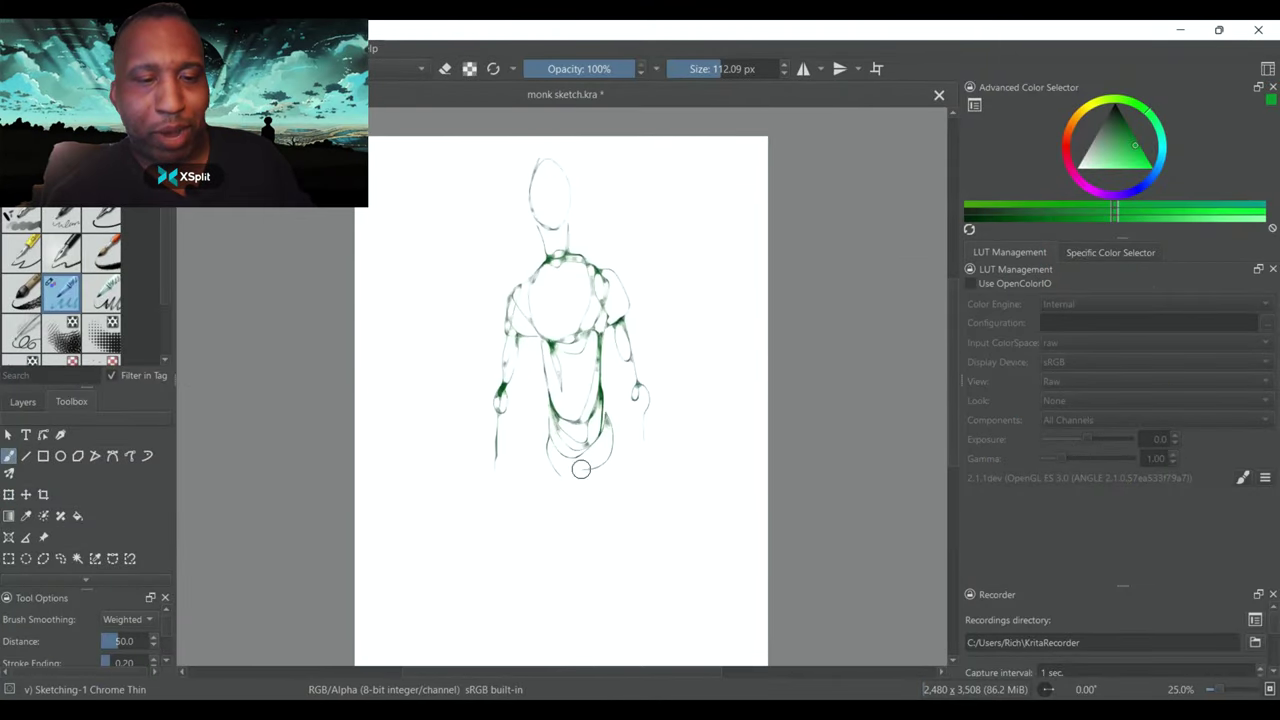
left_click_drag(581, 469, 549, 443)
key("ctrl+z")
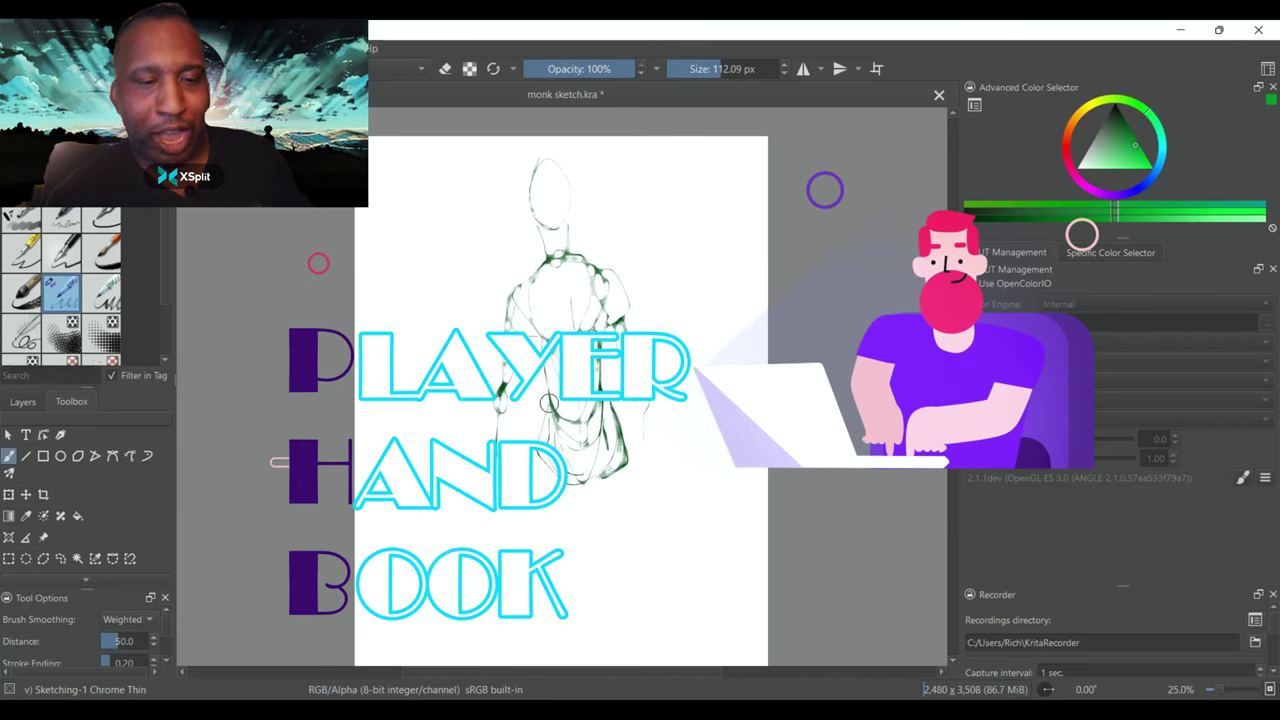
mouse_move(598, 480)
left_mouse_down()
mouse_move(626, 571)
mouse_move(643, 534)
mouse_move(636, 592)
left_mouse_up()
left_click_drag(543, 603, 540, 606)
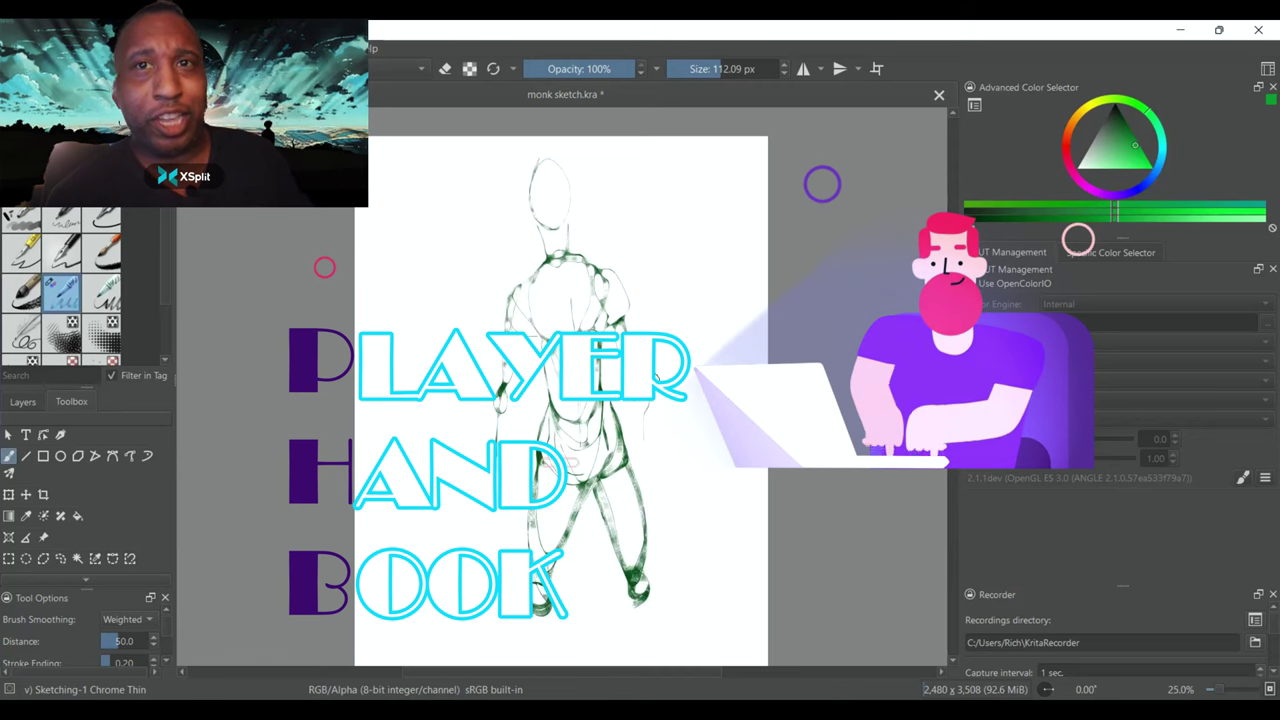
Draw the outer arm lines and forearms, redrawing one hand higher up at the end of its forearm
left_click_drag(616, 265, 672, 463)
mouse_move(495, 456)
left_mouse_down()
mouse_move(483, 510)
mouse_move(494, 540)
left_mouse_up()
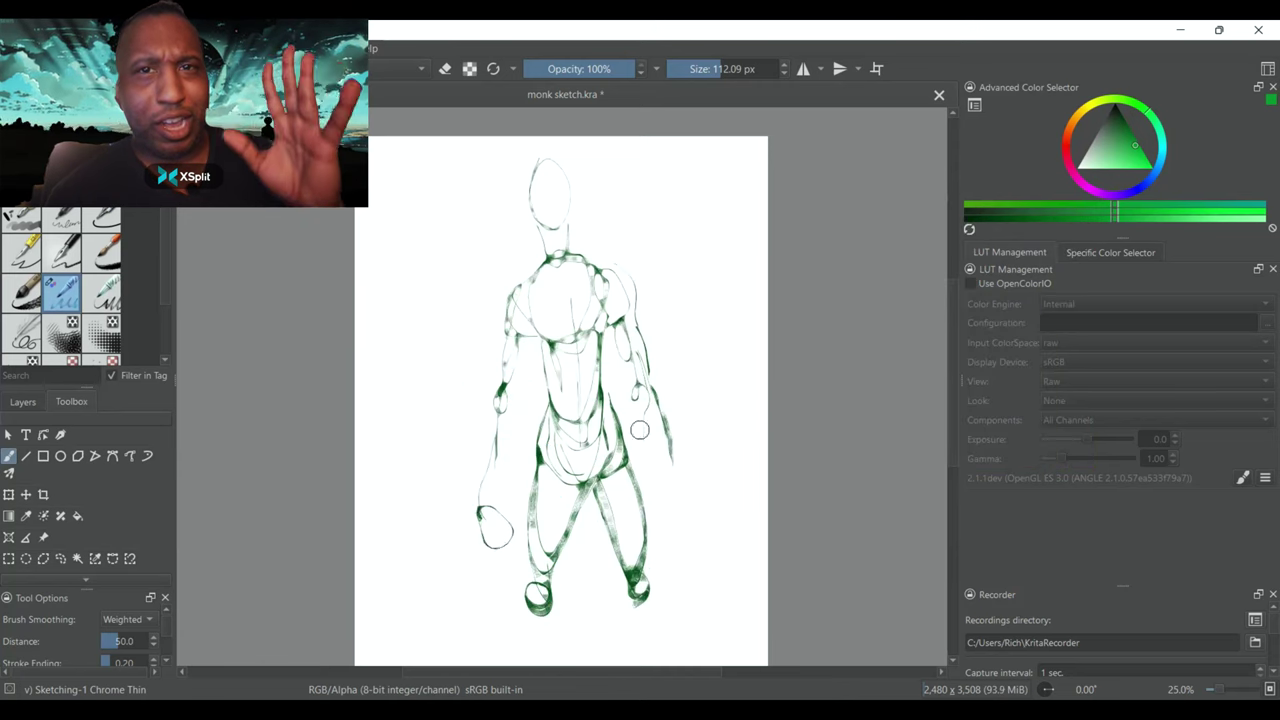
key("ctrl+z")
left_click_drag(501, 404, 490, 440)
mouse_move(500, 396)
left_mouse_down()
mouse_move(518, 430)
mouse_move(485, 451)
mouse_move(515, 490)
left_mouse_up()
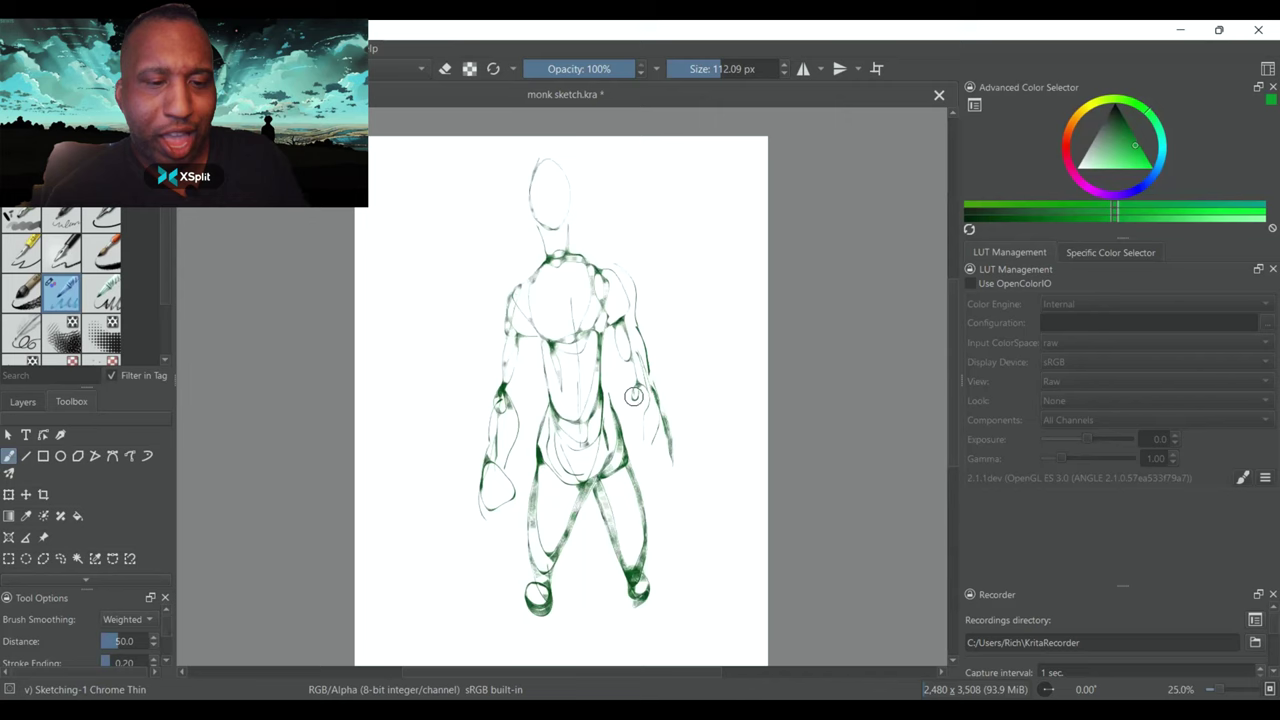
Sketch the lower legs and scale the figure down slightly with the Transform tool
scroll(651, 358, "down", 3)
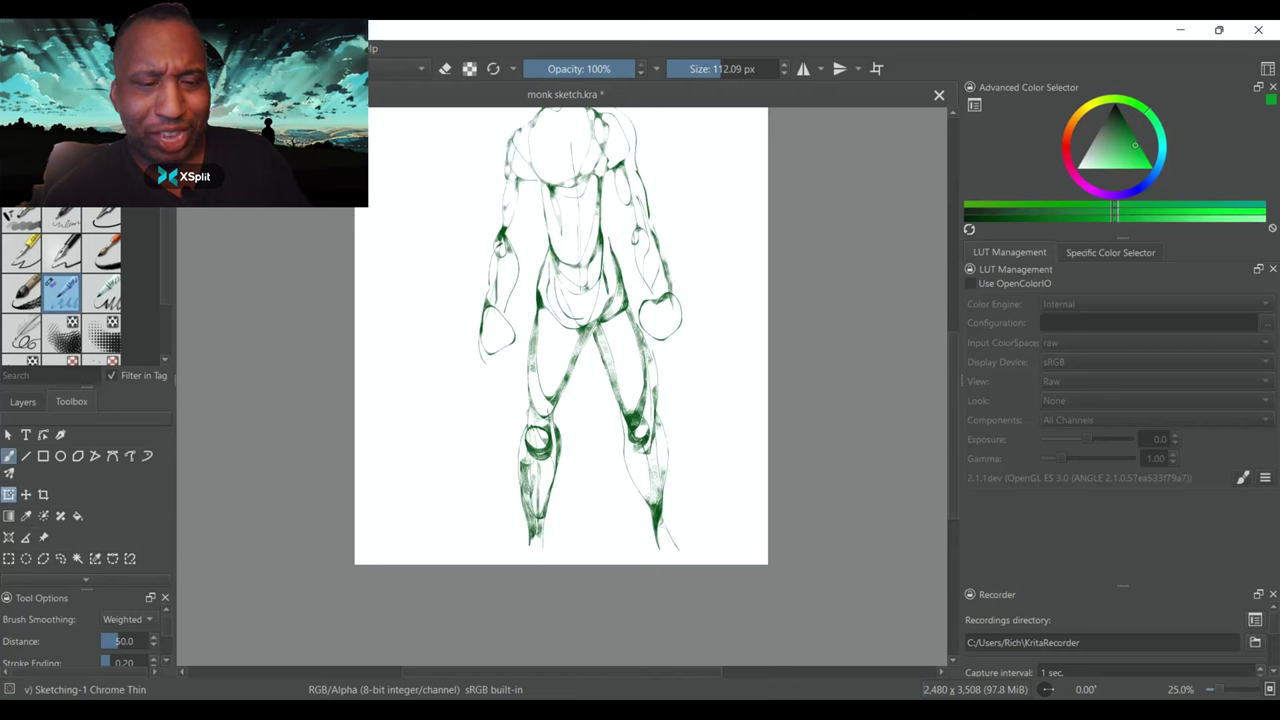
mouse_move(799, 549)
left_mouse_down()
mouse_move(772, 534)
mouse_move(782, 510)
left_mouse_up()
key("b")
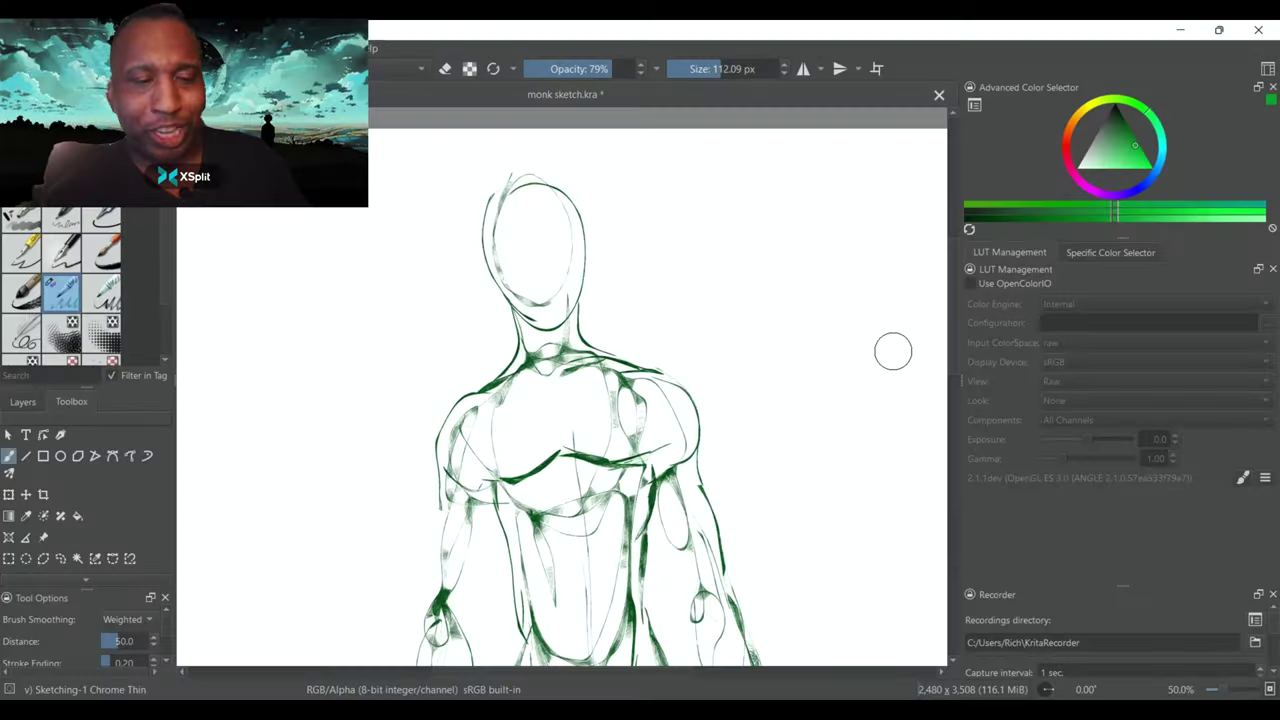
Draw the outer outline of a long hood around the head, draping onto both shoulders, at 79% opacity
mouse_move(950, 332)
left_mouse_down()
mouse_move(950, 382)
mouse_move(944, 309)
left_mouse_up()
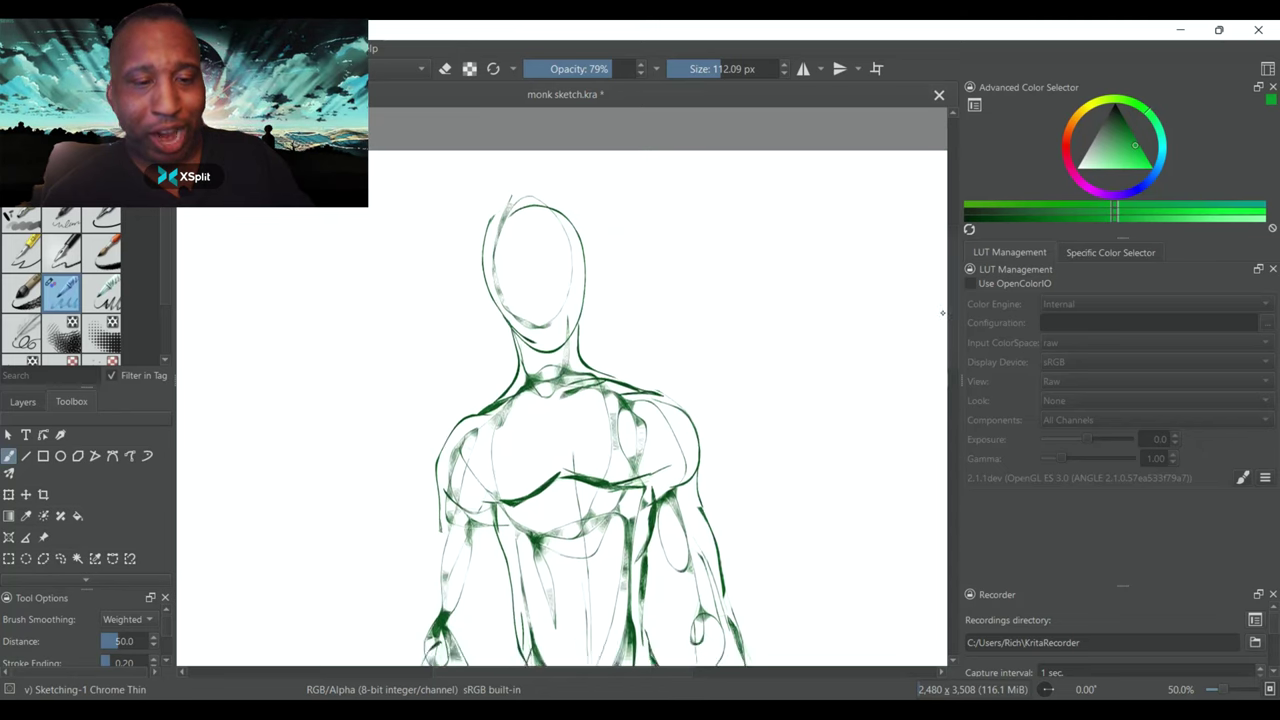
key("ctrl+plus")
mouse_move(700, 520)
left_mouse_down()
mouse_move(753, 492)
mouse_move(700, 403)
left_mouse_up()
mouse_move(448, 535)
left_mouse_down()
mouse_move(384, 505)
mouse_move(487, 415)
mouse_move(472, 417)
mouse_move(474, 442)
mouse_move(500, 335)
left_mouse_up()
mouse_move(712, 425)
left_mouse_down()
mouse_move(655, 360)
mouse_move(634, 251)
mouse_move(460, 289)
left_mouse_up()
mouse_move(437, 430)
left_mouse_down()
mouse_move(456, 197)
mouse_move(520, 135)
left_mouse_up()
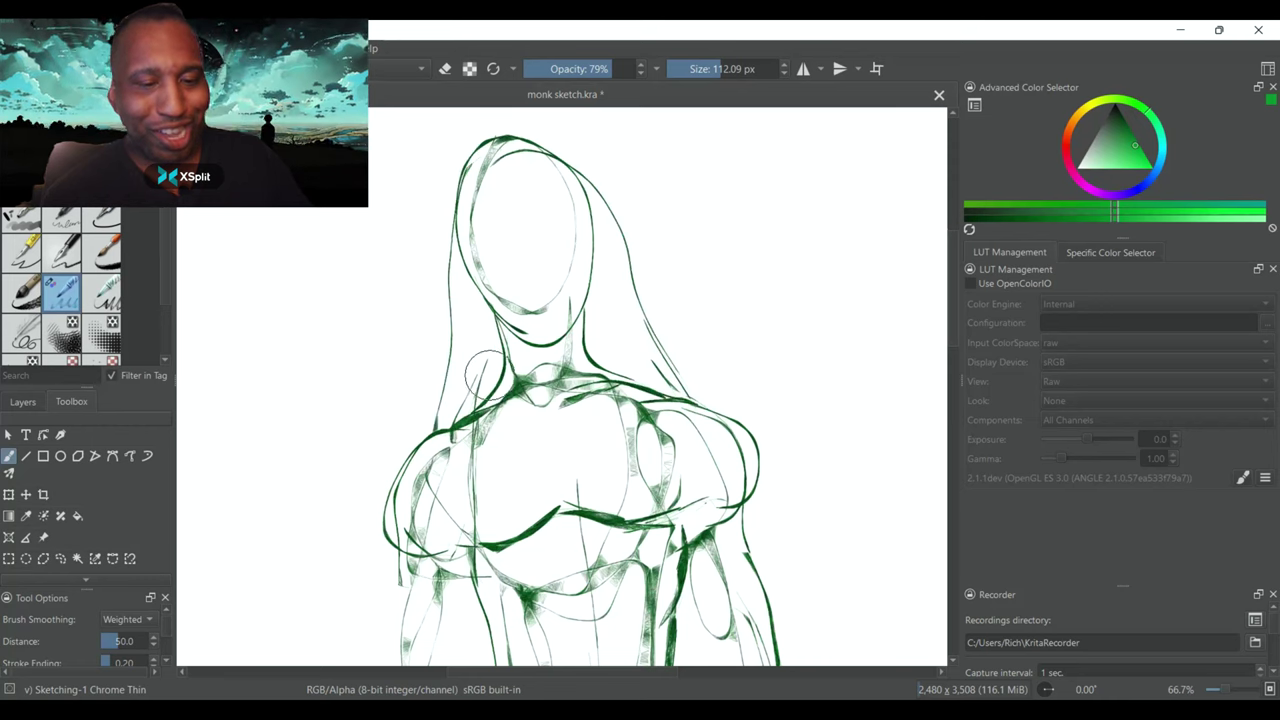
Draw the inner opening of the hood around the face and add drape lines towards the shoulders
mouse_move(475, 434)
left_mouse_down()
mouse_move(516, 371)
mouse_move(491, 222)
left_mouse_up()
mouse_move(662, 398)
left_mouse_down()
mouse_move(573, 361)
mouse_move(536, 185)
left_mouse_up()
left_click_drag(488, 232, 515, 172)
scroll(608, 321, "up", 1)
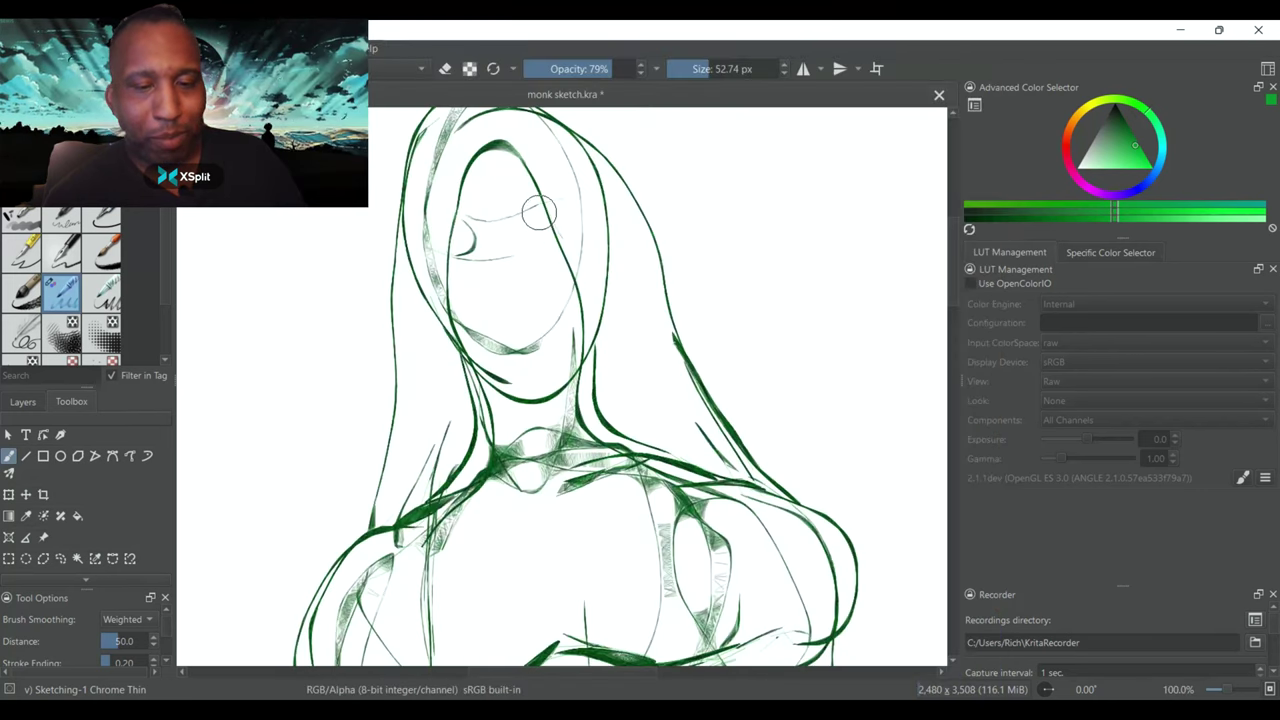
Draw the eyes, nose, mouth and angled brows on the face, reducing the brush to 24.82 px for details
mouse_move(543, 214)
left_mouse_down()
mouse_move(553, 239)
mouse_move(495, 246)
left_mouse_up()
mouse_move(519, 236)
left_mouse_down()
mouse_move(491, 257)
mouse_move(525, 309)
left_mouse_up()
left_click_drag(507, 316, 525, 312)
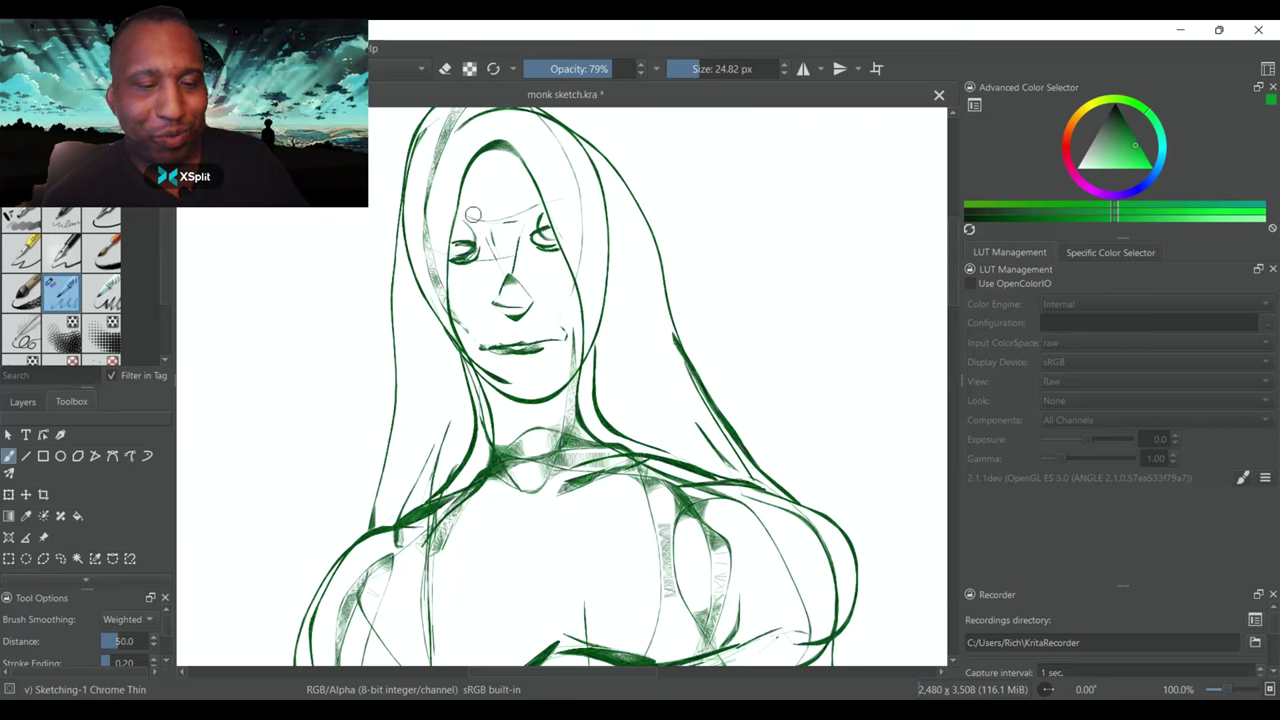
left_click_drag(527, 207, 540, 198)
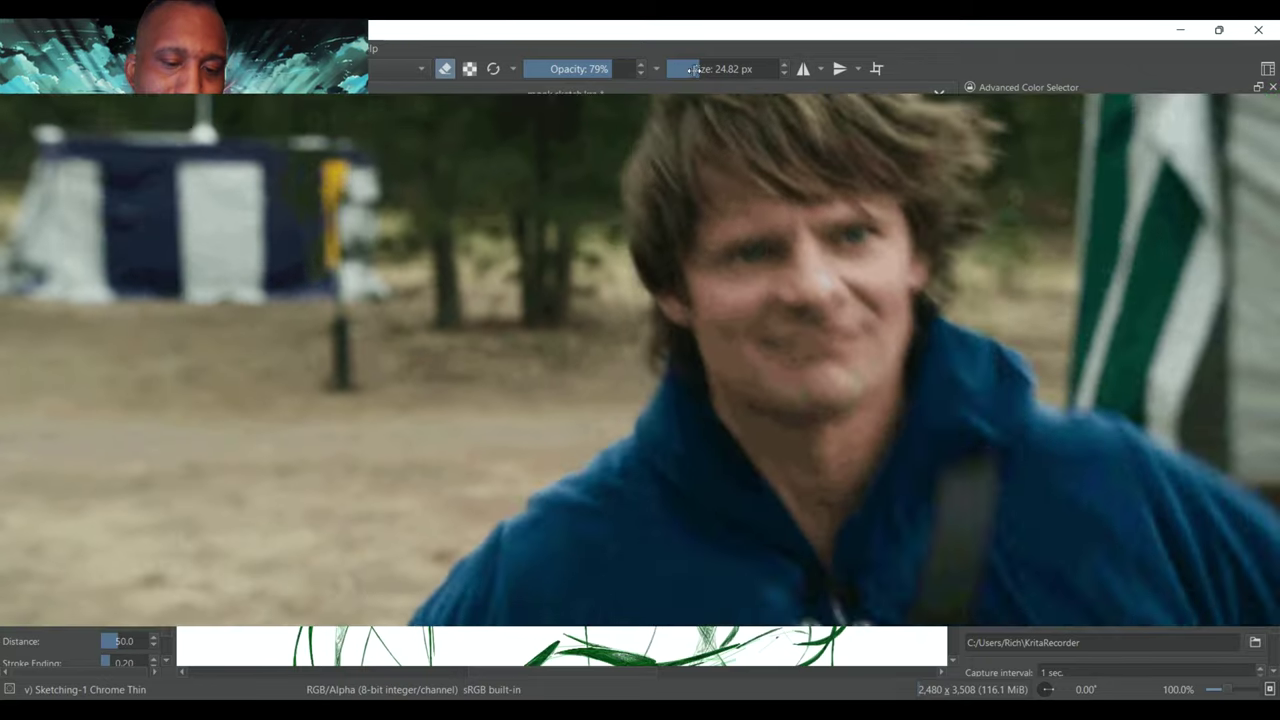
Erase the stray construction lines around the chin and neck, and draw fold lines inside the hood with a 120.60 px brush
left_click_drag(432, 313, 602, 291)
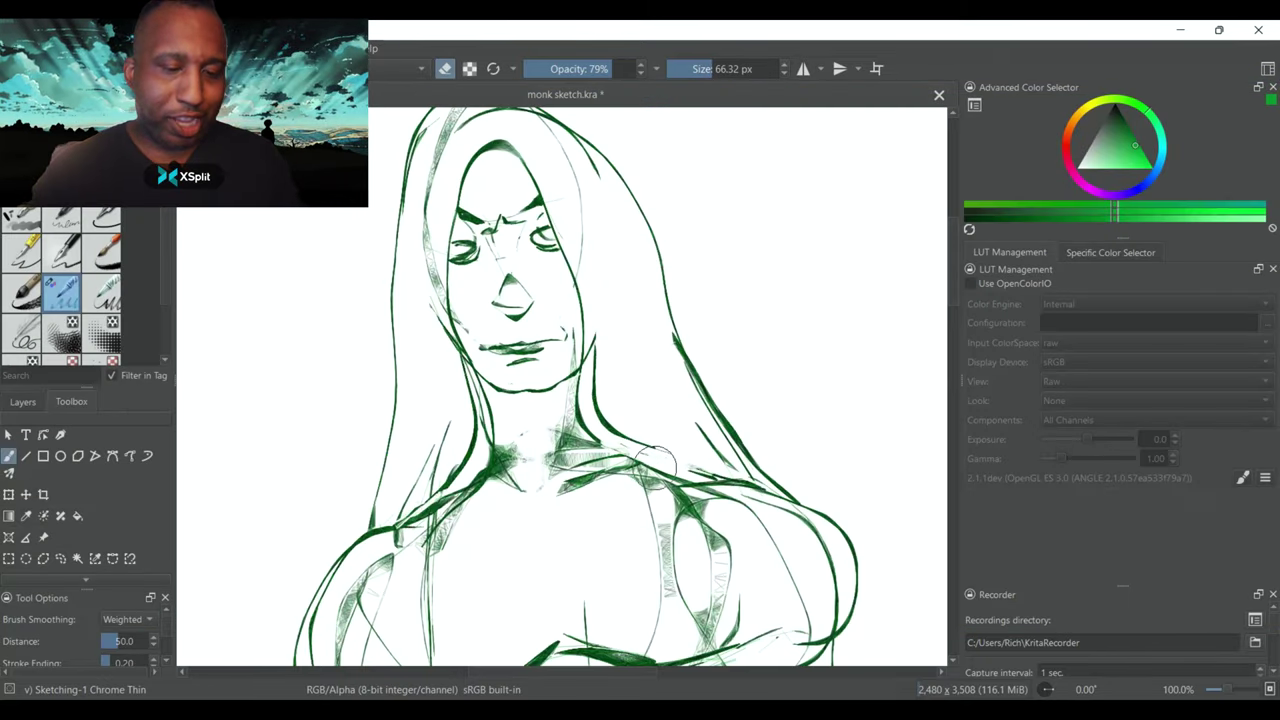
mouse_move(952, 274)
left_mouse_down()
mouse_move(952, 336)
mouse_move(952, 284)
left_mouse_up()
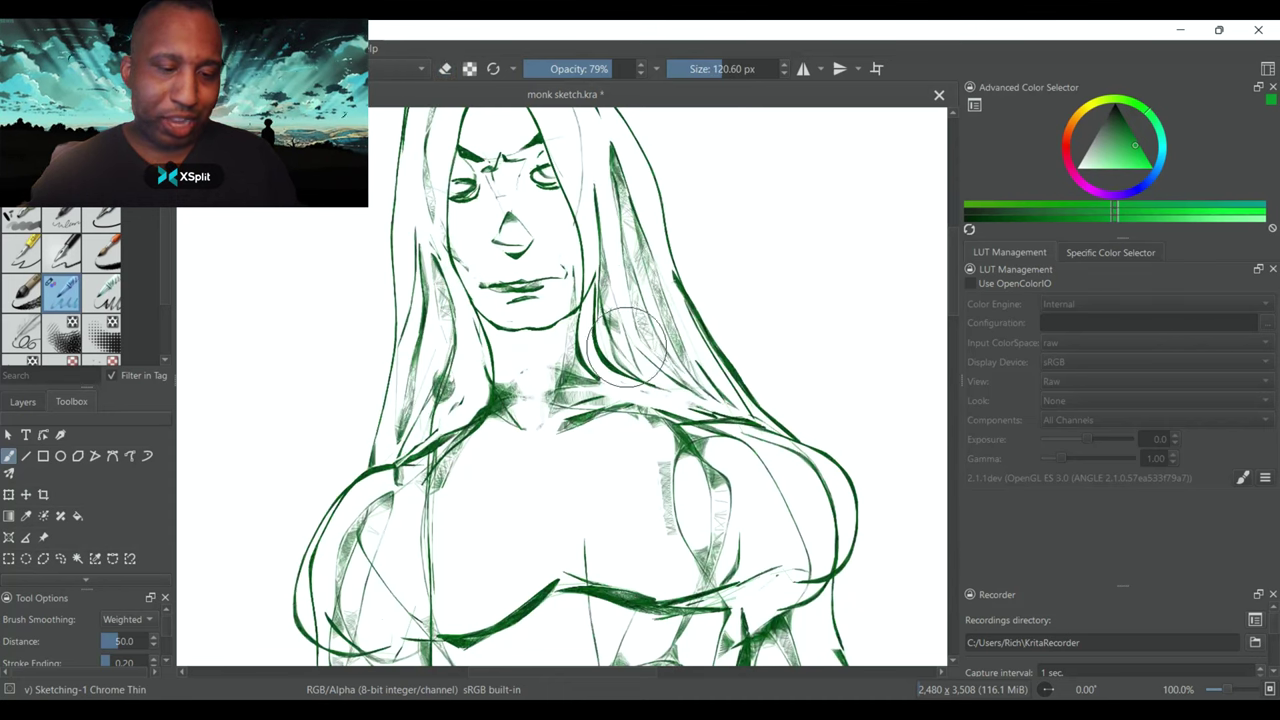
left_click_drag(952, 272, 952, 314)
key("e")
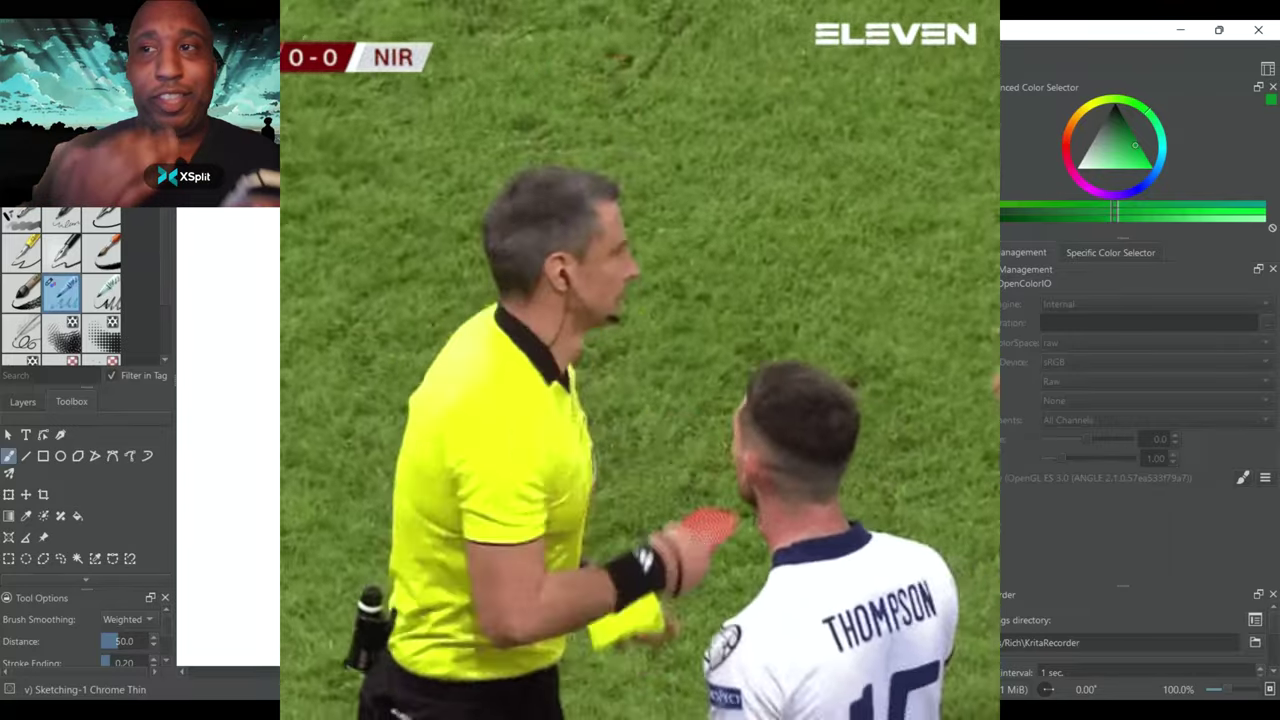
Shade the face and the hood's folds at 23% opacity with a 41.16 px brush
scroll(665, 328, "up", 10)
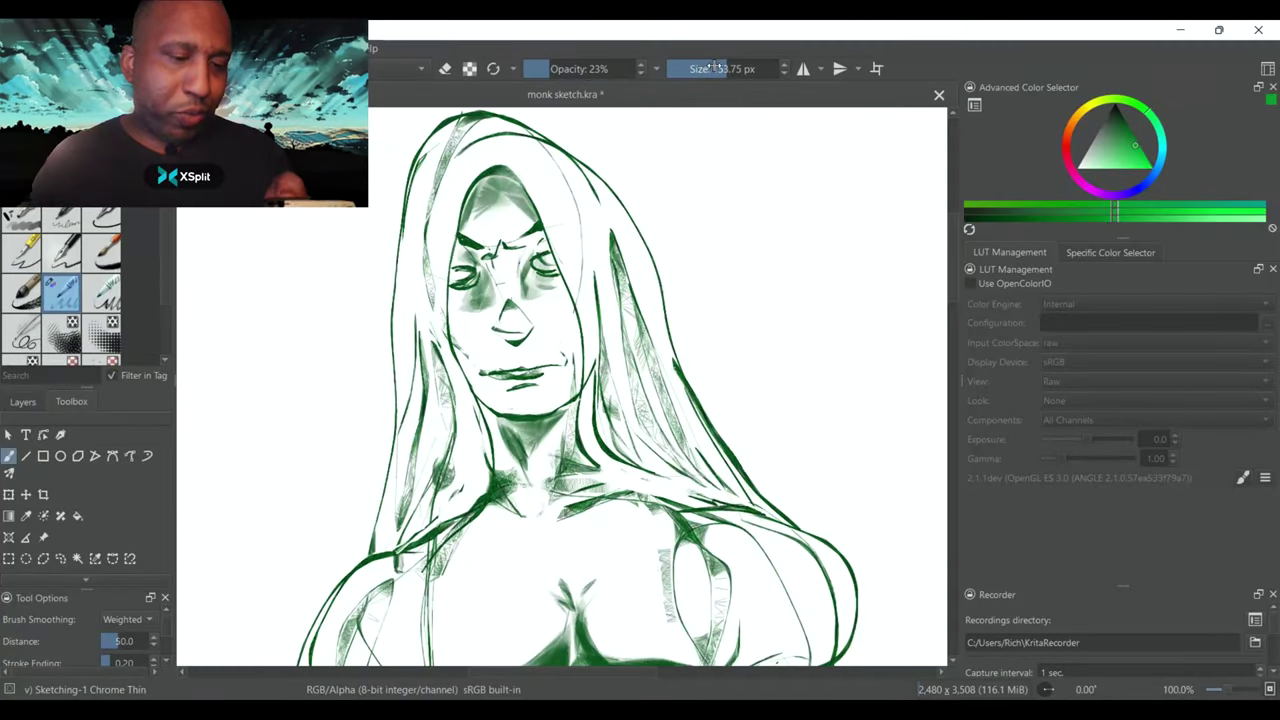
left_click(710, 66)
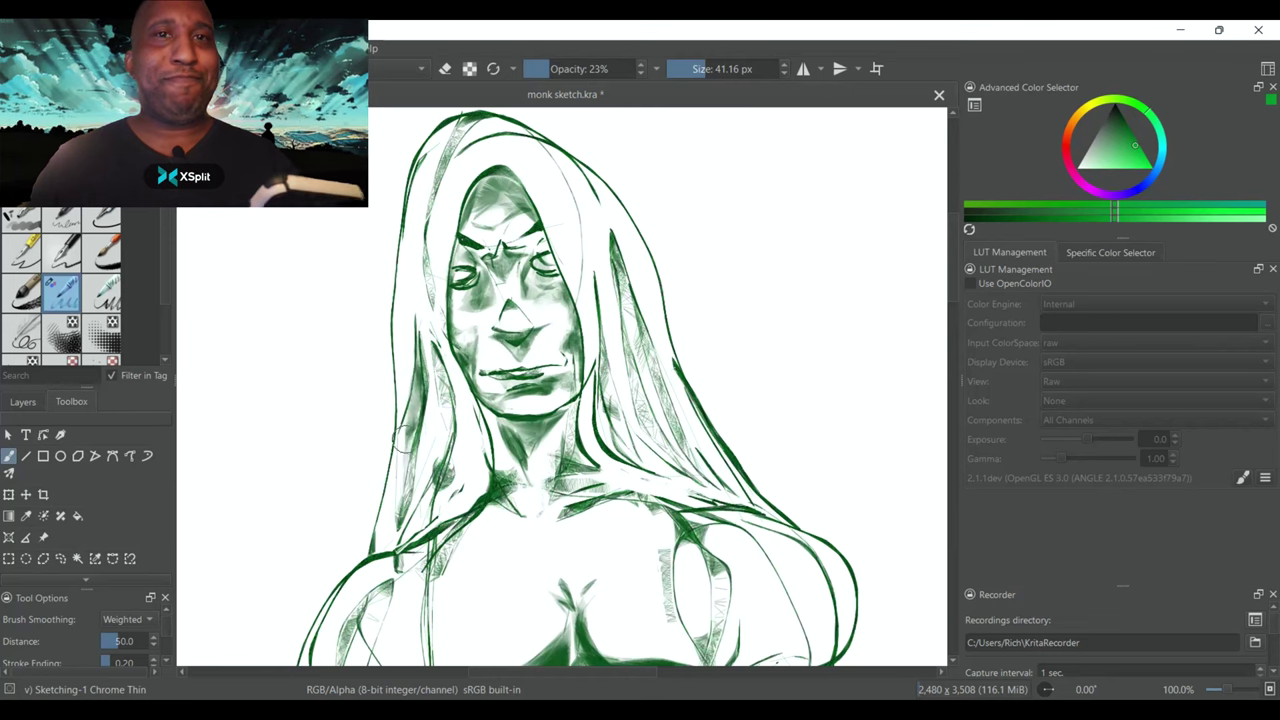
mouse_move(407, 371)
left_mouse_down()
mouse_move(409, 254)
mouse_move(404, 308)
left_mouse_up()
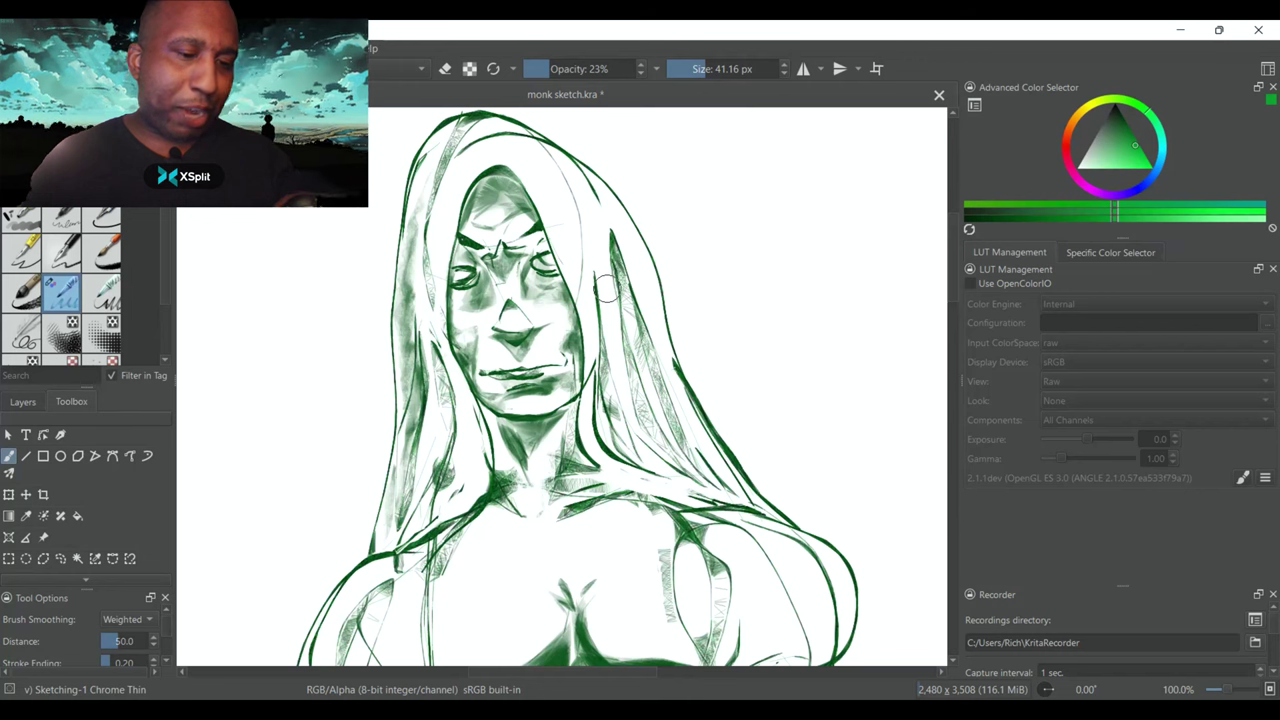
Deepen the soft shading on the face around the nose, cheeks and chin at 23% opacity
key("ctrl+plus")
key("ctrl+plus")
left_click_drag(491, 243, 515, 228)
left_click_drag(442, 250, 420, 225)
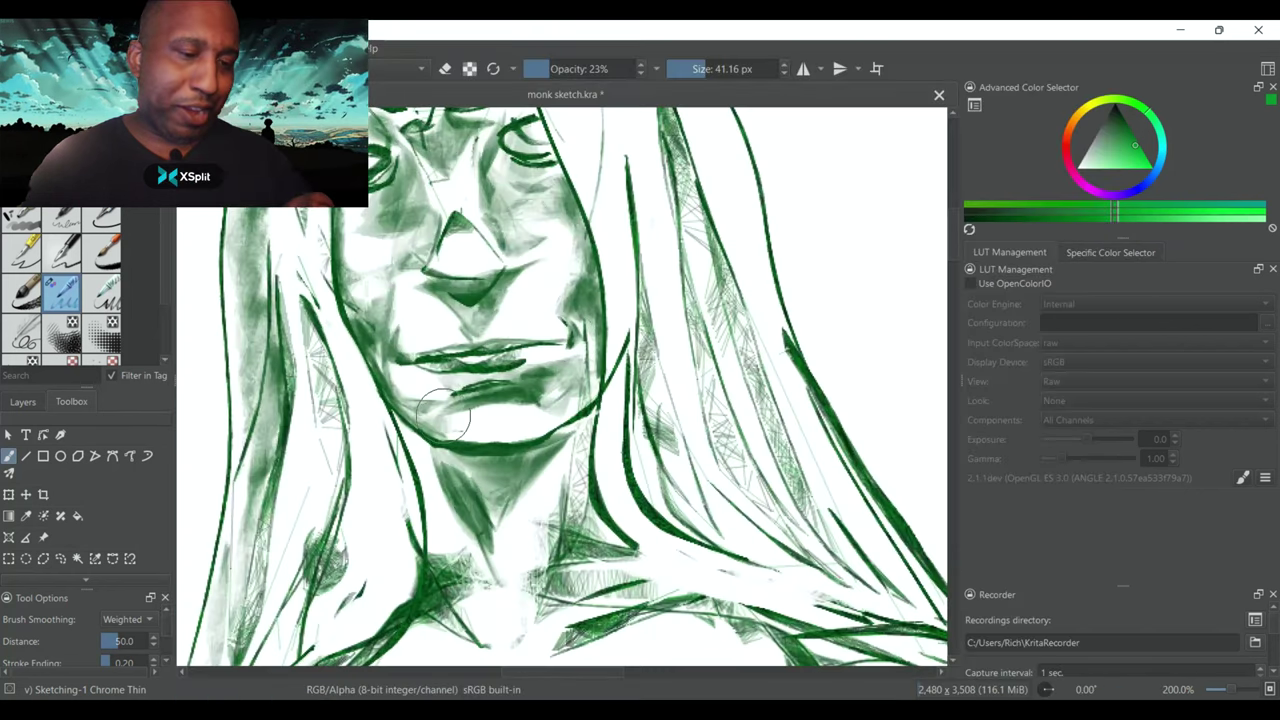
Outline the upper arms and draw the abdominal muscle lines at 68% opacity with a 129.53 px brush
left_click_drag(519, 639, 519, 265)
key("ctrl+minus")
key("ctrl+minus")
key("ctrl+minus")
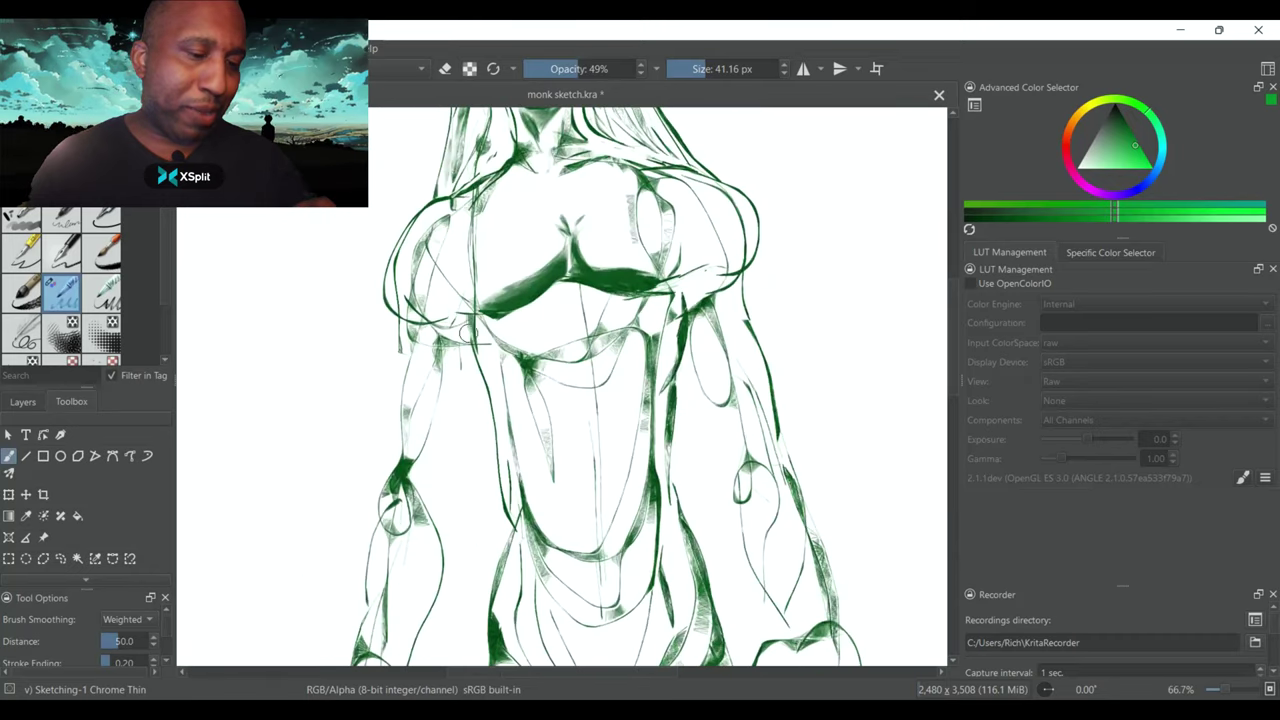
mouse_move(460, 347)
left_mouse_down()
mouse_move(380, 509)
mouse_move(382, 335)
left_mouse_up()
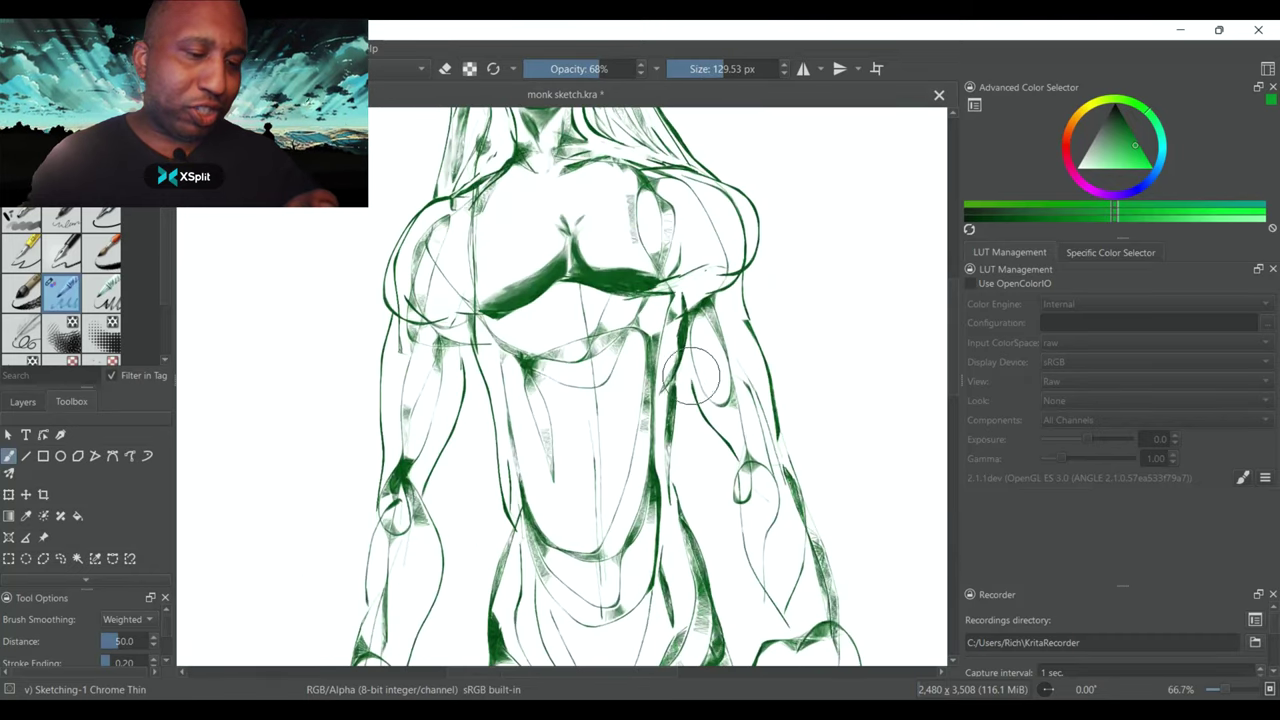
scroll(635, 300, "up", 1)
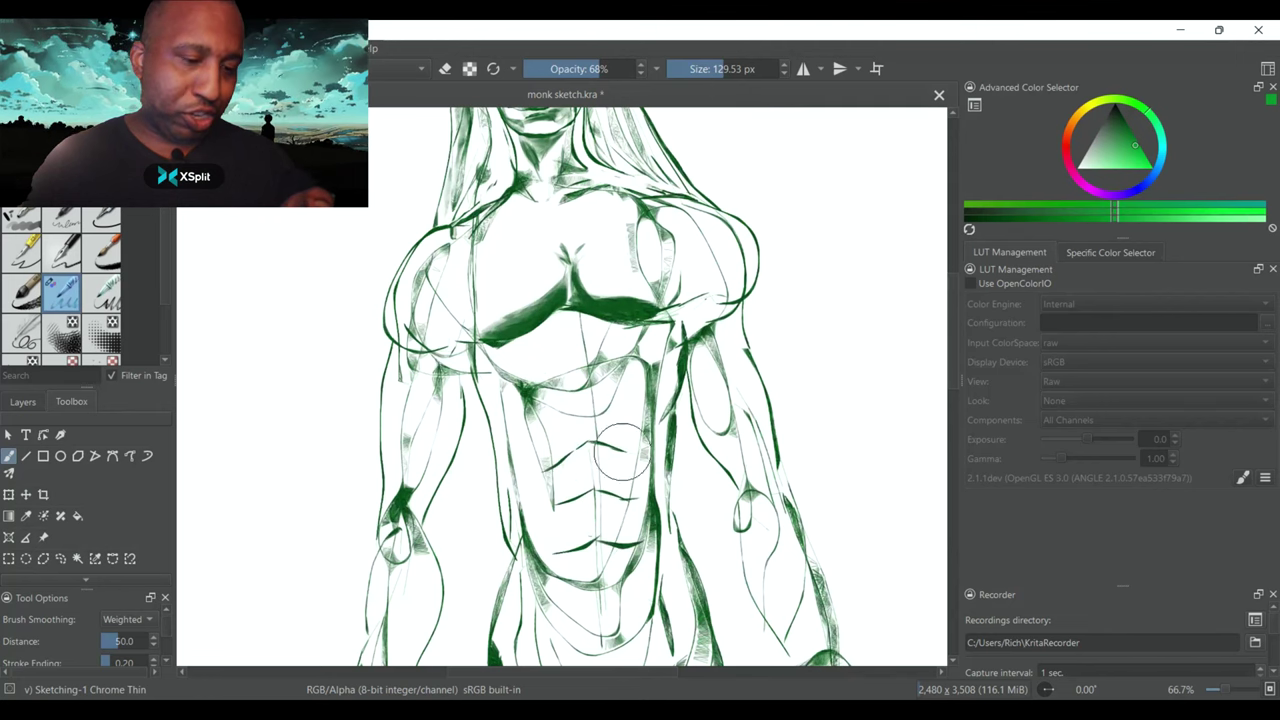
Sketch diagonal cloth lines across the waist and hips
left_click_drag(950, 341, 950, 419)
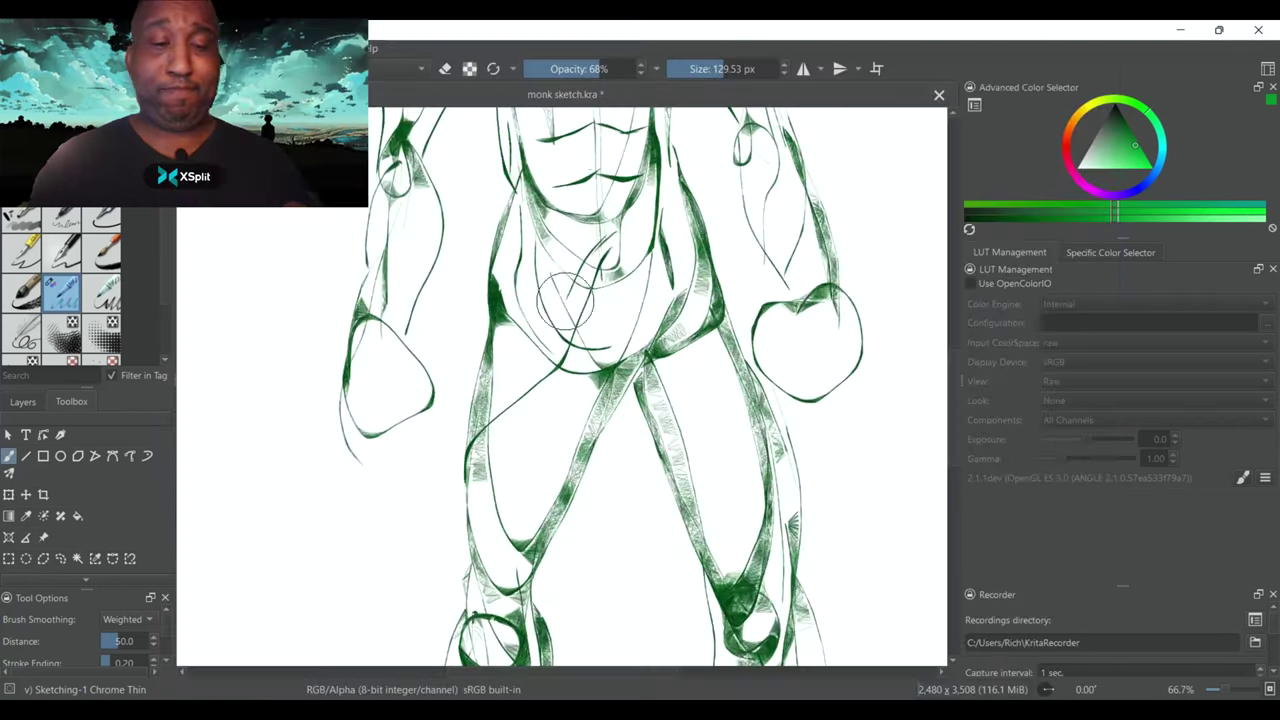
mouse_move(565, 300)
left_mouse_down()
mouse_move(563, 333)
mouse_move(525, 243)
mouse_move(503, 225)
mouse_move(518, 340)
mouse_move(485, 385)
mouse_move(455, 475)
mouse_move(487, 300)
left_mouse_up()
mouse_move(610, 255)
left_mouse_down()
mouse_move(693, 368)
mouse_move(799, 478)
mouse_move(700, 272)
mouse_move(752, 337)
mouse_move(657, 232)
left_mouse_up()
Darken the hood's edge along the shoulders and shade the chest muscles at 18% opacity
left_click_drag(952, 409, 952, 294)
mouse_move(475, 397)
left_mouse_down()
mouse_move(645, 383)
mouse_move(524, 400)
mouse_move(568, 430)
left_mouse_up()
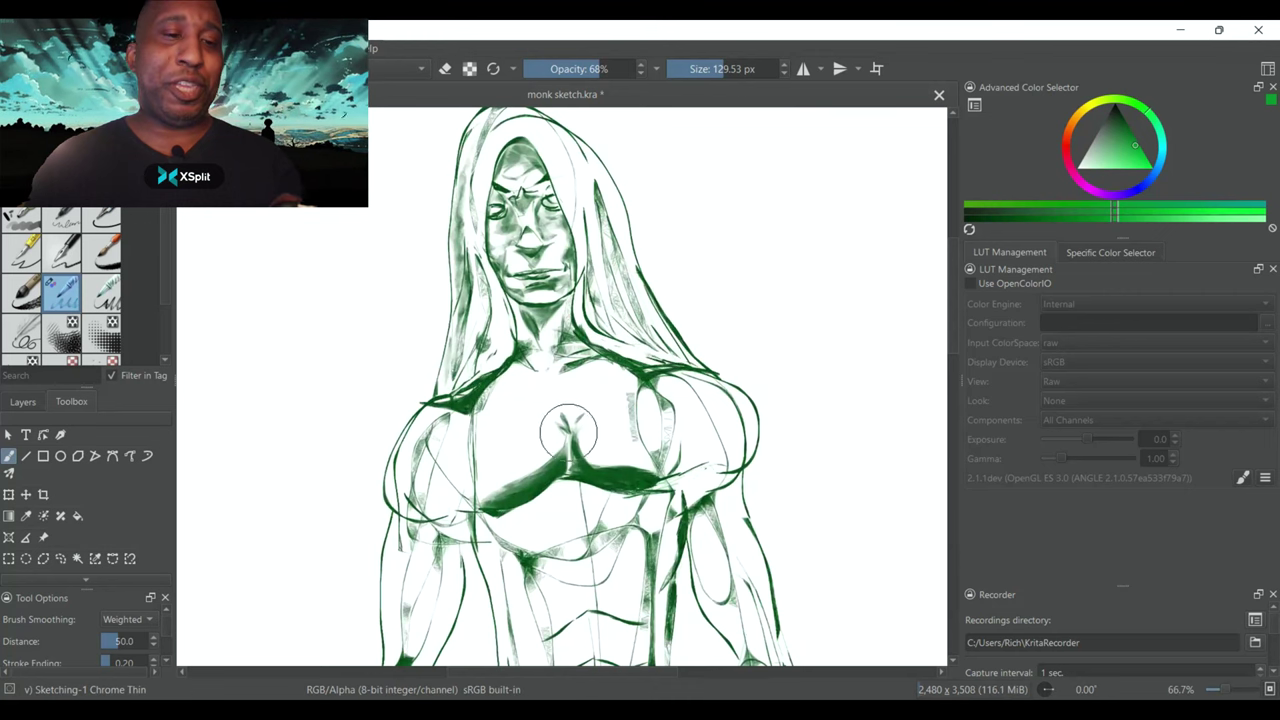
key("i")
key("i")
key("i")
key("i")
key("i")
mouse_move(498, 400)
left_mouse_down()
mouse_move(598, 388)
mouse_move(543, 407)
left_mouse_up()
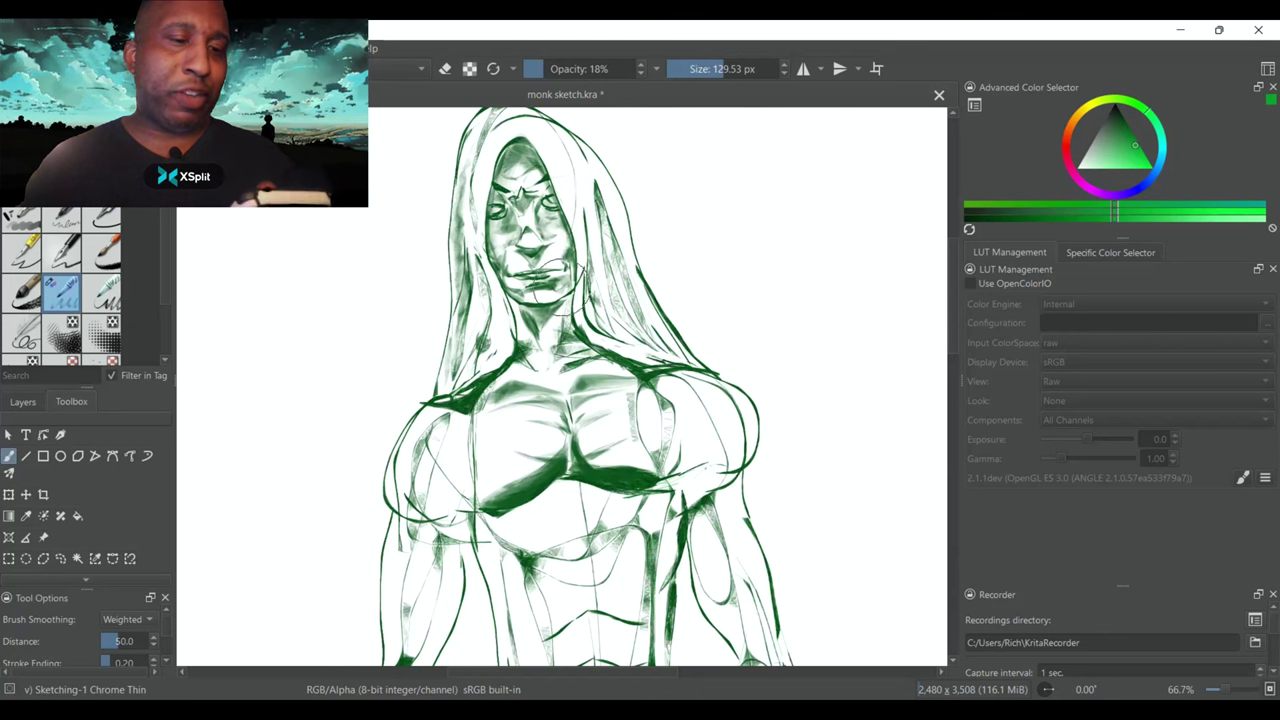
Build up soft shading along the outer sides of both chest muscles
left_click_drag(950, 299, 950, 321)
key("ctrl+plus")
mouse_move(698, 342)
left_mouse_down()
mouse_move(672, 297)
mouse_move(640, 295)
mouse_move(662, 182)
left_mouse_up()
mouse_move(436, 332)
left_mouse_down()
mouse_move(428, 291)
mouse_move(446, 225)
left_mouse_up()
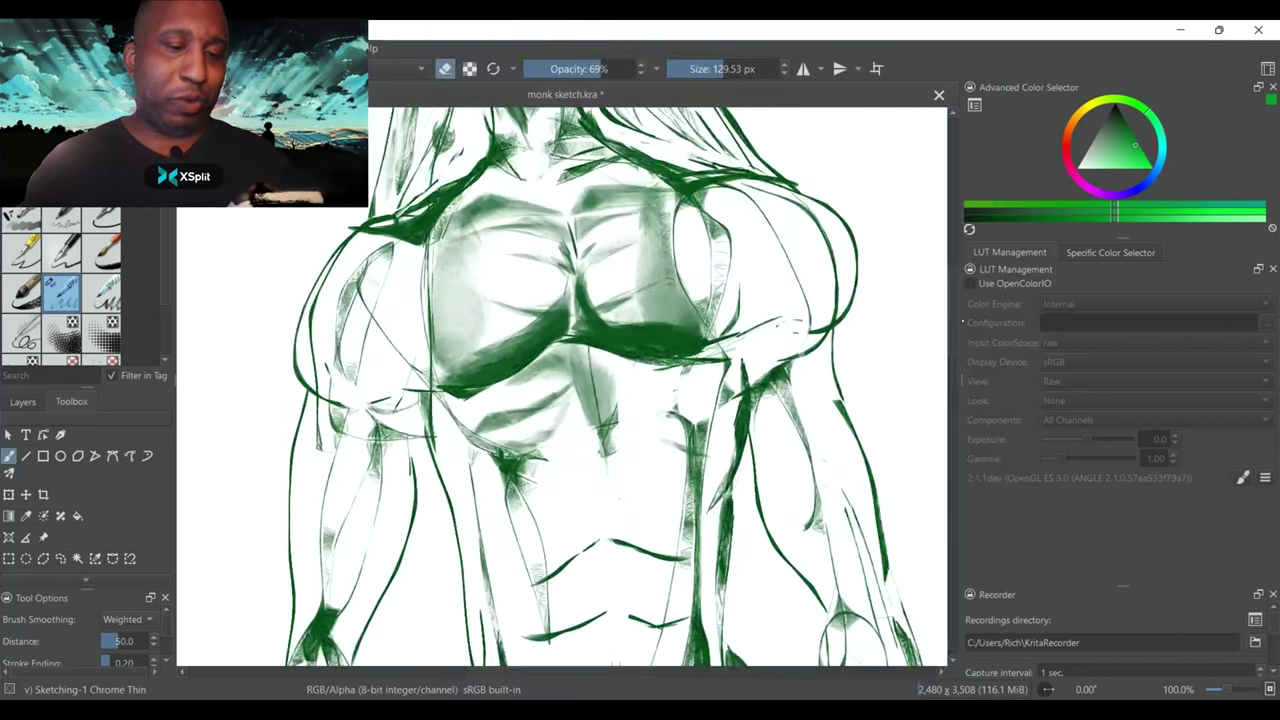
Shade the abdominal muscles and both shoulders at 20% opacity with a 129.53 px brush
left_click_drag(683, 515, 683, 283)
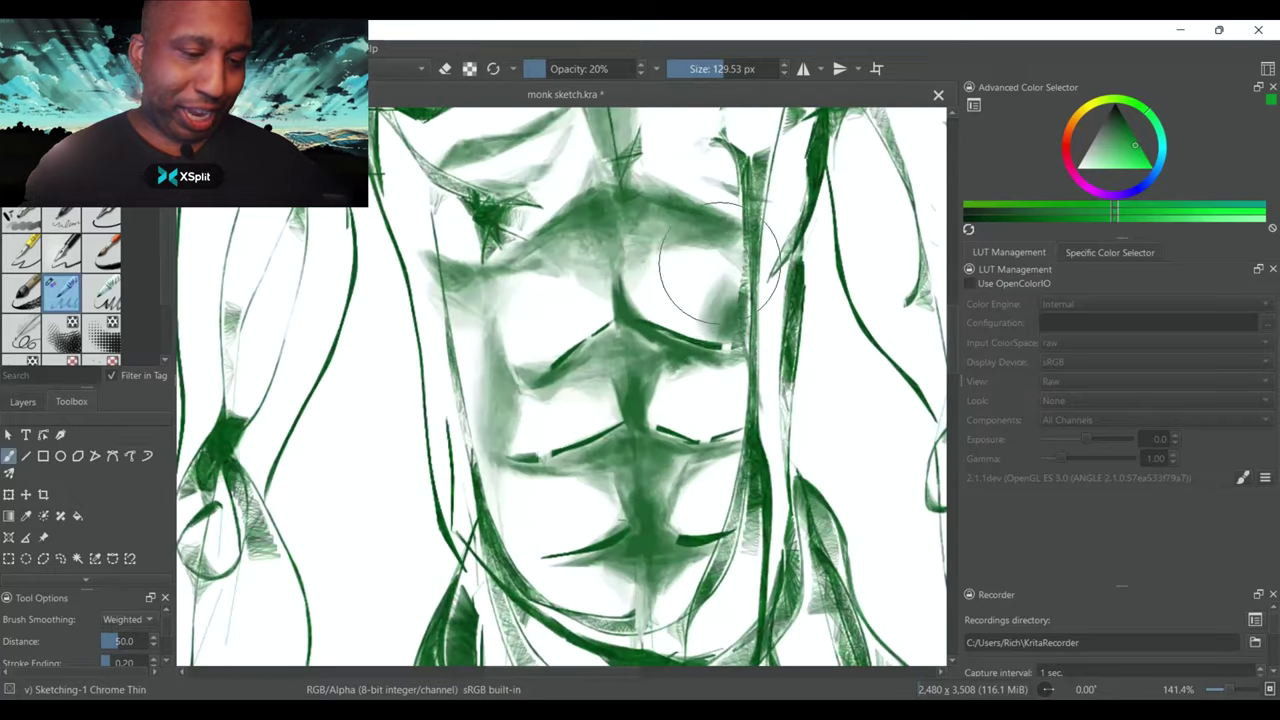
left_click_drag(598, 120, 586, 306)
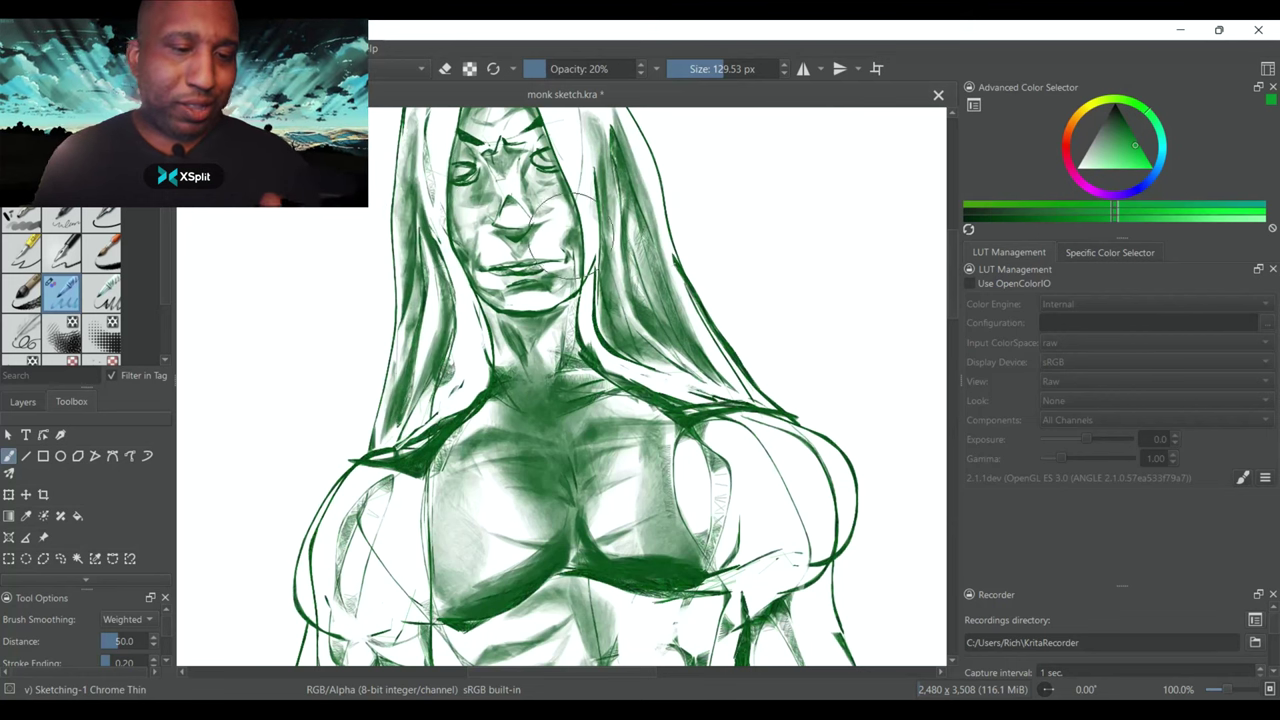
mouse_move(382, 632)
left_mouse_down()
mouse_move(356, 592)
mouse_move(348, 628)
mouse_move(355, 460)
left_mouse_up()
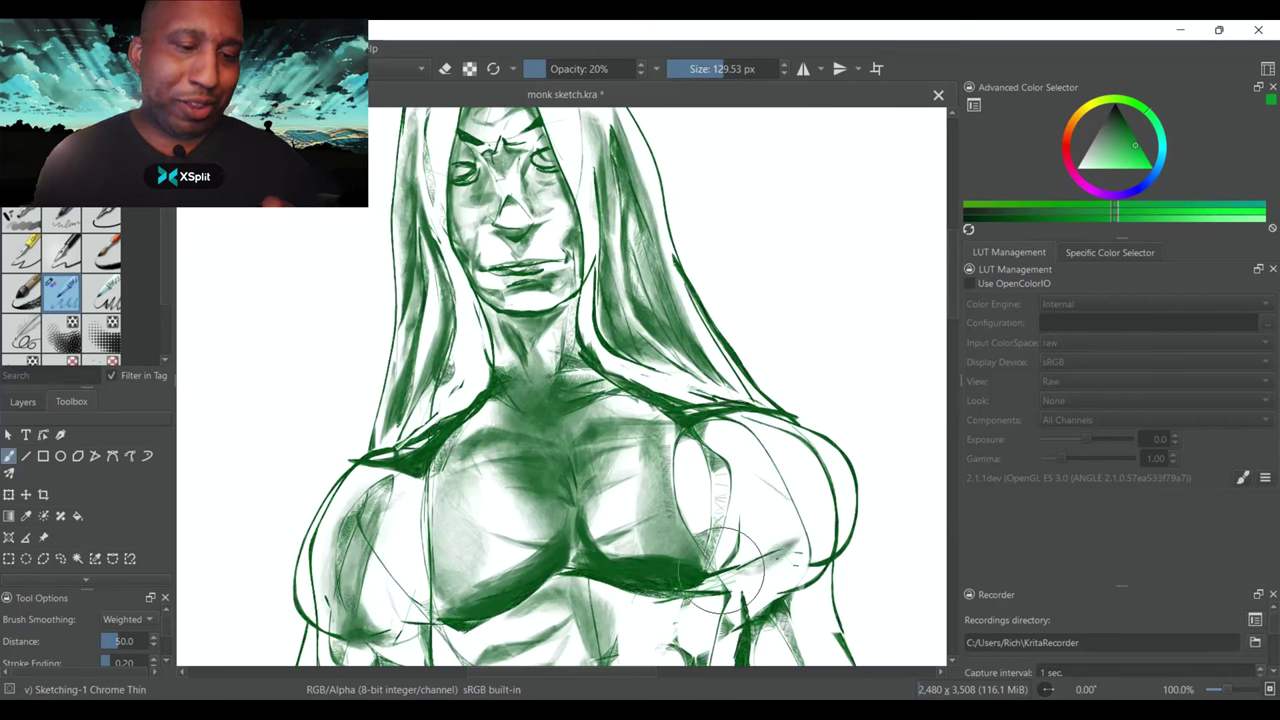
left_click_drag(745, 571, 735, 505)
Refine the nose and eye area of the face, reducing the brush to 55.30 px at 35% opacity
left_click(952, 332)
scroll(528, 368, "up", 6)
scroll(528, 368, "up", 1)
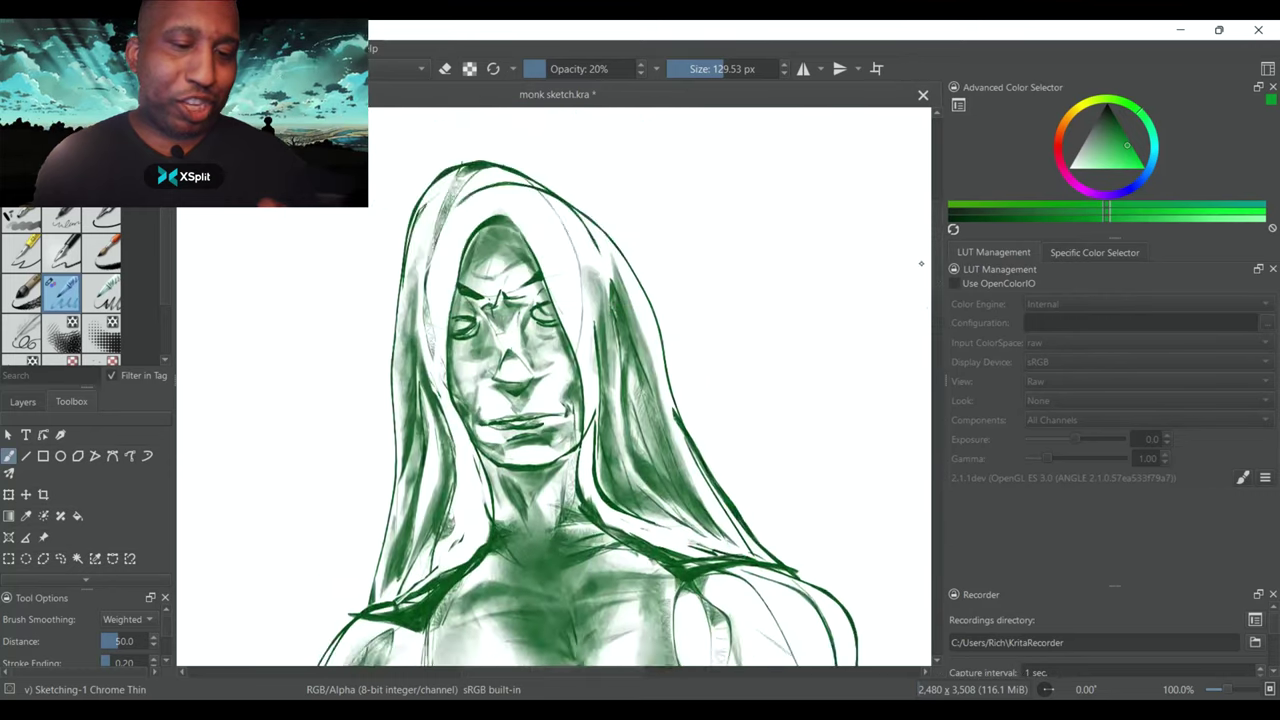
key("e")
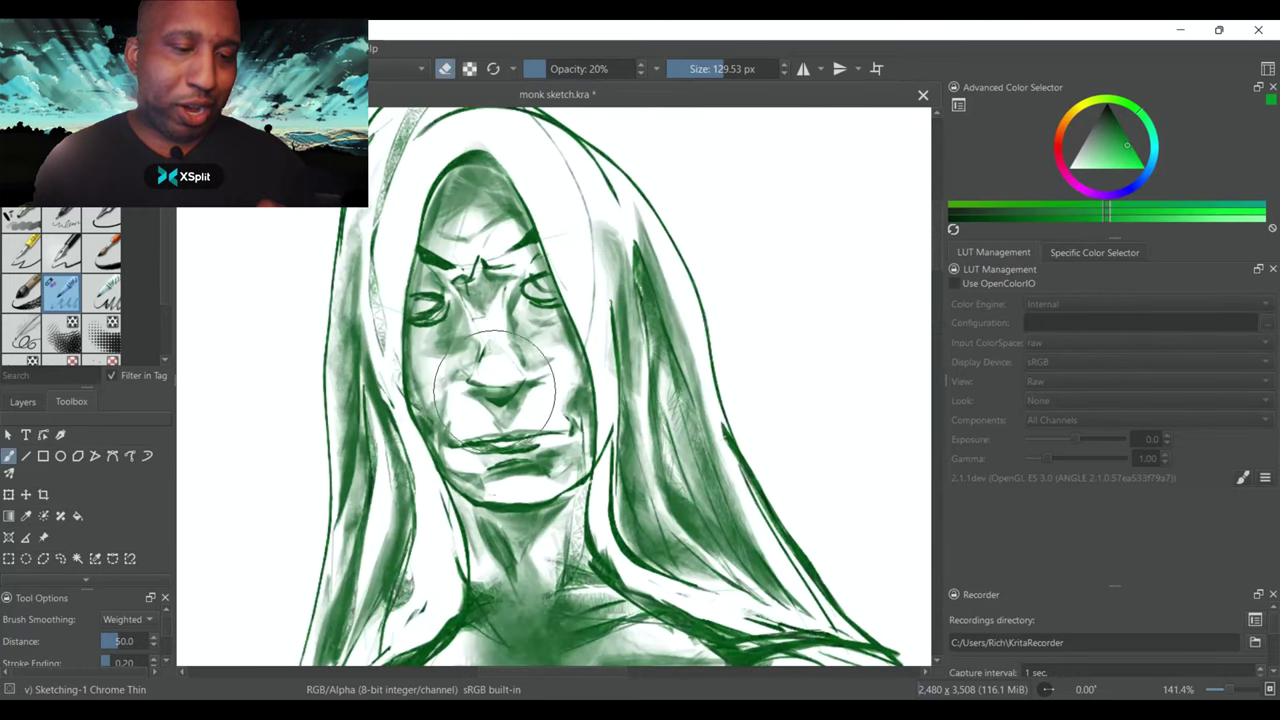
key("e")
key("bracketleft")
key("bracketleft")
key("bracketleft")
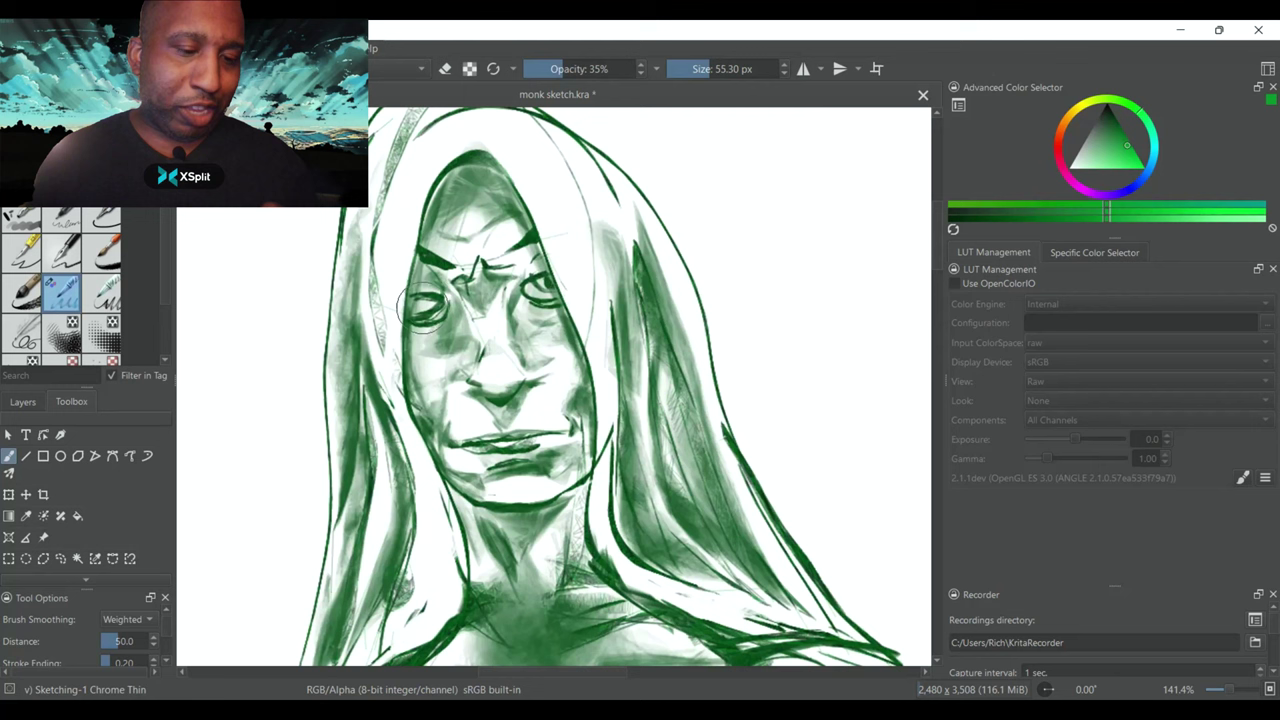
Add short stubble strokes around the mouth and jaw with a 69.29 px brush at 86% opacity
scroll(489, 482, "down", 10)
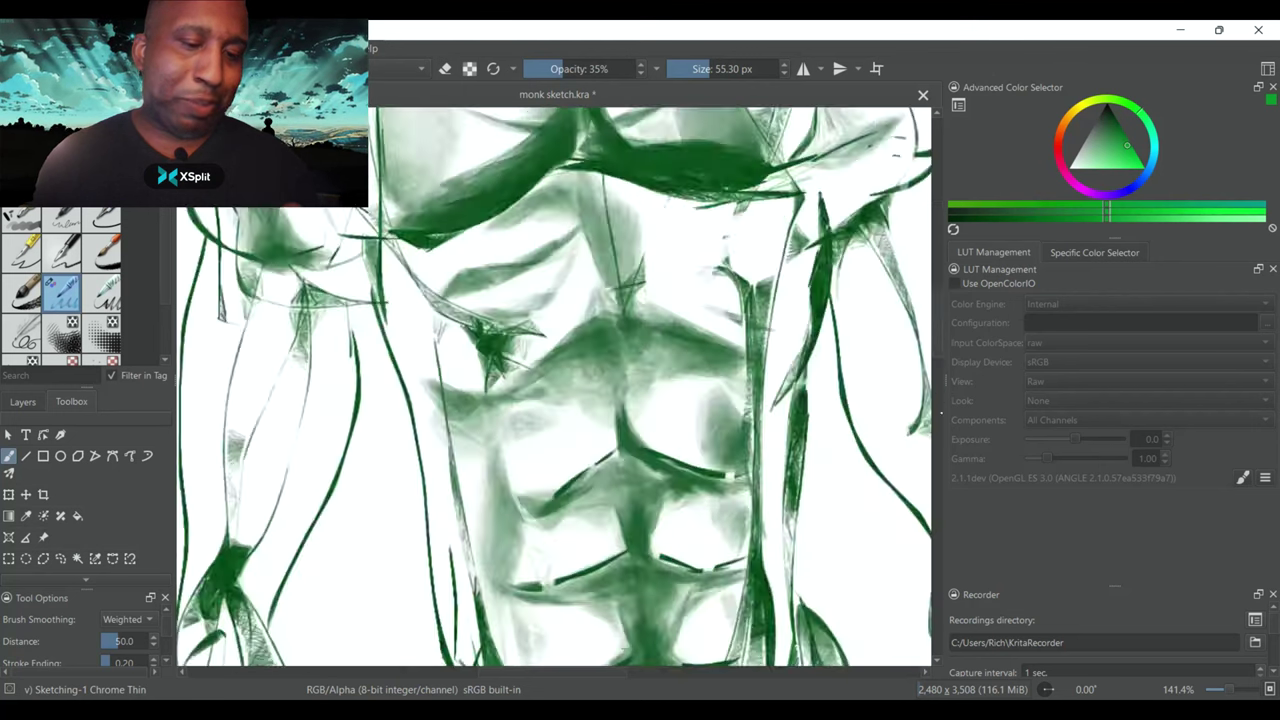
scroll(489, 482, "down", 3)
scroll(489, 482, "up", 4)
left_click(714, 68)
left_click_drag(607, 68, 619, 68)
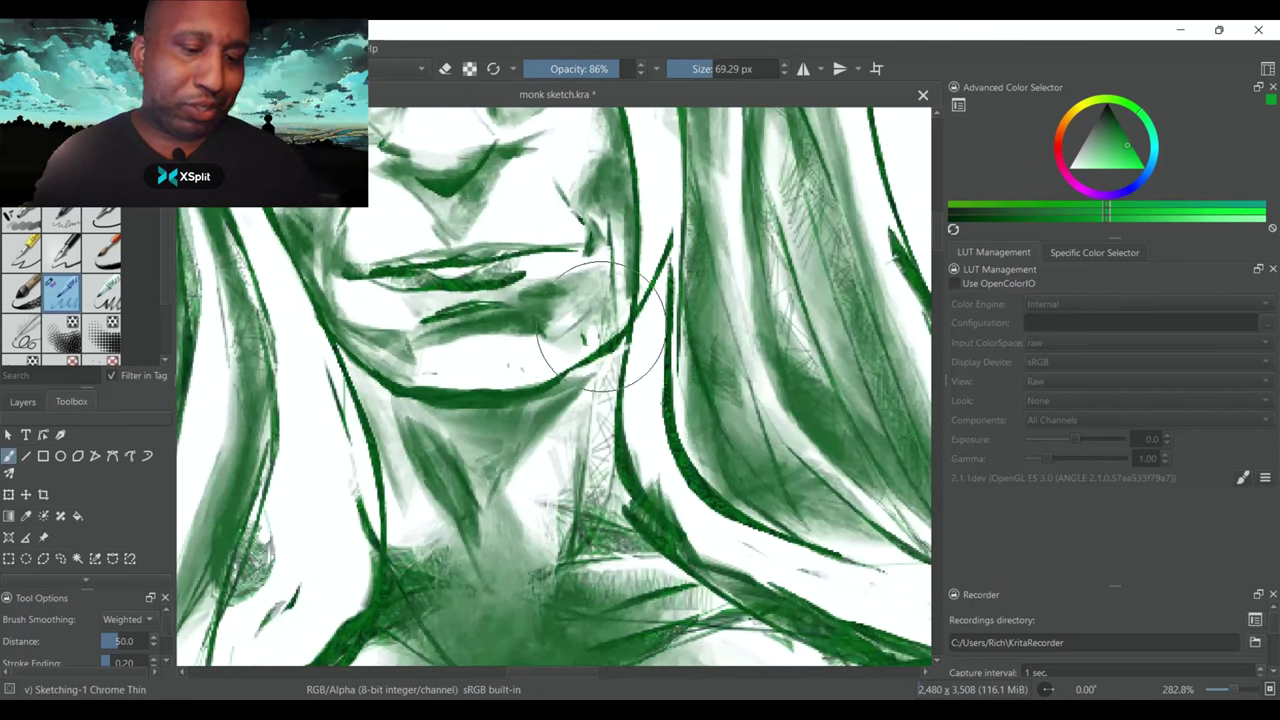
left_click_drag(622, 340, 600, 222)
mouse_move(350, 335)
left_mouse_down()
mouse_move(345, 290)
mouse_move(368, 230)
left_mouse_up()
left_click_drag(519, 214, 521, 228)
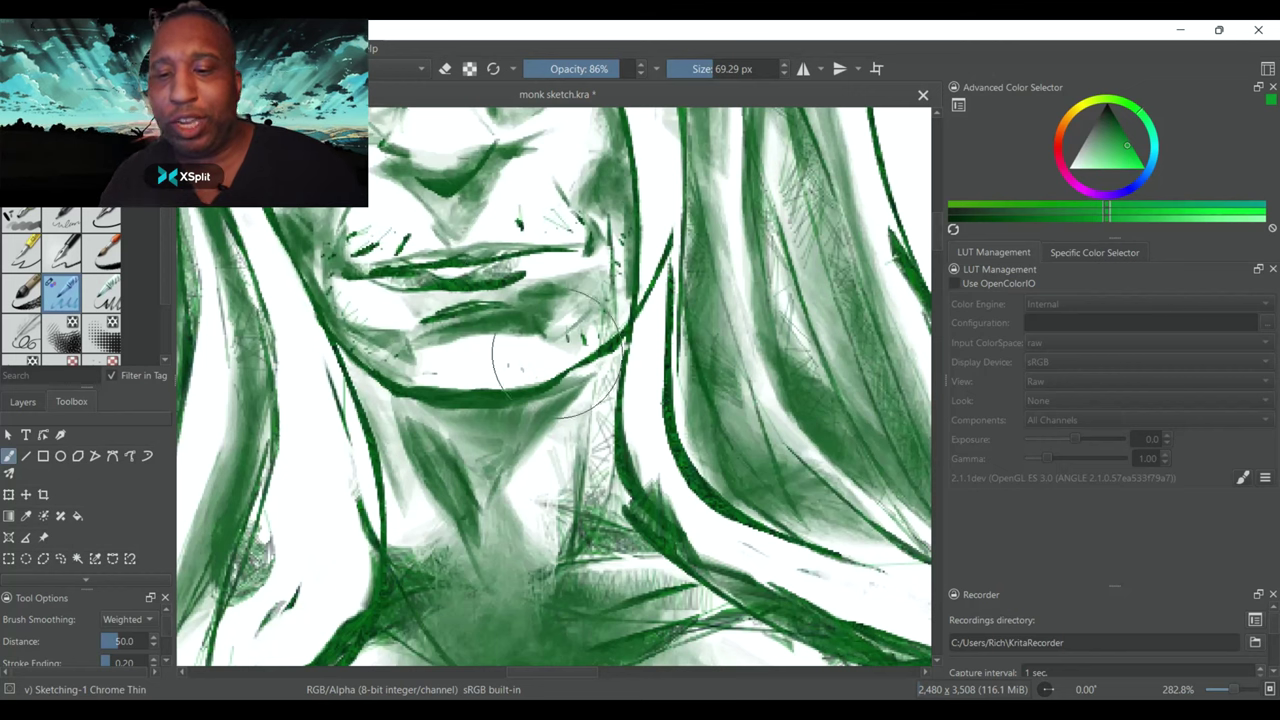
Extend the stubble along the chin, lower jaw and upper lip, and save the monk sketch
left_click_drag(497, 384, 492, 366)
left_click_drag(440, 386, 431, 362)
left_click_drag(386, 326, 372, 306)
left_click_drag(352, 312, 340, 290)
left_click_drag(573, 374, 562, 352)
mouse_move(617, 240)
left_mouse_down()
mouse_move(585, 162)
mouse_move(567, 243)
mouse_move(508, 220)
mouse_move(420, 240)
left_mouse_up()
left_click_drag(936, 234, 936, 226)
key("ctrl+s")
Refine the forearms, fists and hip cloth, cleaning up construction lines with a 258.37 px eraser at 86% opacity
scroll(620, 366, "down", 5)
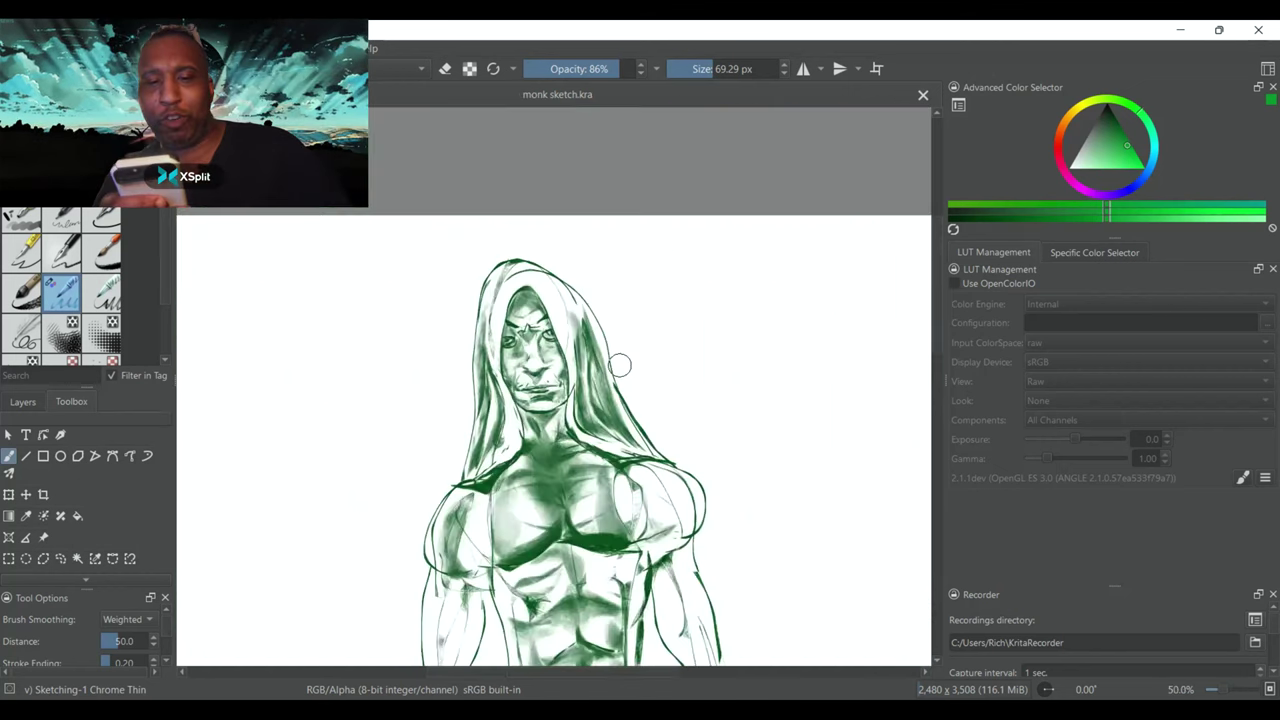
left_click_drag(441, 560, 441, 298)
scroll(441, 298, "up", 1)
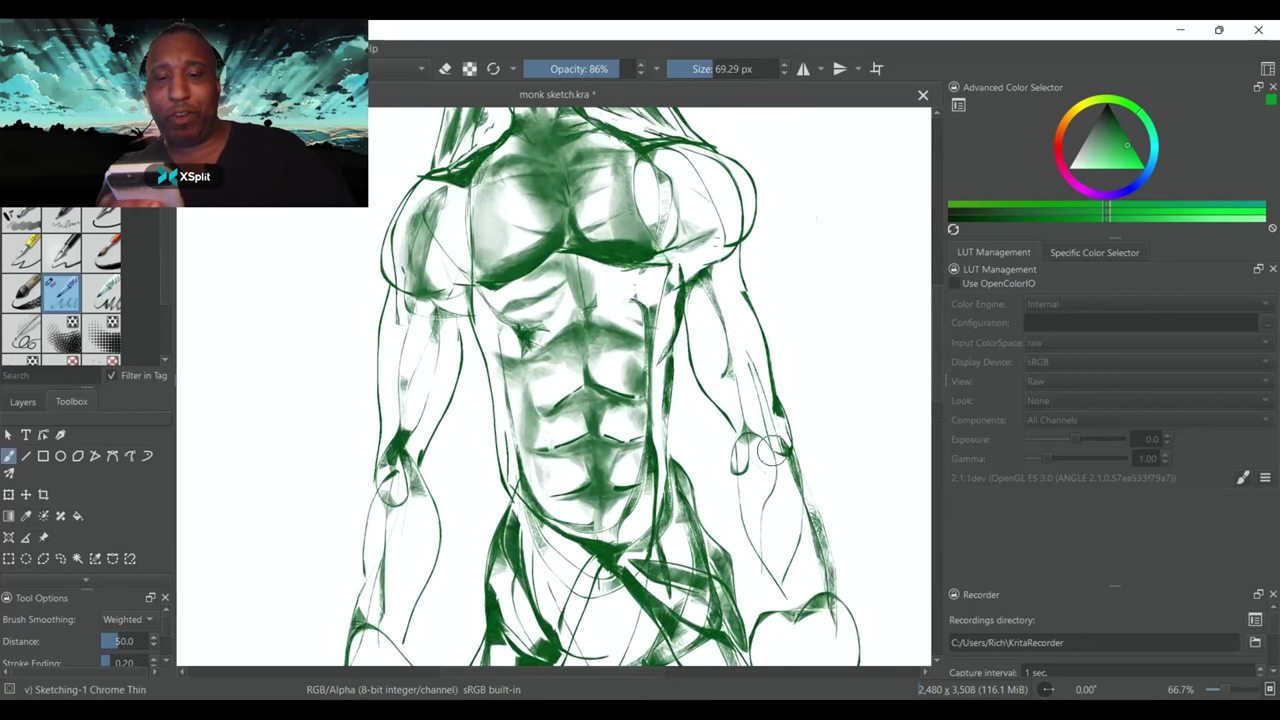
left_click_drag(771, 450, 771, 335)
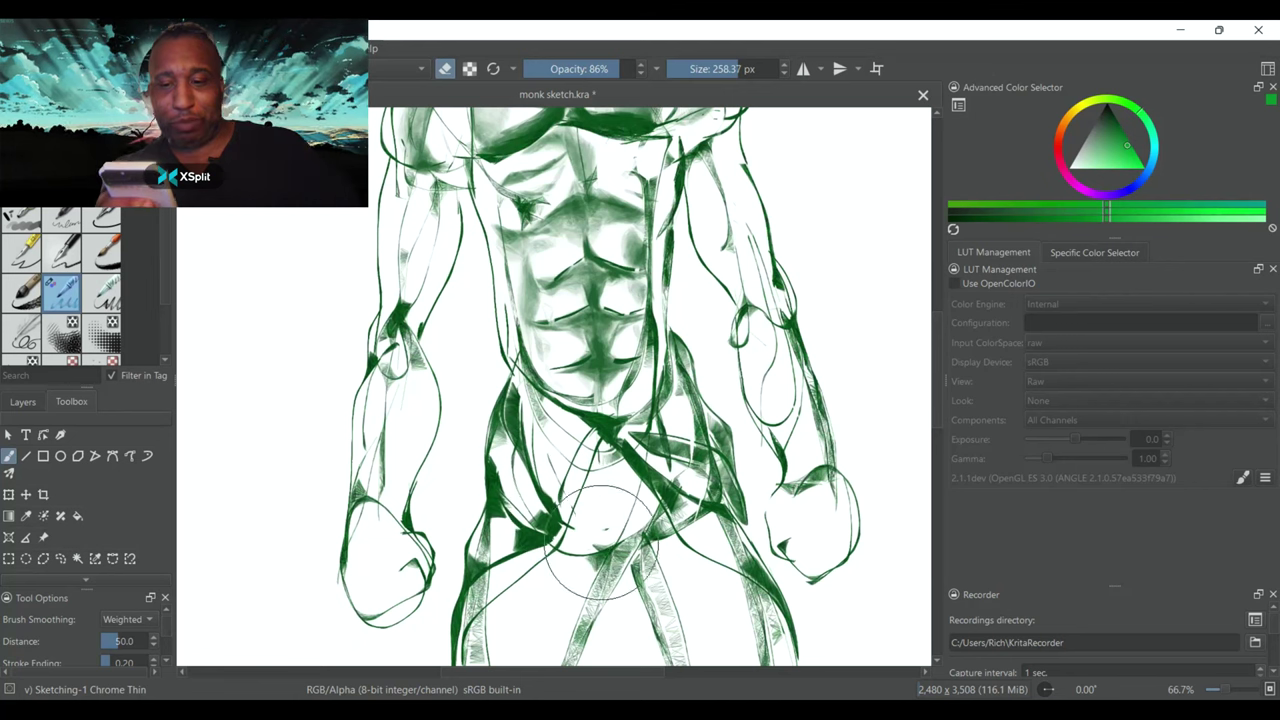
mouse_move(937, 400)
left_mouse_down()
mouse_move(917, 312)
mouse_move(955, 512)
left_mouse_up()
Draw wrapped bands and dark contours on the lower legs and feet with a 125.01 px brush at 86% opacity
key("e")
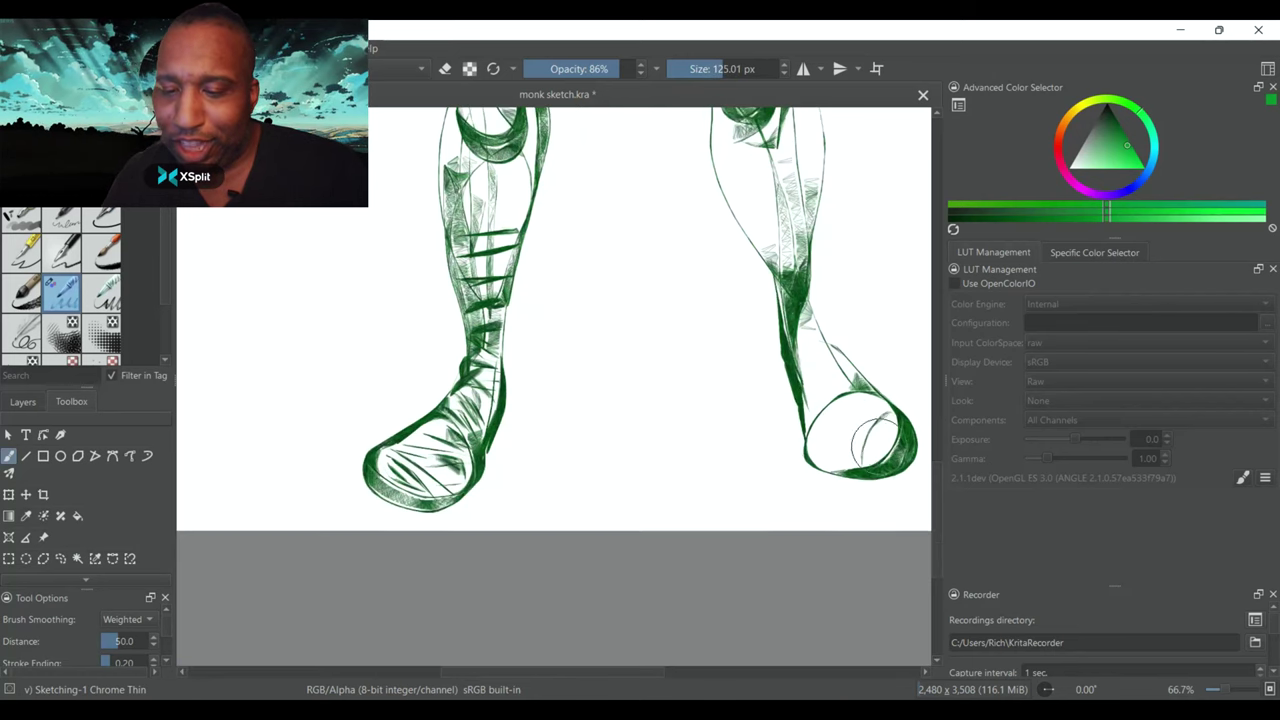
left_click_drag(855, 385, 812, 330)
left_click_drag(937, 470, 937, 430)
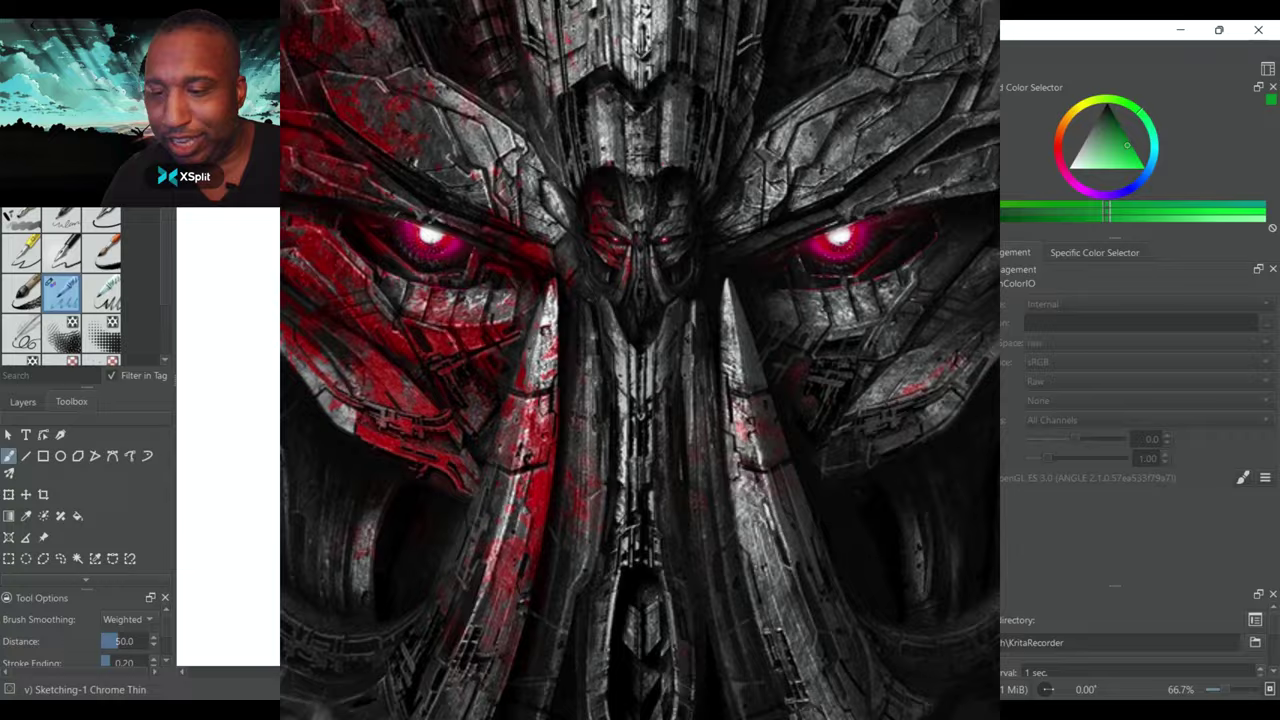
Shade the ribs, abdomen and upper arms at 29% opacity with a 143.73 px brush
scroll(810, 400, "up", 3)
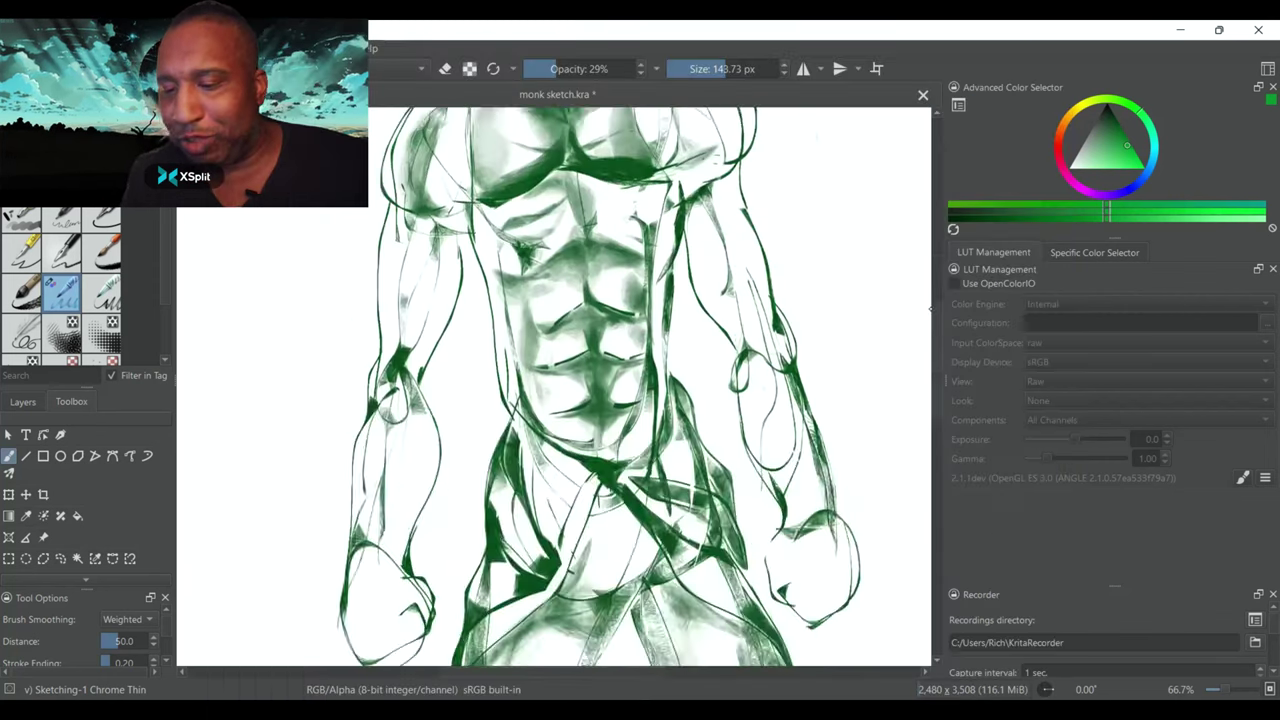
mouse_move(417, 494)
left_mouse_down()
mouse_move(417, 532)
mouse_move(417, 494)
left_mouse_up()
mouse_move(705, 385)
left_mouse_down()
mouse_move(537, 378)
mouse_move(522, 345)
mouse_move(551, 342)
mouse_move(497, 210)
mouse_move(658, 255)
mouse_move(631, 283)
mouse_move(645, 180)
mouse_move(625, 160)
mouse_move(520, 215)
mouse_move(635, 375)
mouse_move(545, 375)
mouse_move(622, 283)
left_mouse_up()
key("ctrl+minus")
key("ctrl+minus")
key("ctrl+minus")
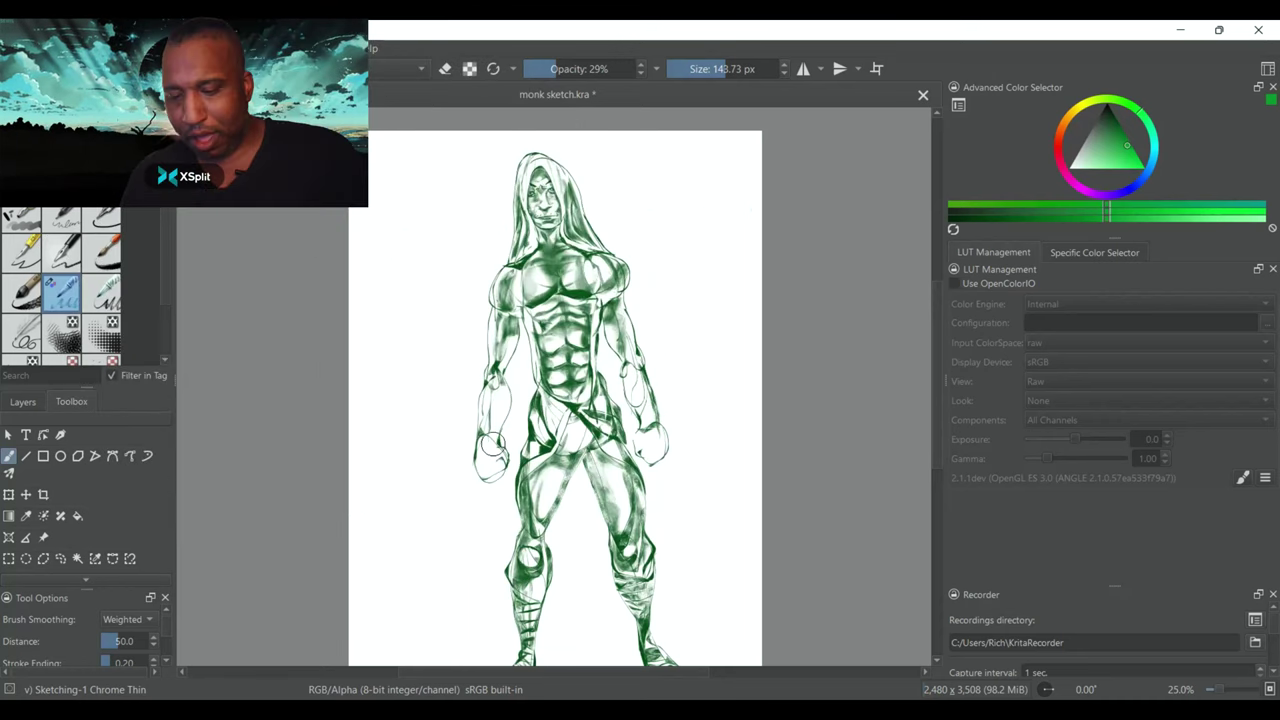
Draw the fingers of one fist and erase stray lines from the hip cloth with a 112.09 px eraser at 75% opacity
key("ctrl+plus")
key("ctrl+plus")
key("ctrl+plus")
left_click(583, 68)
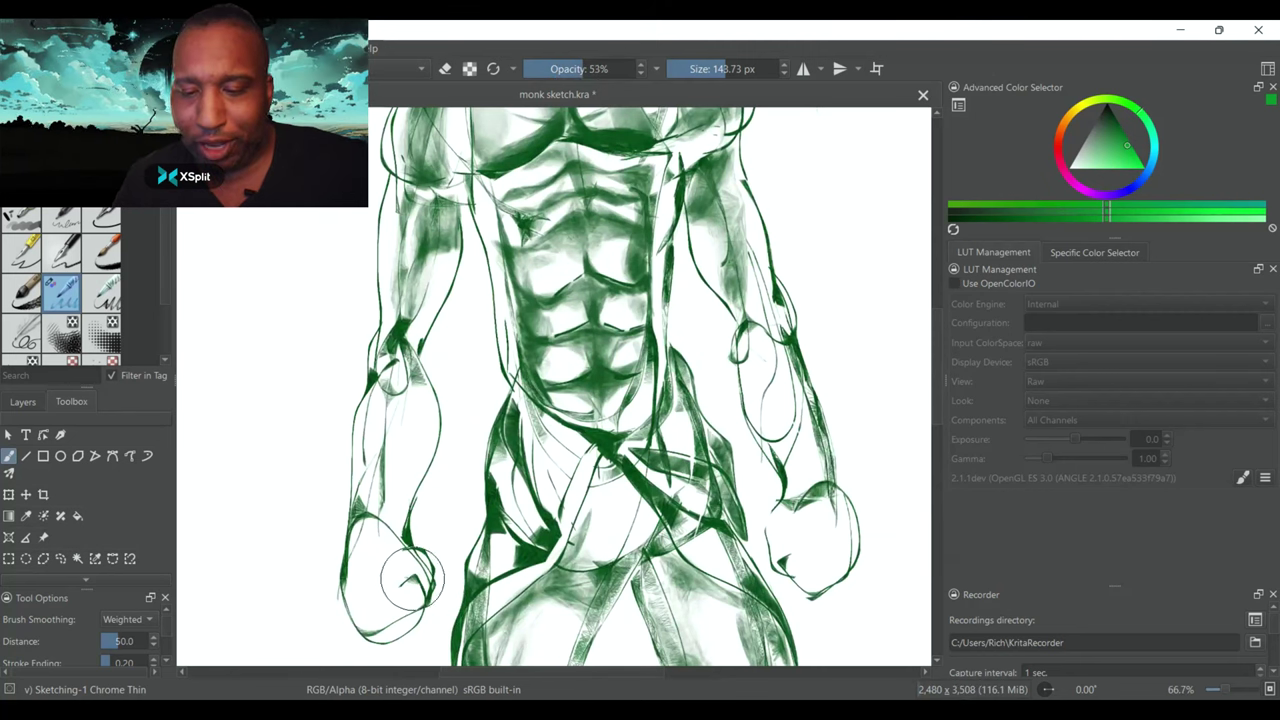
key("i")
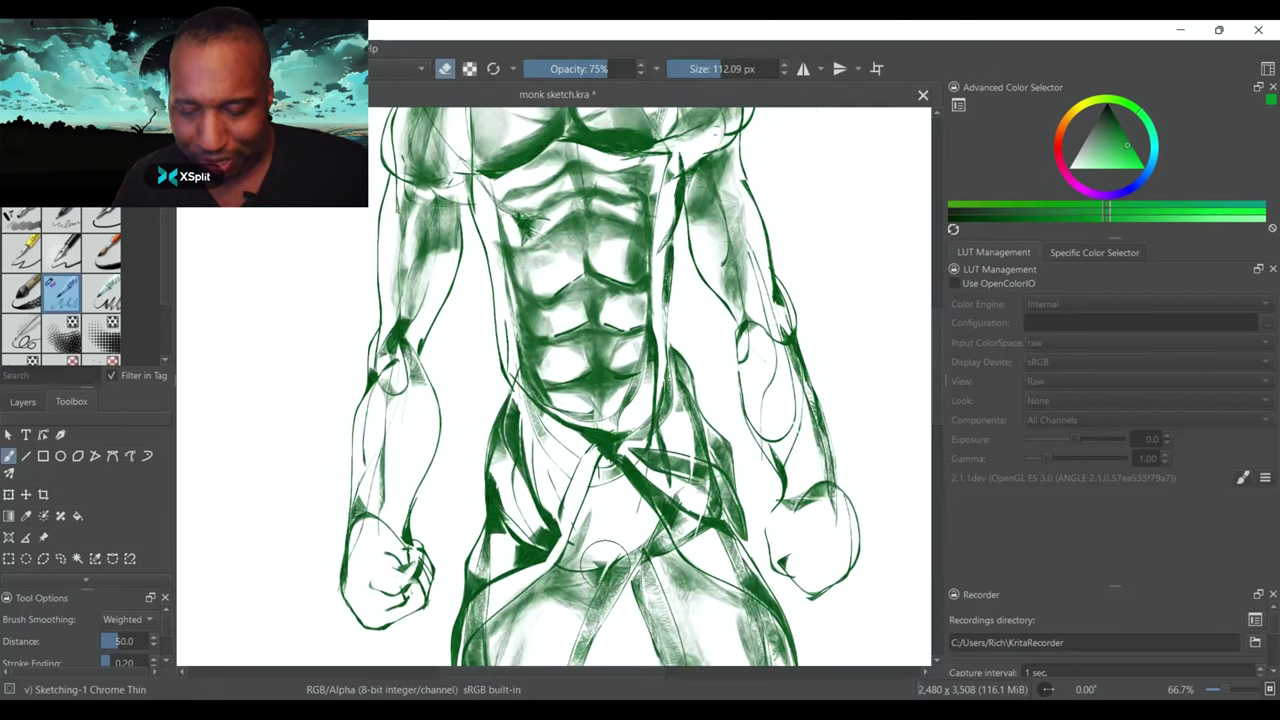
mouse_move(605, 563)
left_mouse_down()
mouse_move(617, 533)
mouse_move(556, 583)
mouse_move(633, 518)
left_mouse_up()
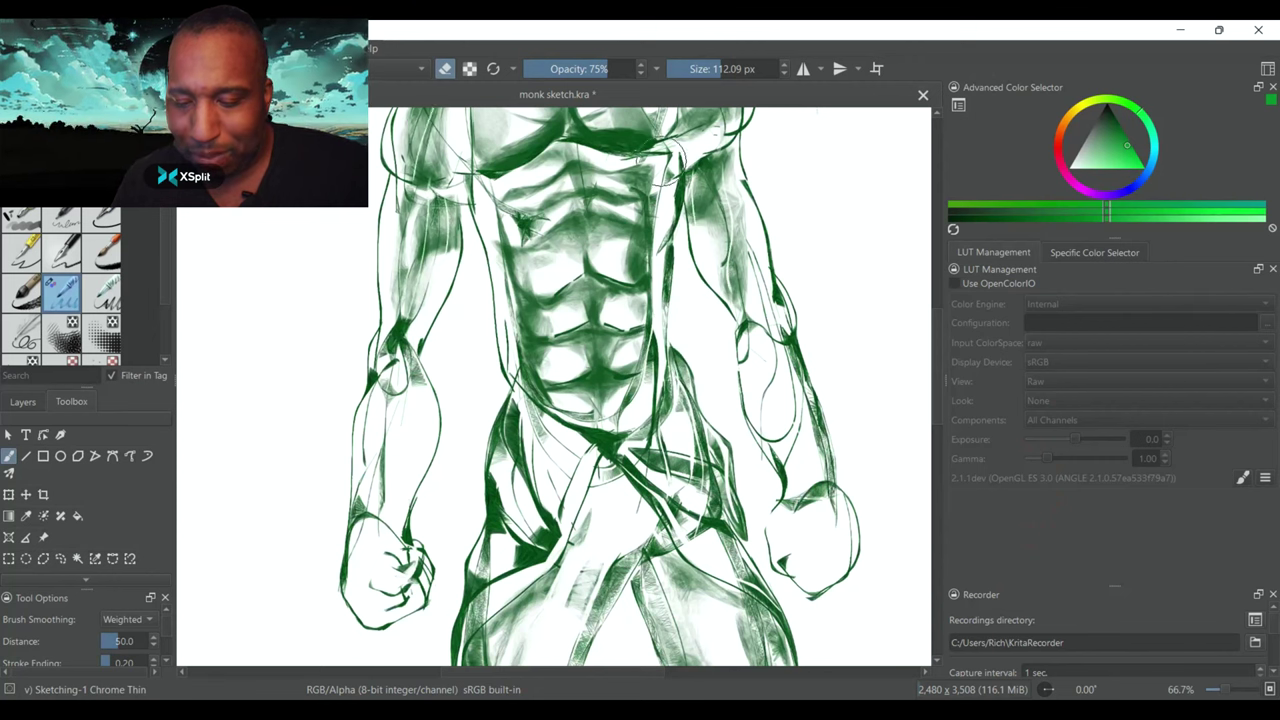
scroll(599, 388, "up", 3)
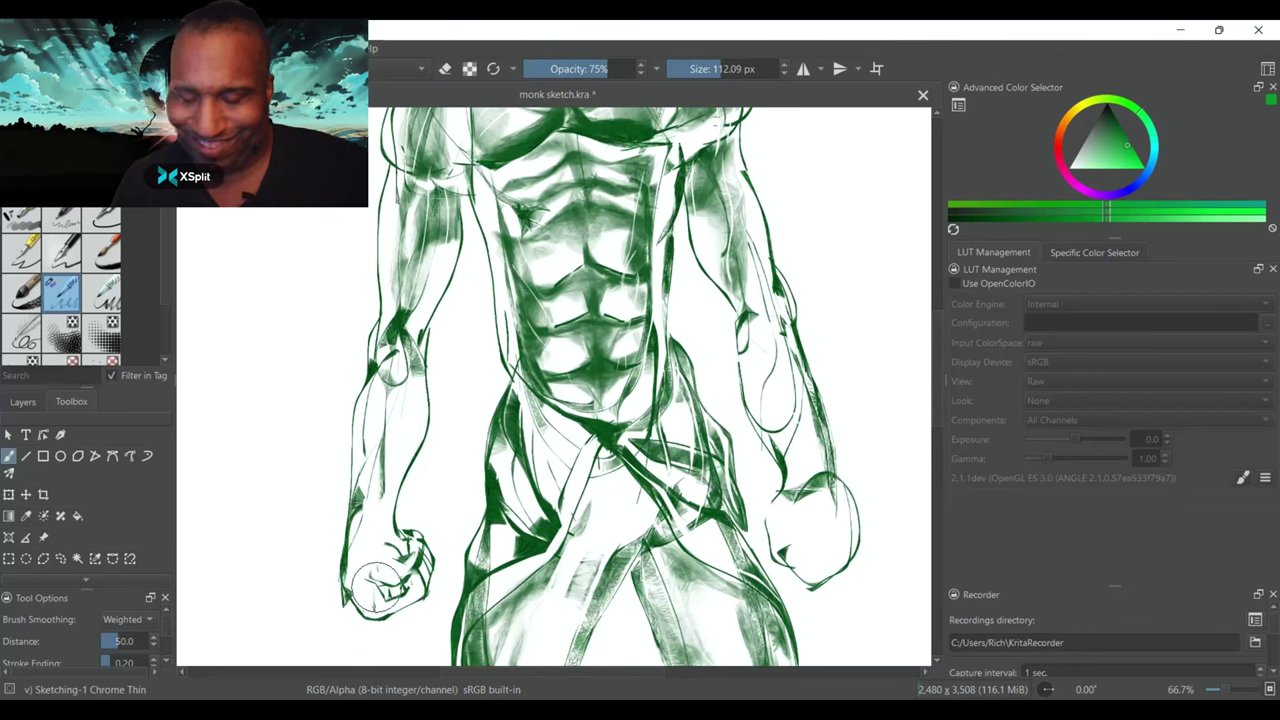
Draw bandage wraps on both forearms and detail both fists at 75% opacity, and save the sketch
mouse_move(375, 568)
left_mouse_down()
mouse_move(380, 420)
mouse_move(358, 437)
left_mouse_up()
mouse_move(816, 431)
left_mouse_down()
mouse_move(800, 440)
mouse_move(790, 405)
mouse_move(812, 375)
left_mouse_up()
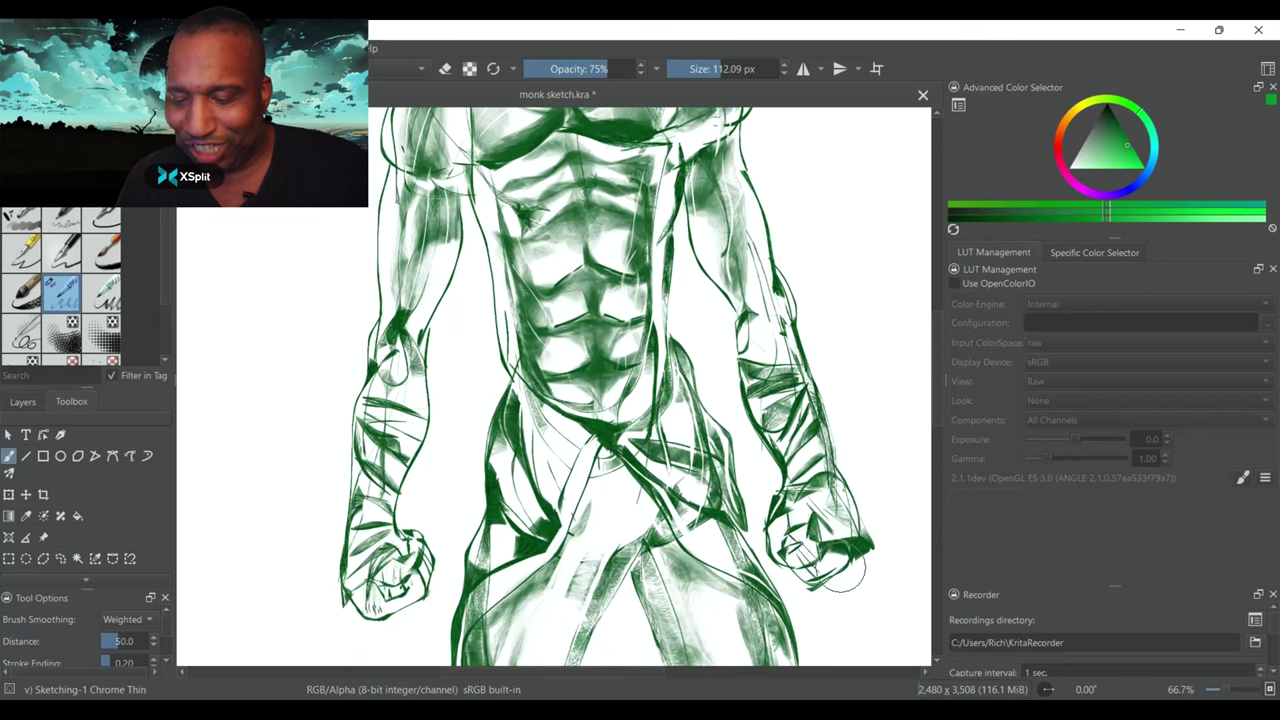
key("ctrl+s")
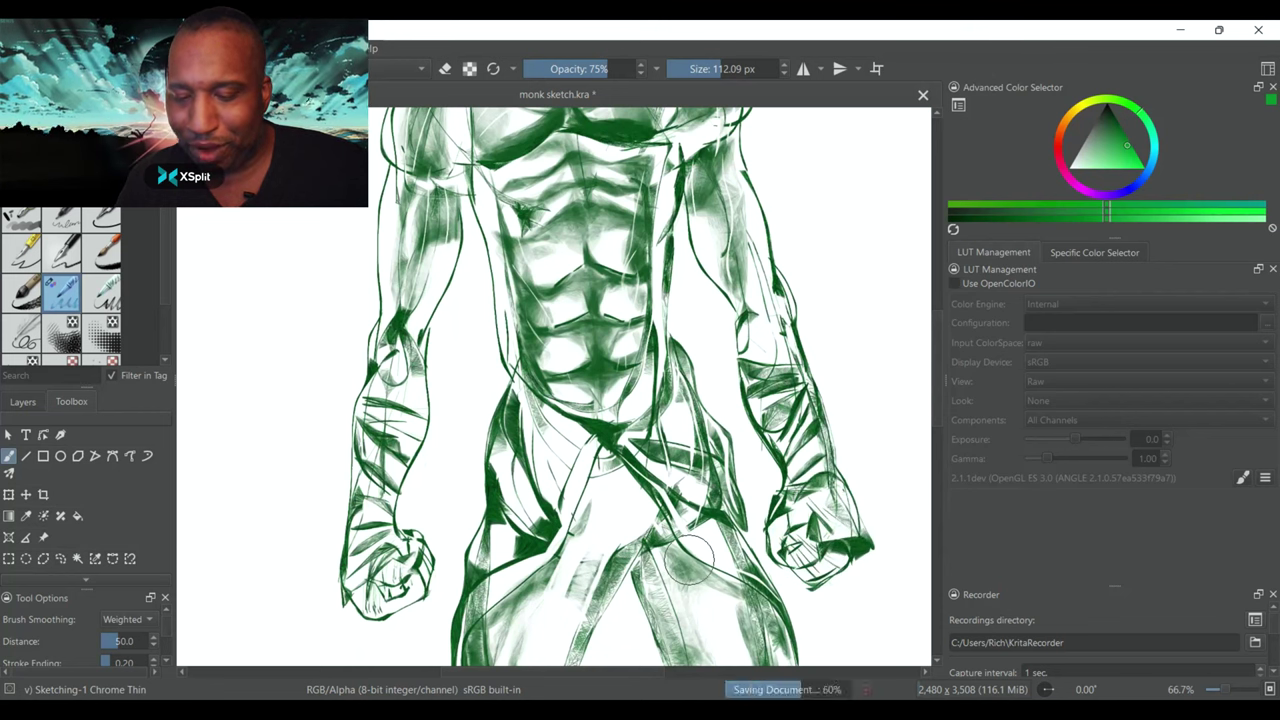
Add soft shading over the torso, arms and hip cloth at 15% opacity with a 273.13 px brush
scroll(689, 560, "down", 4)
scroll(561, 315, "up", 3)
left_click(562, 68)
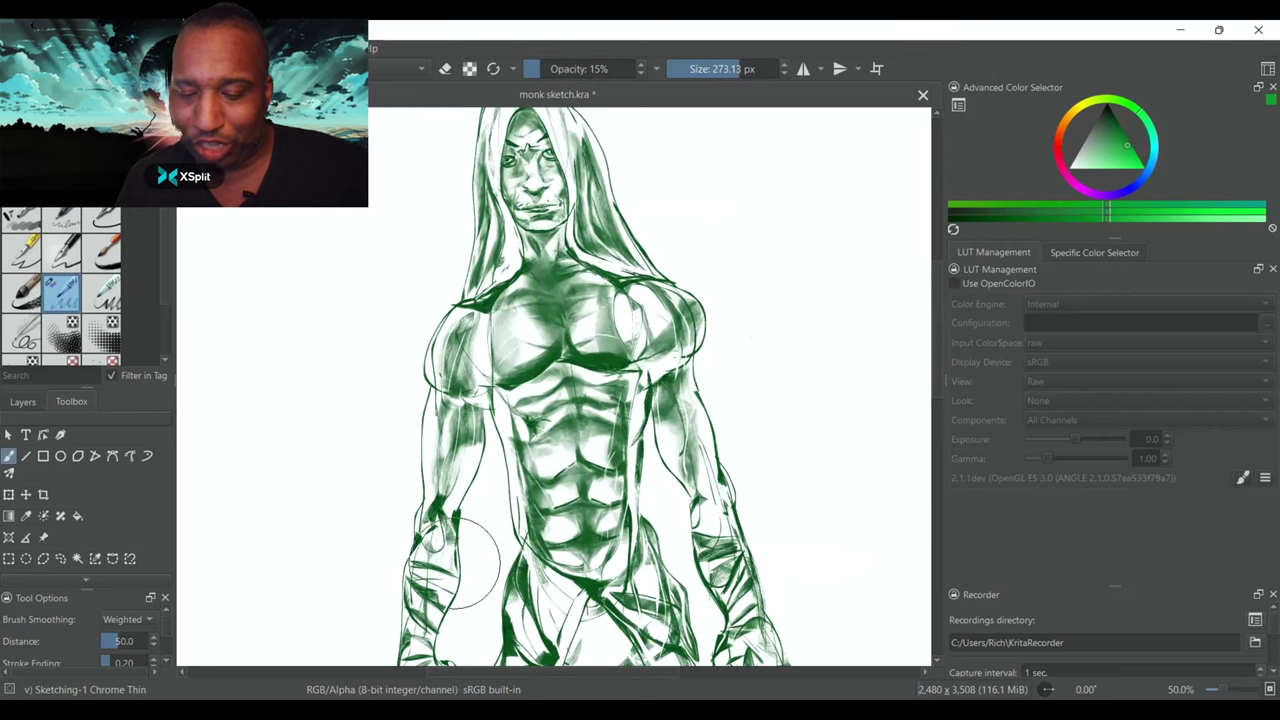
mouse_move(455, 563)
left_mouse_down()
mouse_move(440, 590)
mouse_move(446, 566)
left_mouse_up()
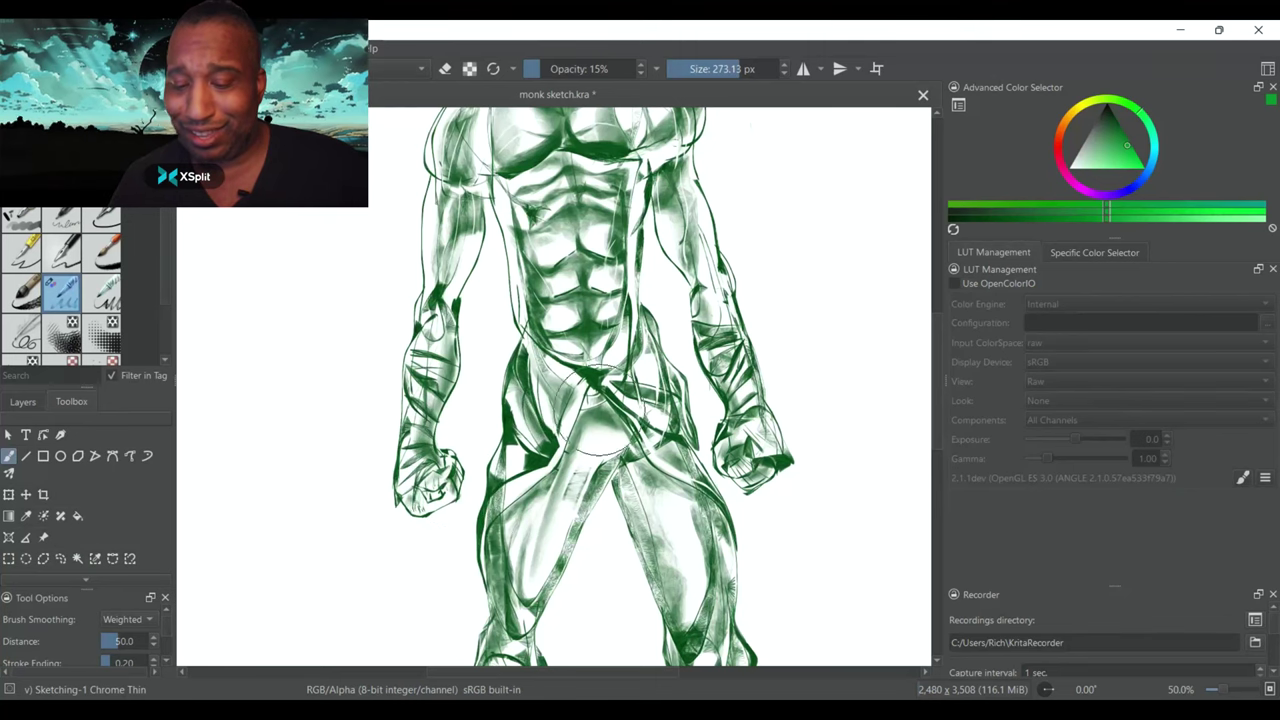
left_click_drag(600, 388, 570, 330)
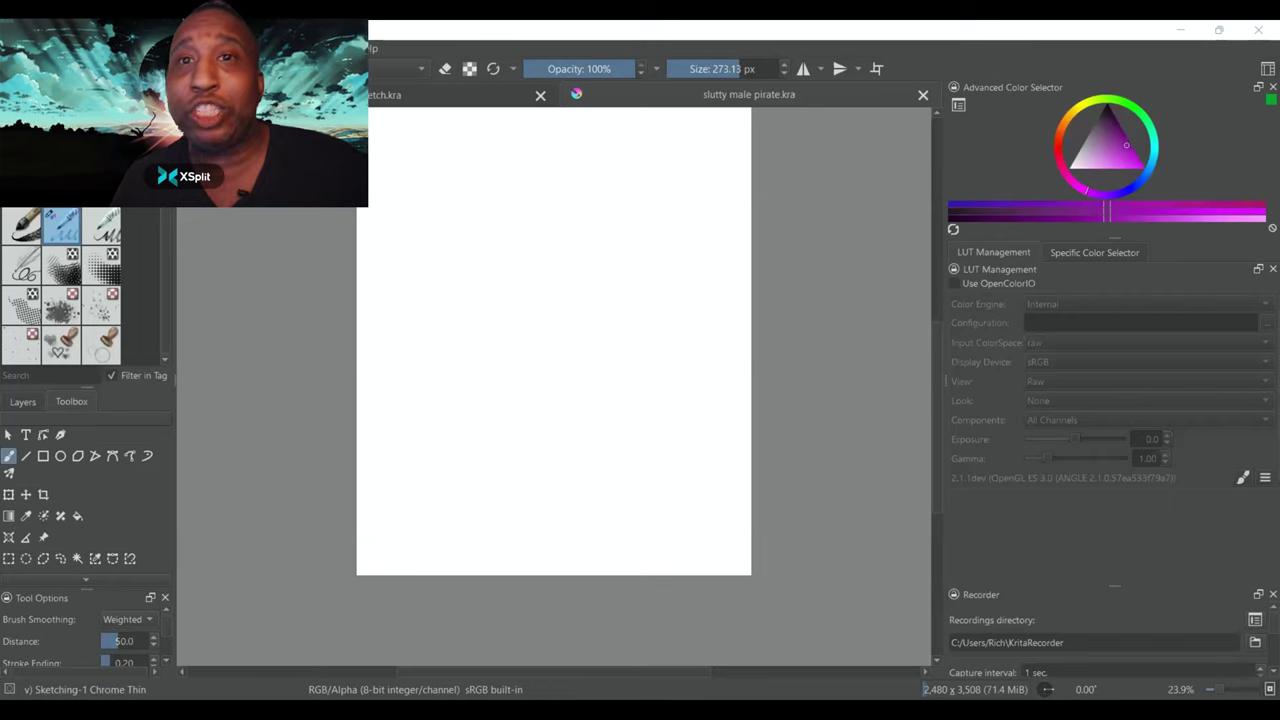
In the blank pirate document, sketch the head, face guidelines and raised hand in purple at 67% opacity with a 273.13 px brush
left_click_drag(938, 486, 940, 437)
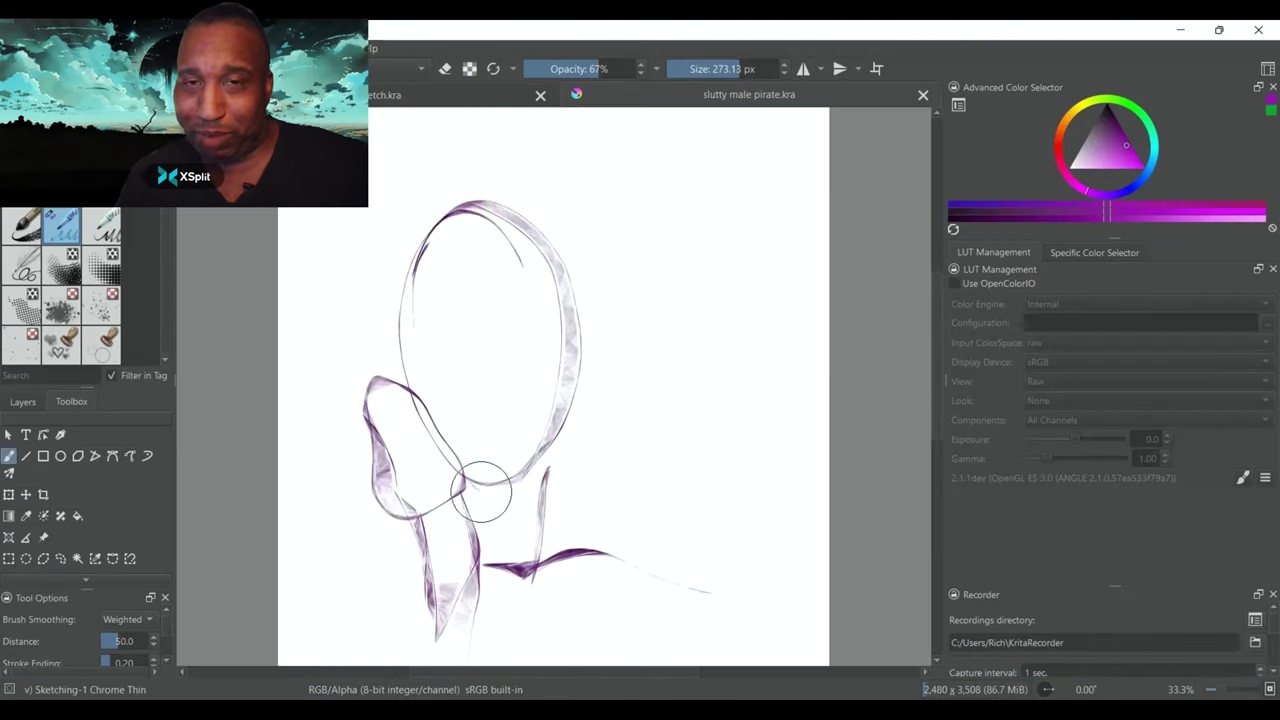
left_click_drag(470, 496, 546, 470)
left_click_drag(400, 362, 499, 182)
mouse_move(499, 182)
left_mouse_down()
mouse_move(548, 478)
mouse_move(468, 484)
left_mouse_up()
left_click_drag(403, 298, 560, 315)
left_click_drag(400, 360, 536, 386)
left_click_drag(470, 497, 432, 590)
left_click_drag(387, 346, 392, 456)
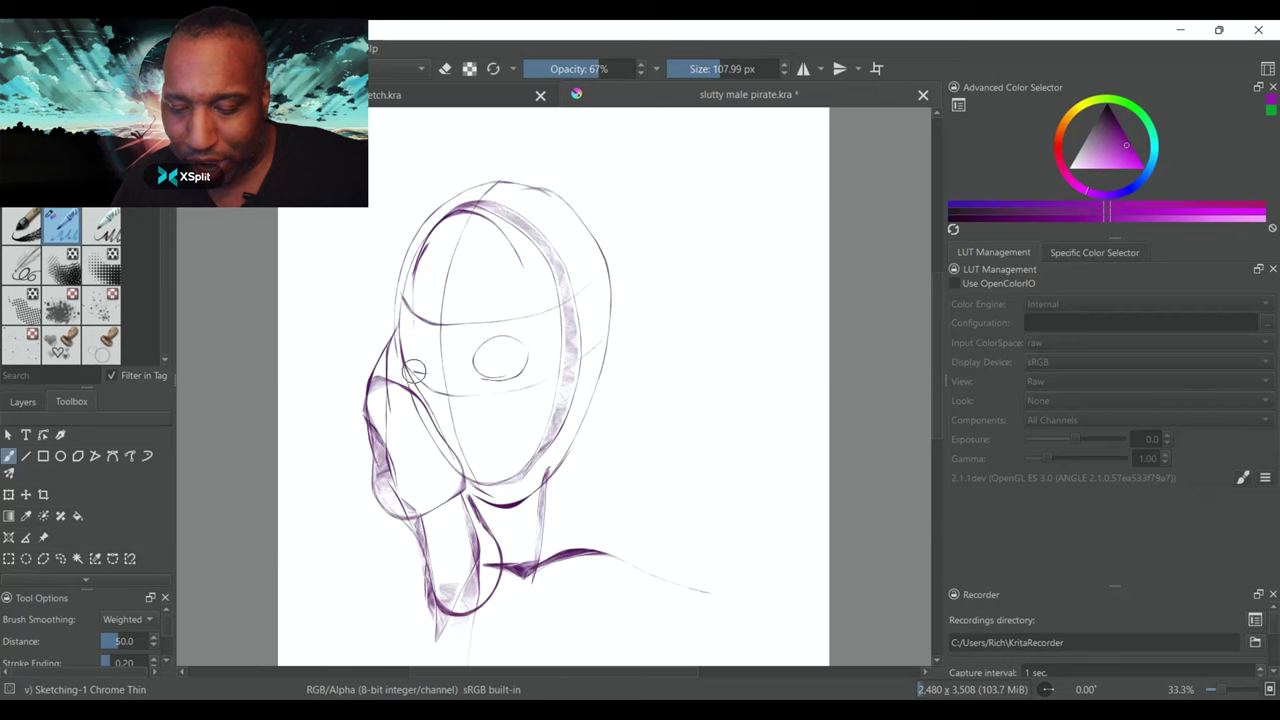
Block in the eyes, eyebrows, neck and shoulders of the pirate, enlarging the brush to 217.30 px for the body lines
scroll(482, 523, "down", 2)
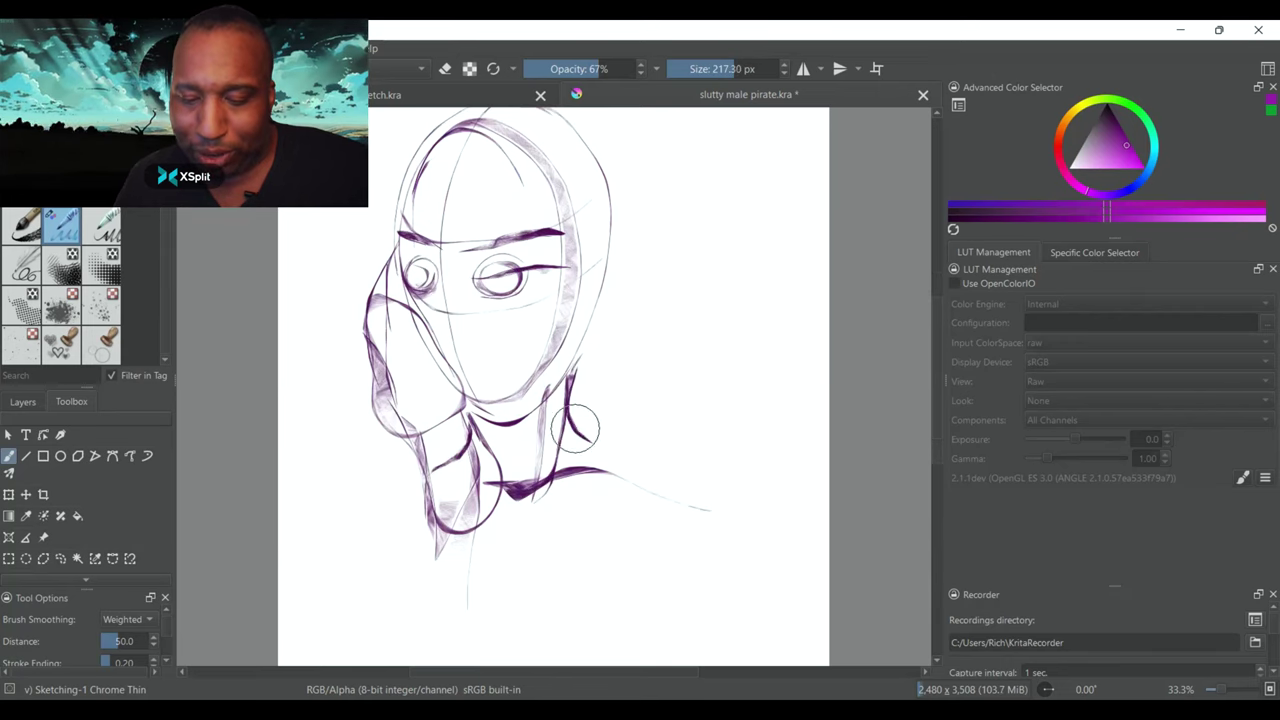
scroll(616, 335, "down", 3)
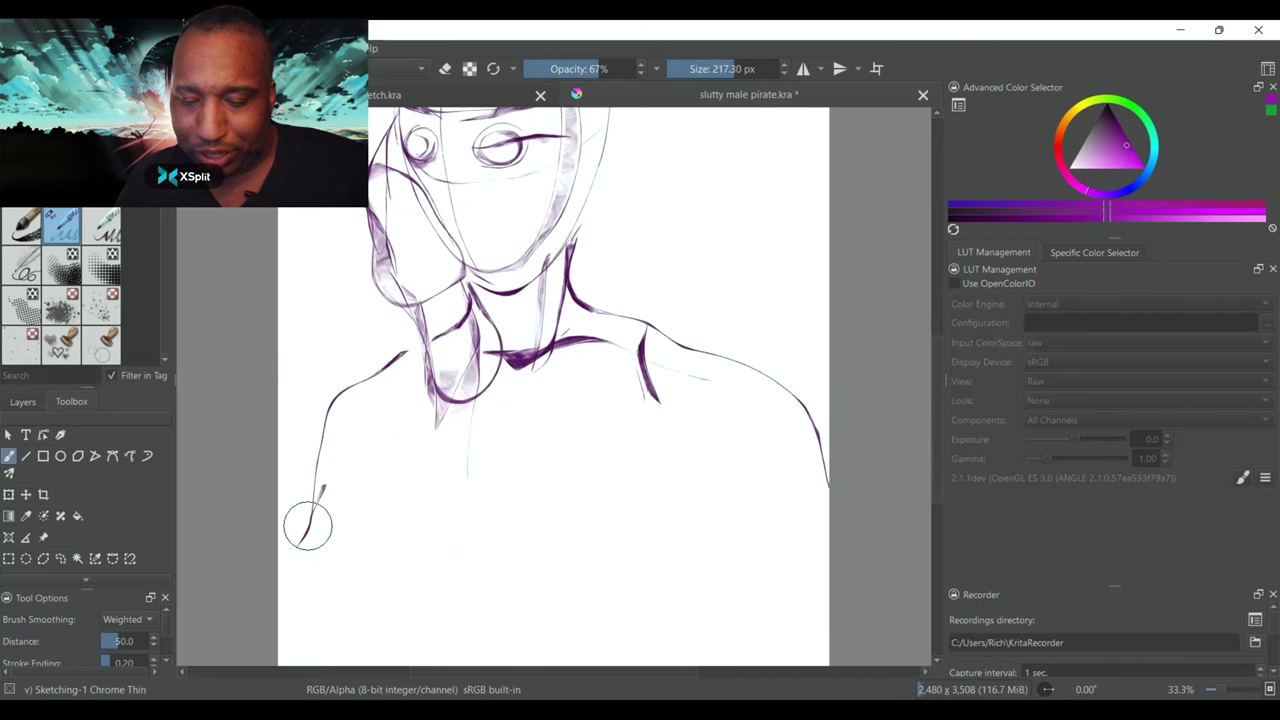
left_click_drag(423, 462, 283, 560)
Sketch the forearm supporting the head, the chest lines and both arms down to the page's lower part
scroll(438, 440, "down", 2)
left_click_drag(440, 357, 372, 561)
left_click_drag(488, 293, 512, 558)
left_click_drag(418, 434, 280, 510)
left_click_drag(563, 243, 519, 403)
left_click_drag(567, 356, 812, 530)
left_click_drag(620, 340, 828, 445)
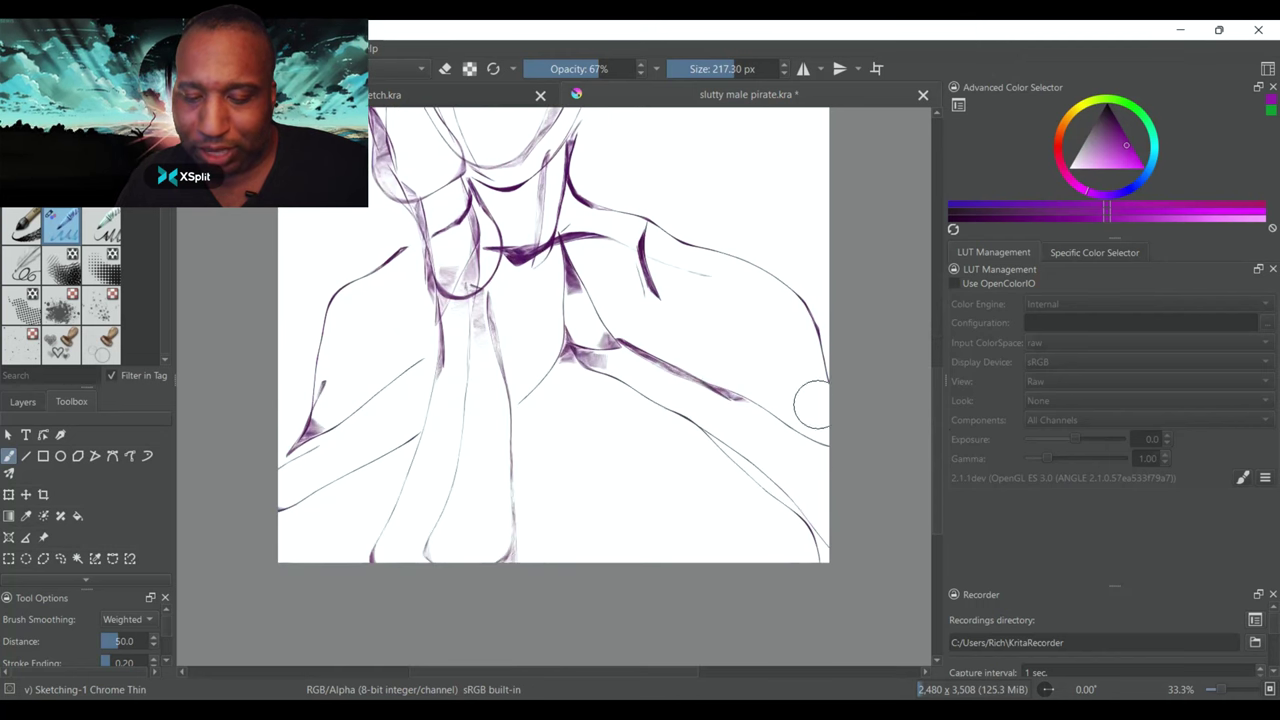
Darken the pupils and draw the nose and mouth with an 82.05 px brush
key("ctrl+plus")
scroll(485, 269, "up", 8)
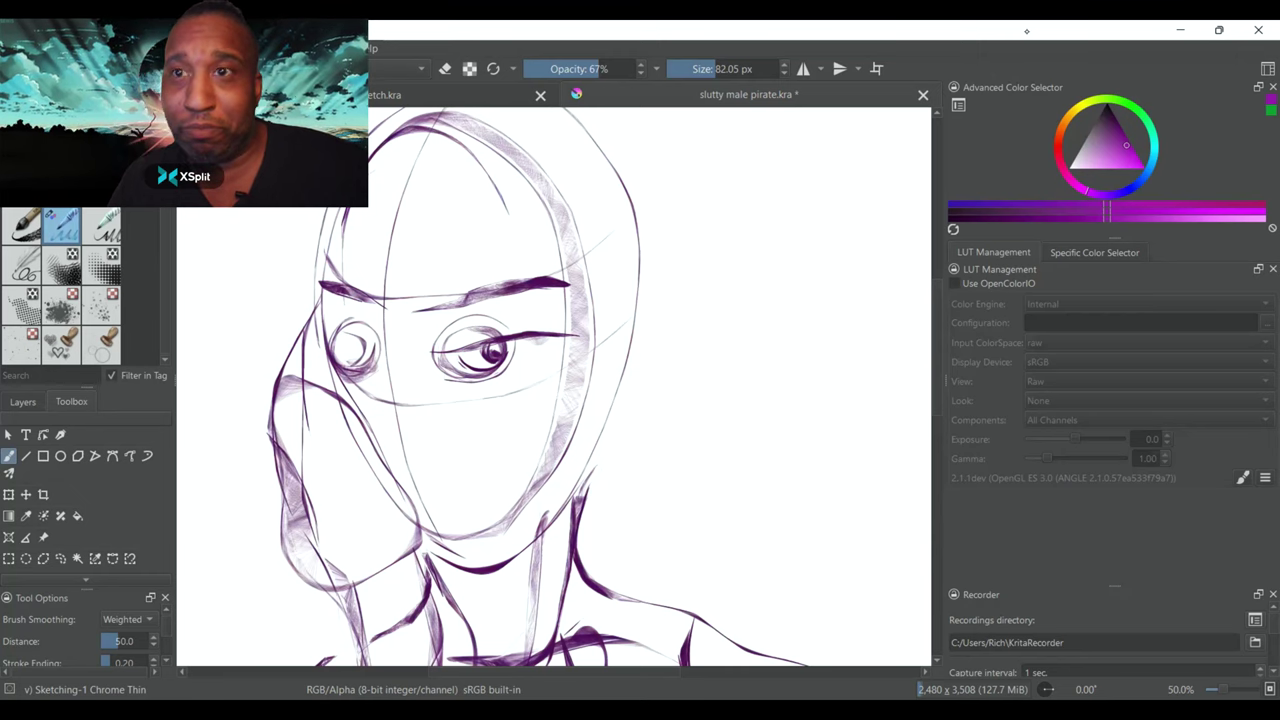
key("ctrl+plus")
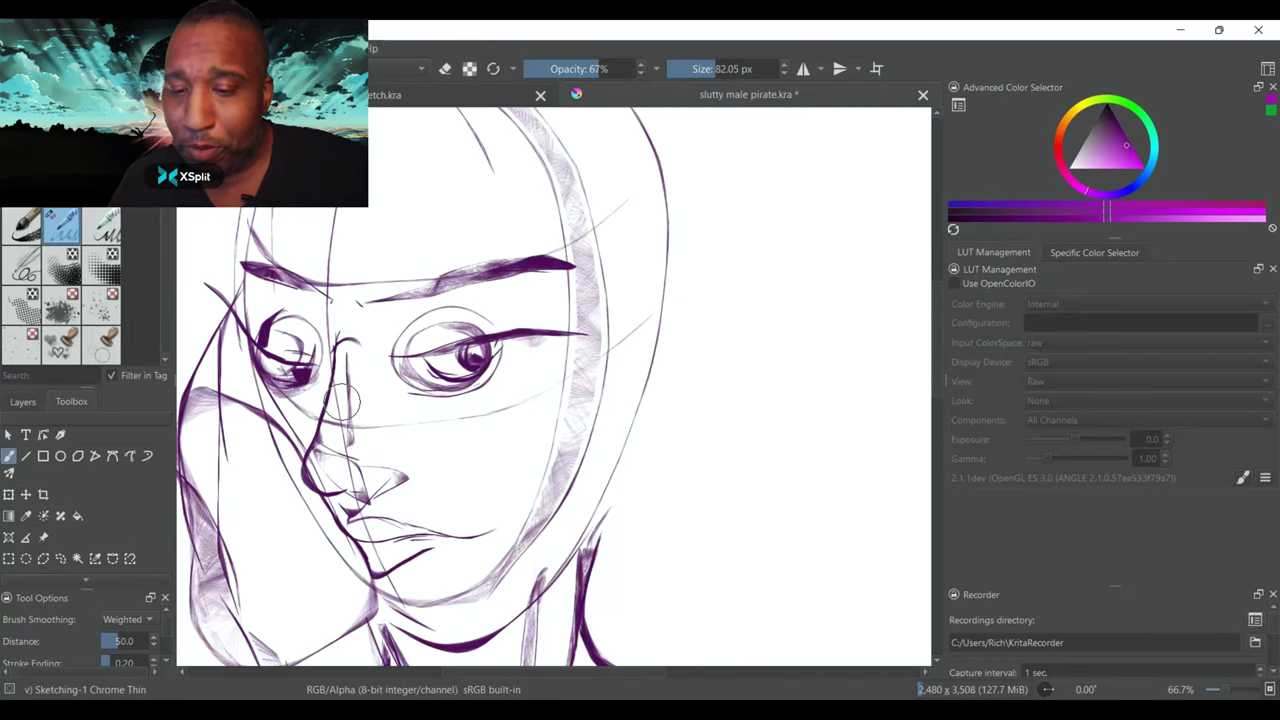
scroll(640, 292, "down", 1)
Draw a pointed ear with a large teardrop earring beside the pirate's face
left_click_drag(650, 285, 640, 286)
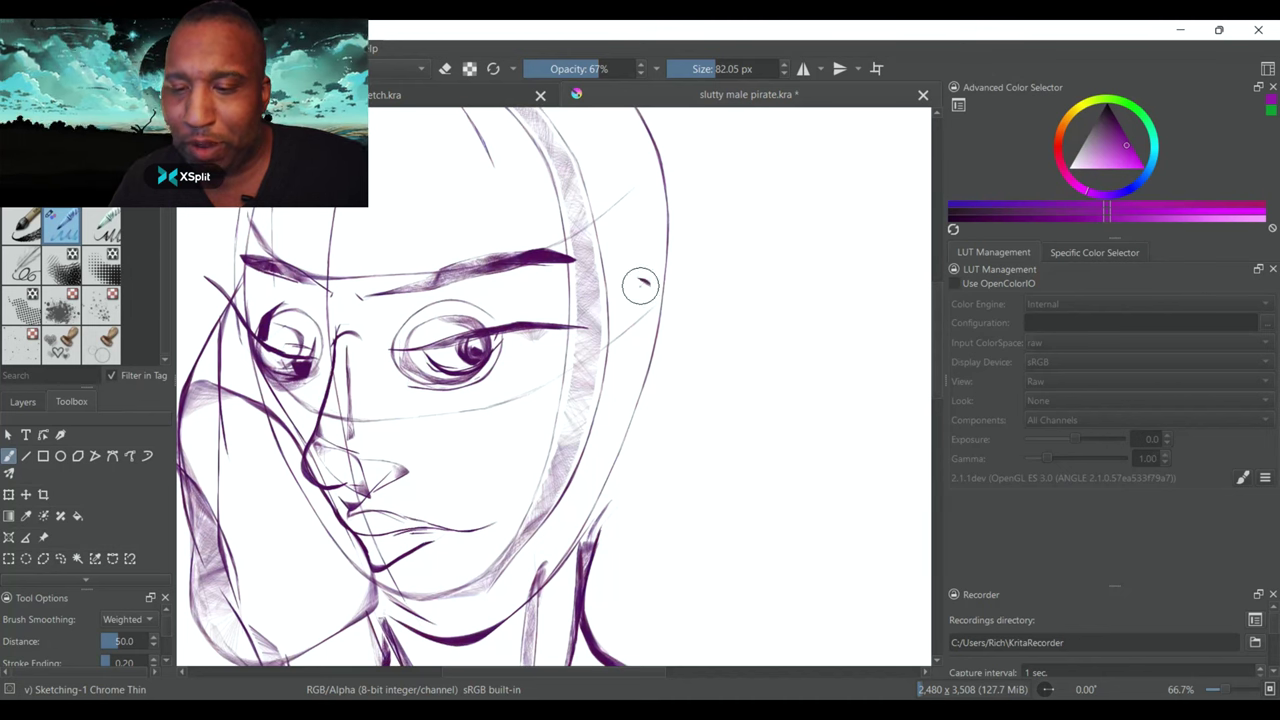
left_click_drag(635, 465, 640, 525)
left_click_drag(935, 390, 935, 366)
mouse_move(635, 458)
left_mouse_down()
mouse_move(663, 423)
mouse_move(648, 486)
left_mouse_up()
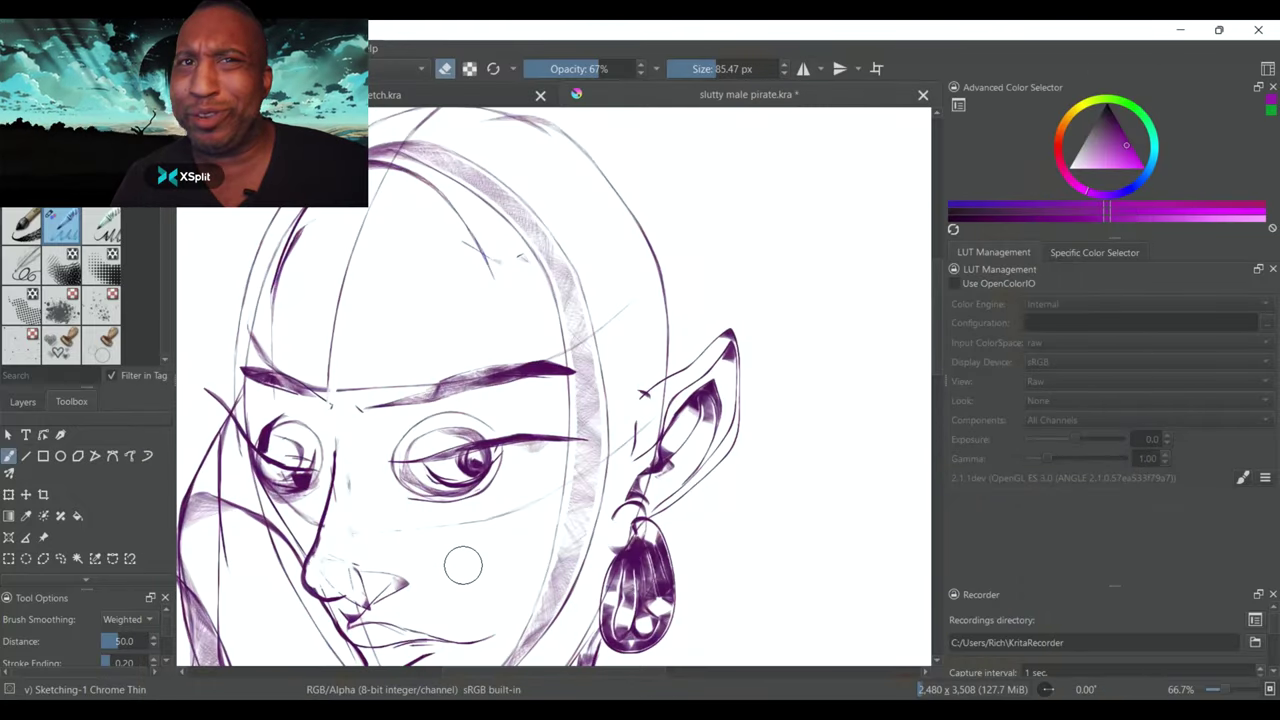
Erase the guidelines around the eye, nose, cheek and ear with an 85.47 px eraser at 67% opacity, and save
key("ctrl+plus")
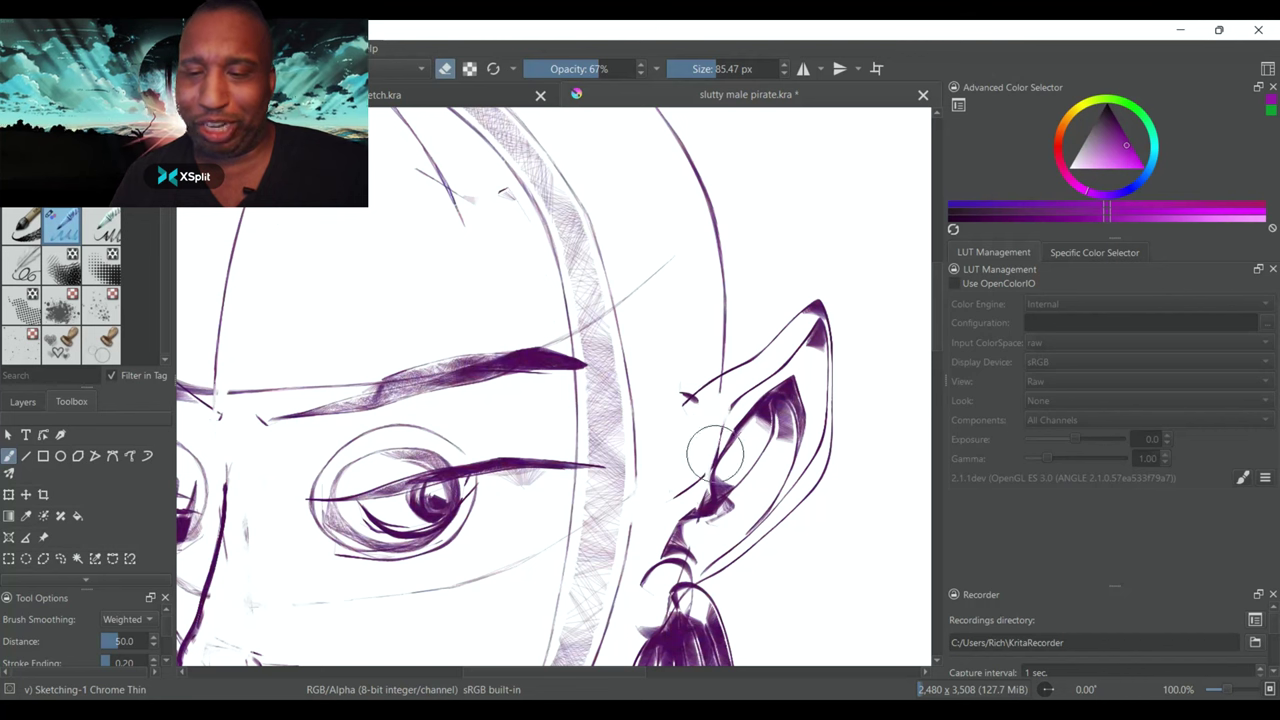
scroll(715, 455, "down", 5)
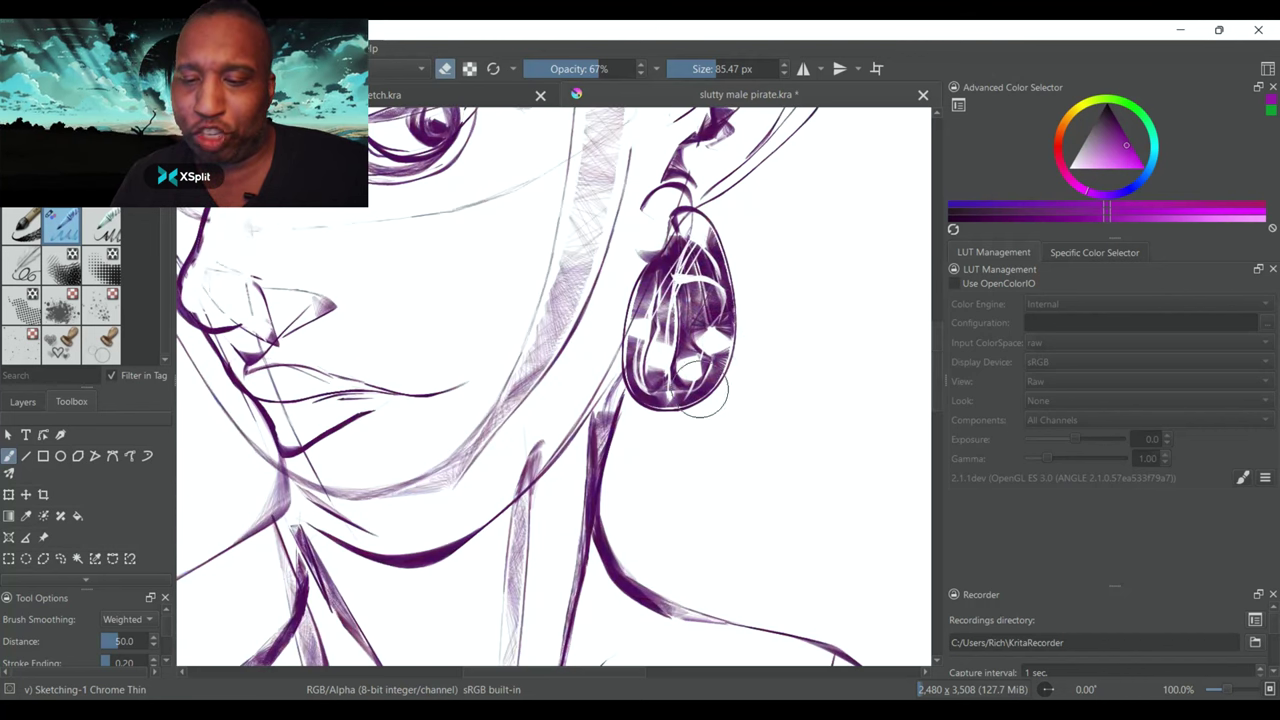
scroll(700, 395, "up", 3)
mouse_move(448, 341)
left_mouse_down()
mouse_move(417, 293)
mouse_move(358, 276)
mouse_move(357, 212)
mouse_move(420, 172)
left_mouse_up()
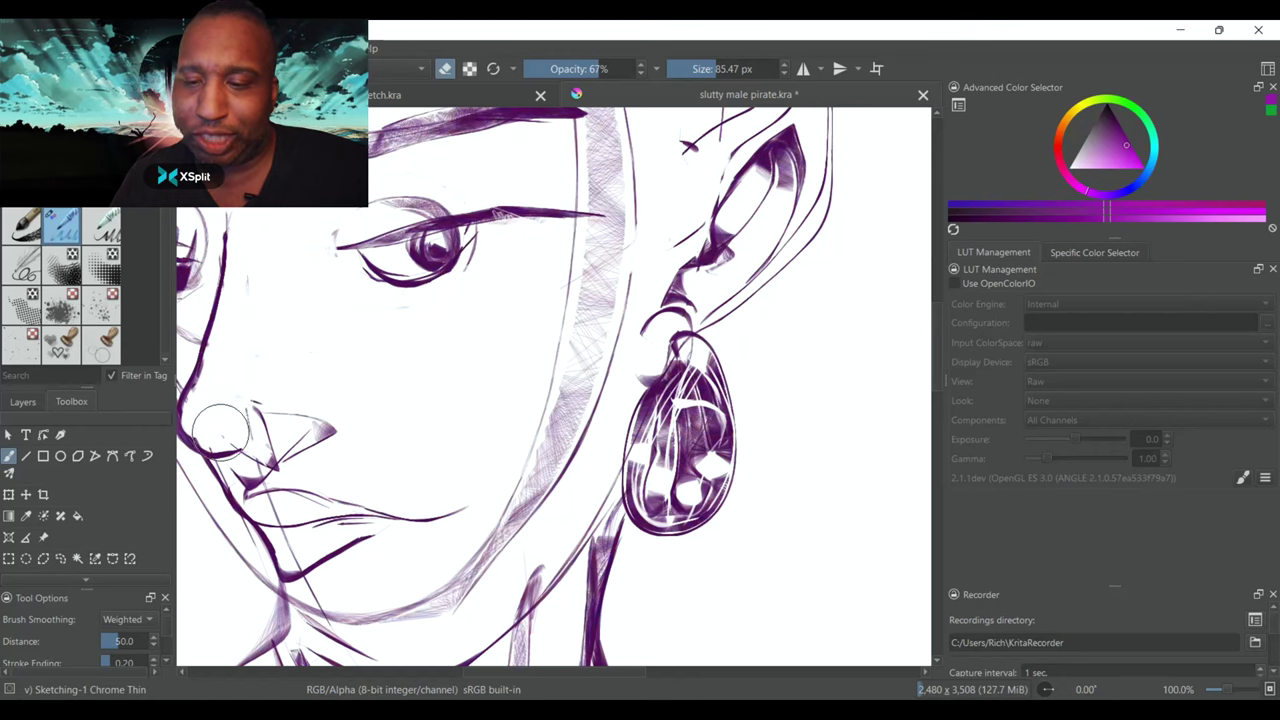
scroll(553, 386, "up", 5)
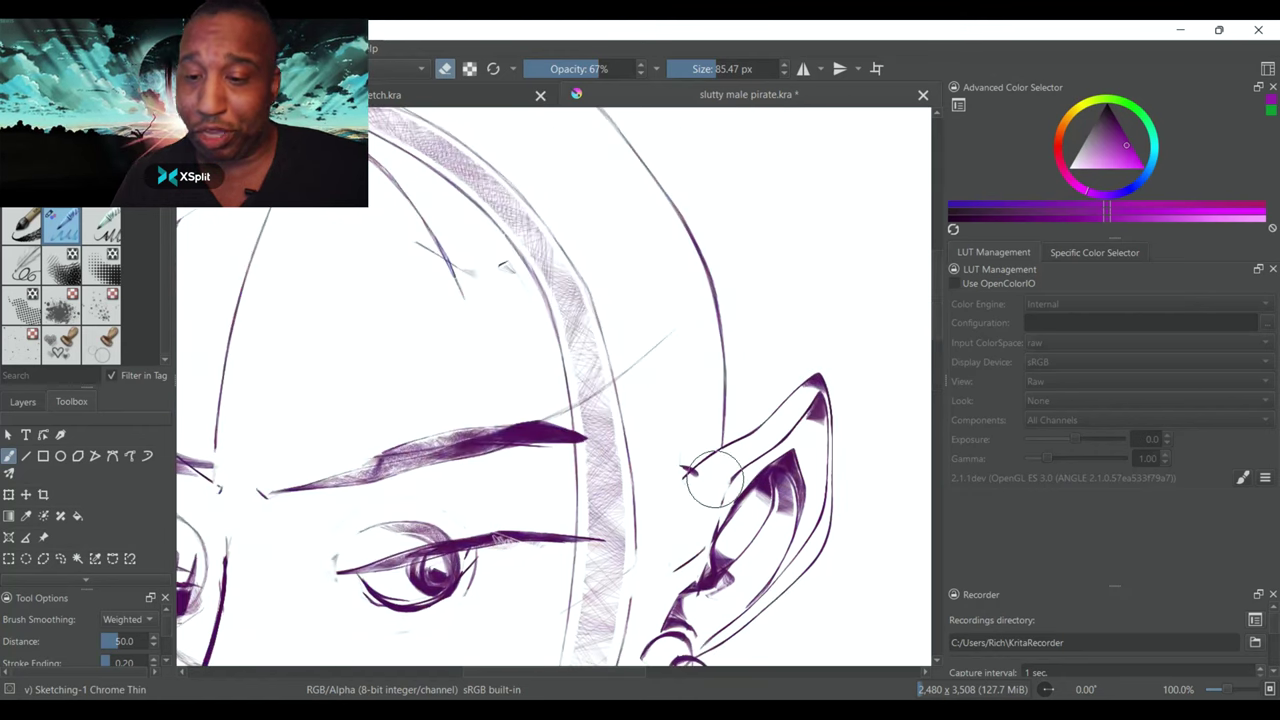
key("ctrl+minus")
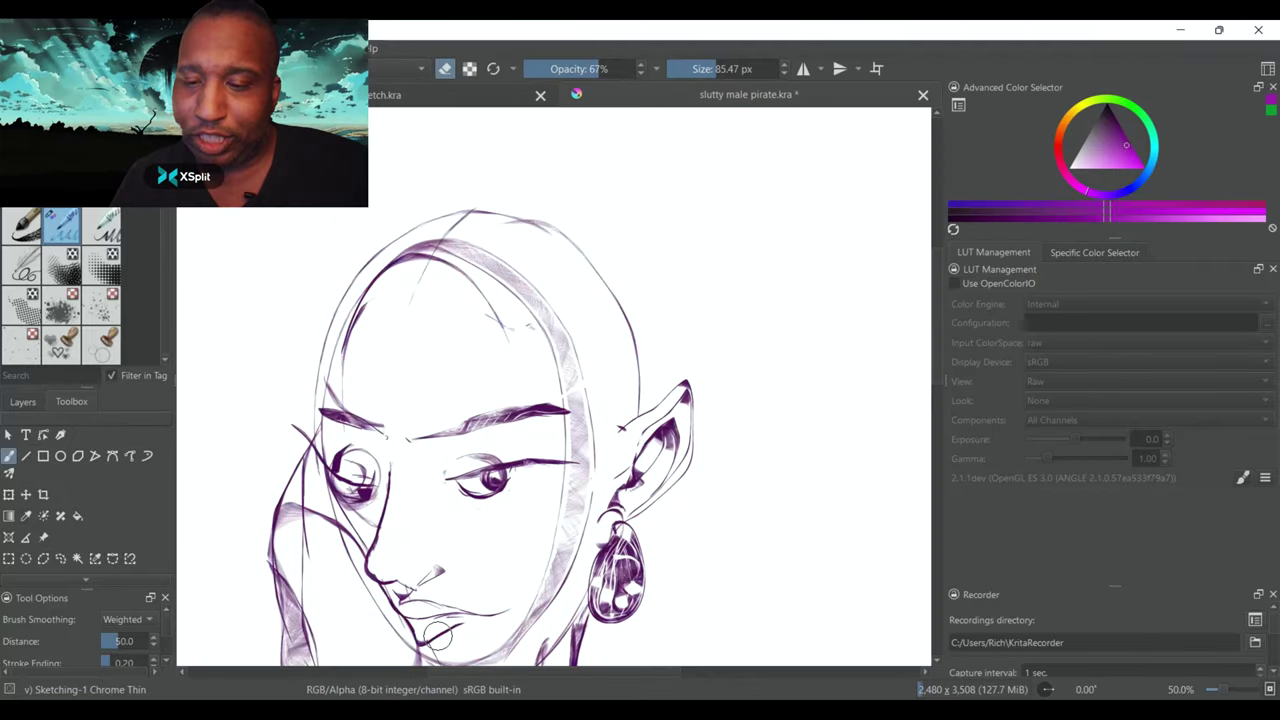
key("ctrl+s")
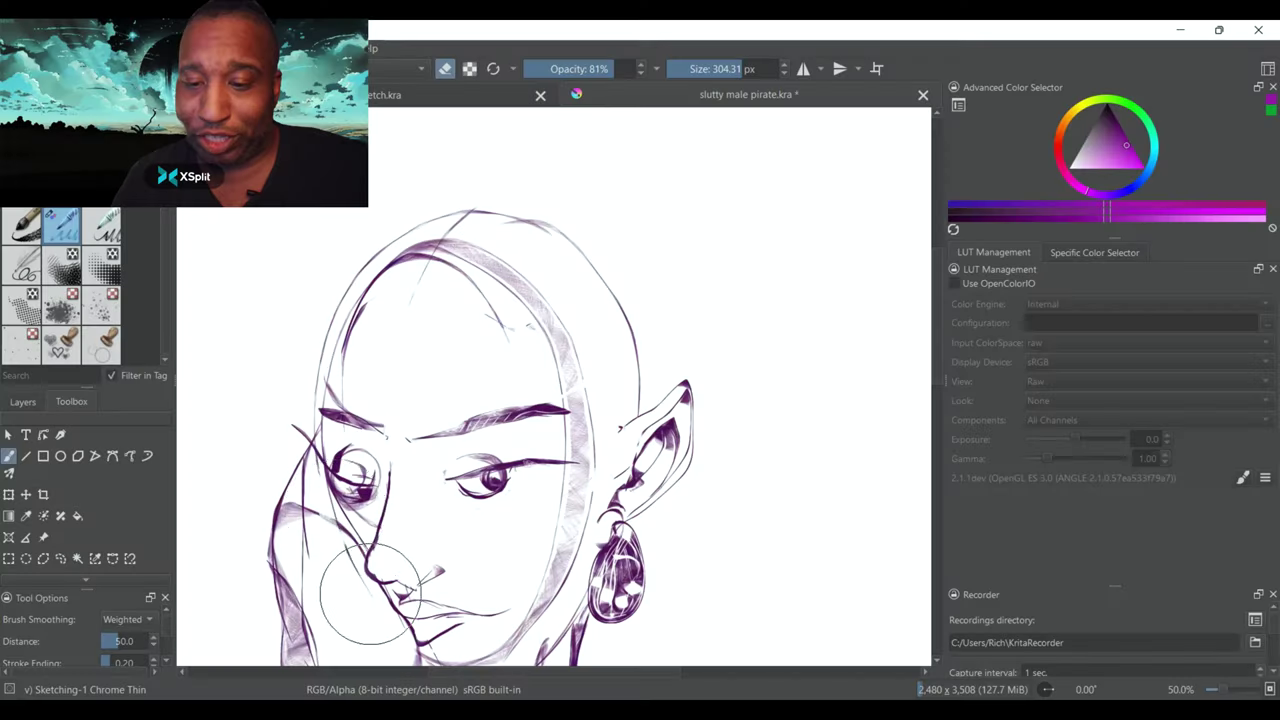
Draw pointed hair strands over the forehead and refine the lips and jawline at 81% opacity
scroll(286, 386, "down", 3)
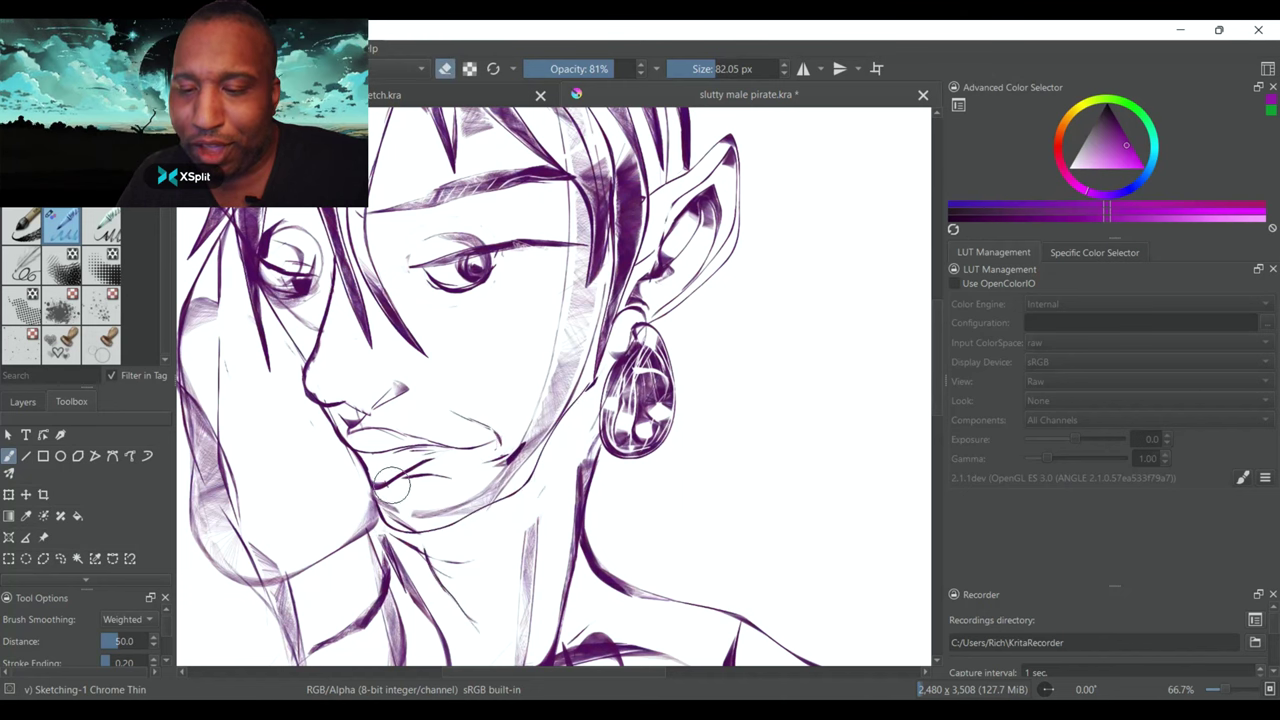
Switch from erasing to painting and shade the pirate's upper lip and eyelid at 22% opacity
key("e")
key("i")
key("i")
key("i")
key("i")
key("i")
key("i")
left_click_drag(380, 410, 340, 440)
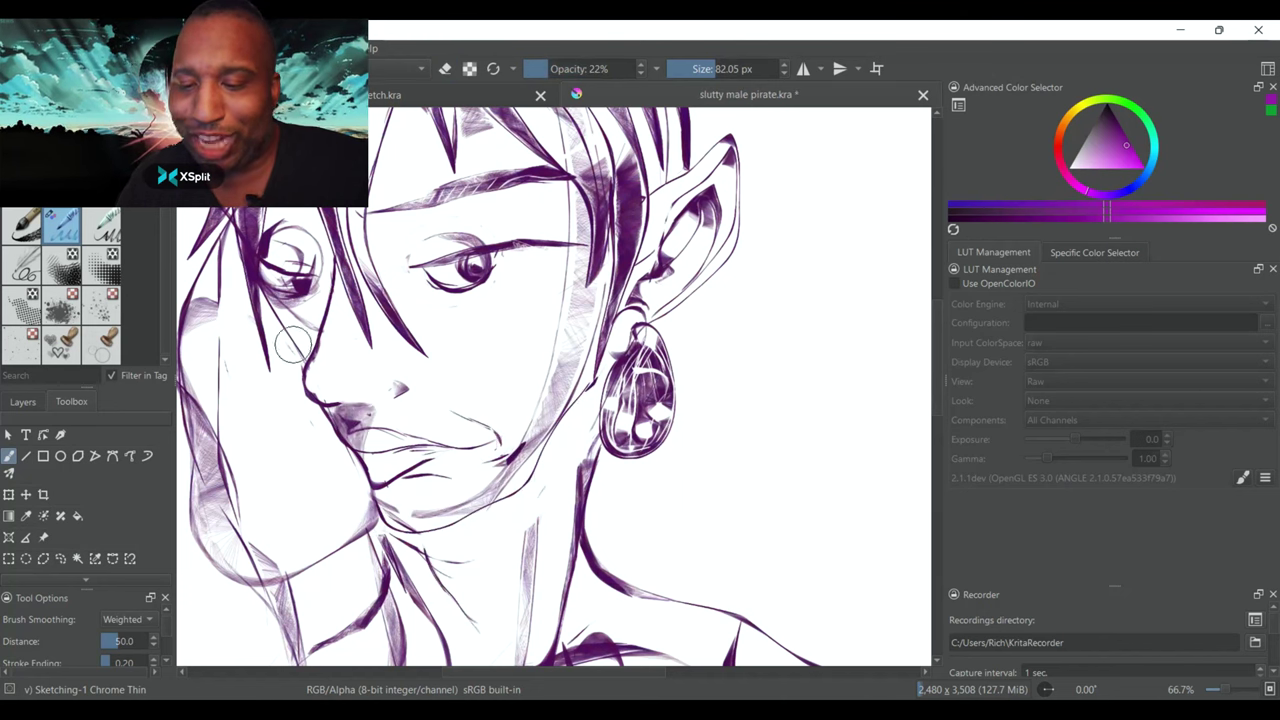
mouse_move(470, 230)
left_mouse_down()
mouse_move(400, 232)
mouse_move(436, 222)
mouse_move(565, 253)
left_mouse_up()
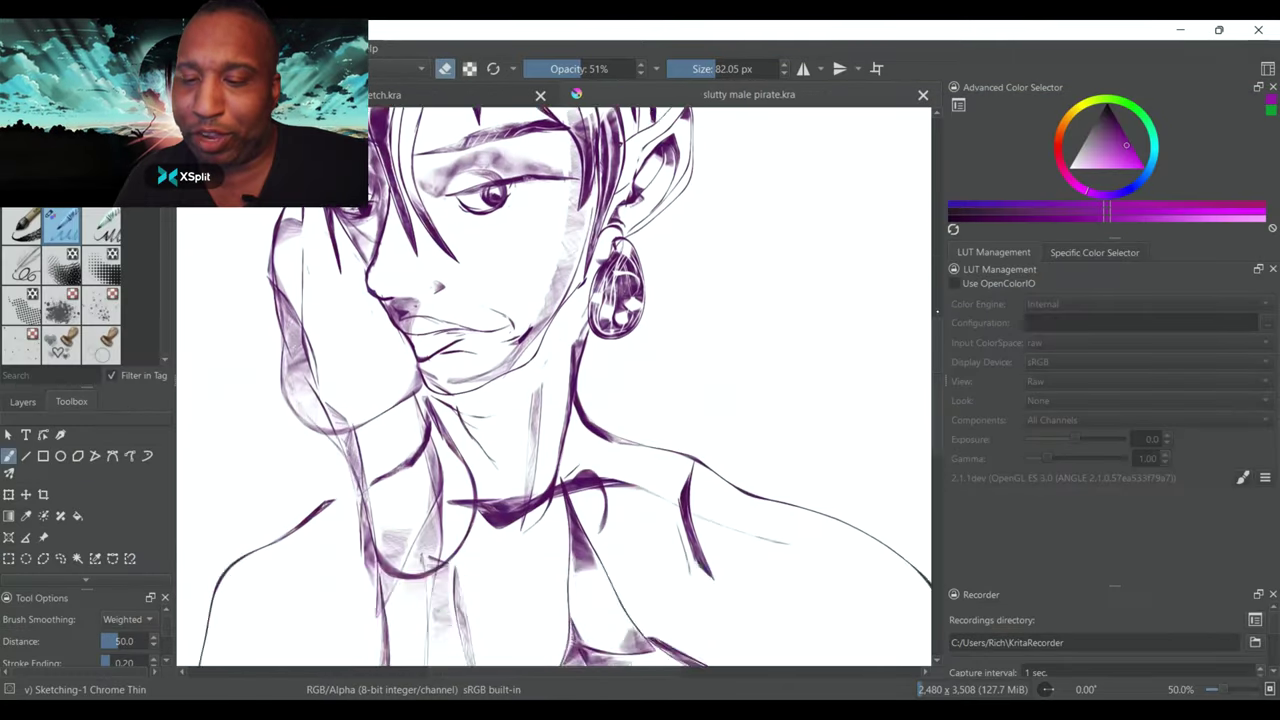
Shade the pirate's face, neck and hair with a 237.24 px brush at 16% opacity
mouse_move(936, 395)
left_mouse_down()
mouse_move(936, 343)
mouse_move(936, 489)
mouse_move(936, 440)
left_mouse_up()
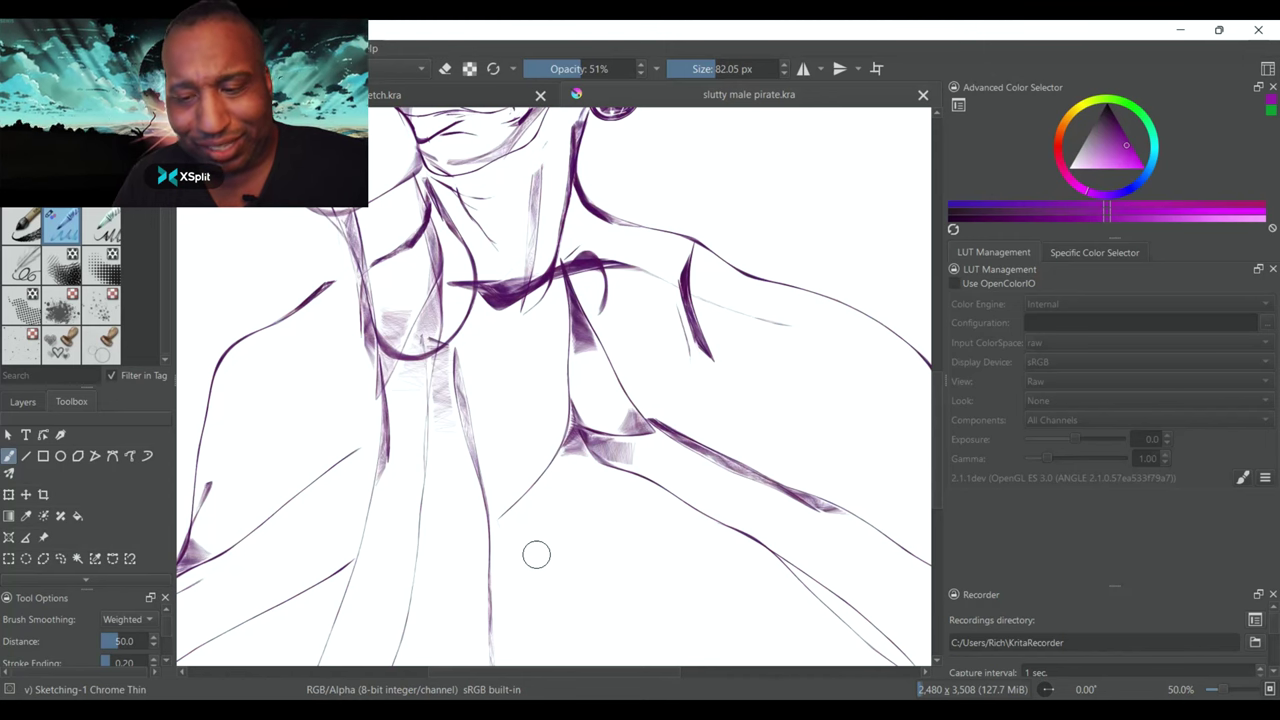
mouse_move(562, 420)
left_mouse_down()
mouse_move(493, 515)
mouse_move(547, 548)
mouse_move(463, 568)
mouse_move(450, 620)
mouse_move(406, 572)
mouse_move(414, 473)
mouse_move(455, 481)
mouse_move(425, 450)
mouse_move(356, 447)
mouse_move(500, 440)
mouse_move(361, 397)
mouse_move(445, 397)
mouse_move(355, 310)
left_mouse_up()
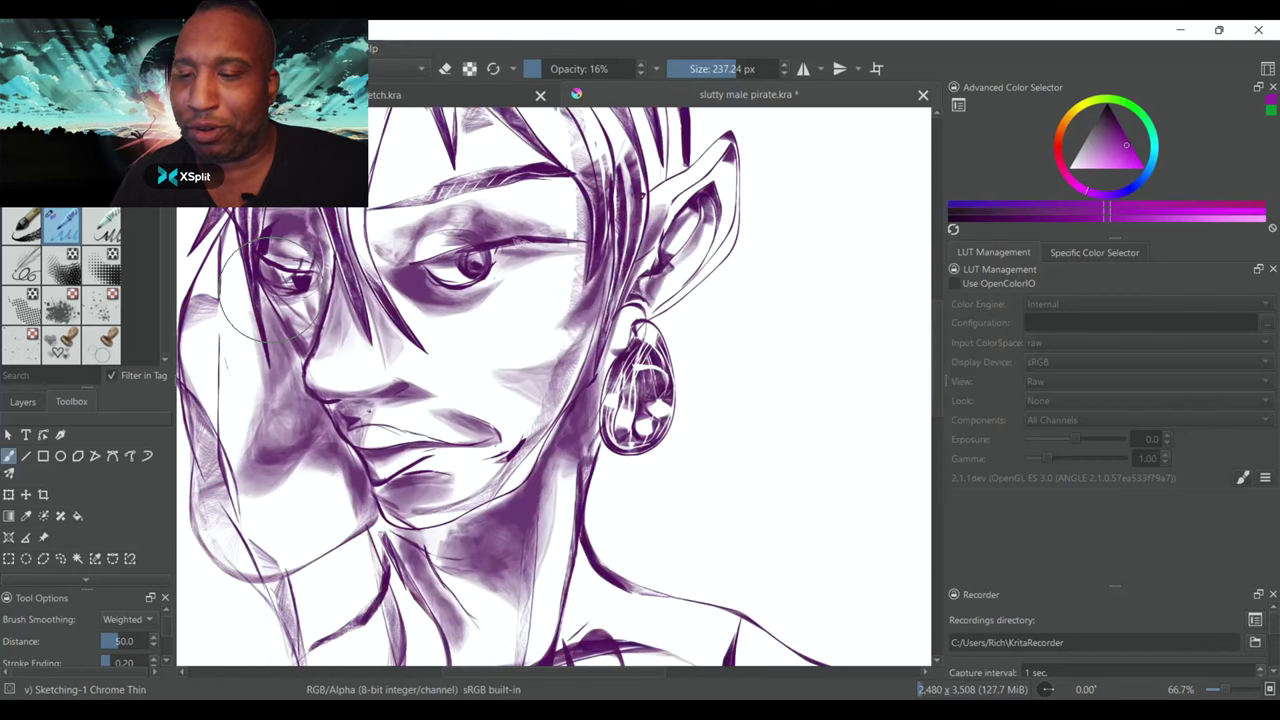
left_click_drag(390, 158, 390, 343)
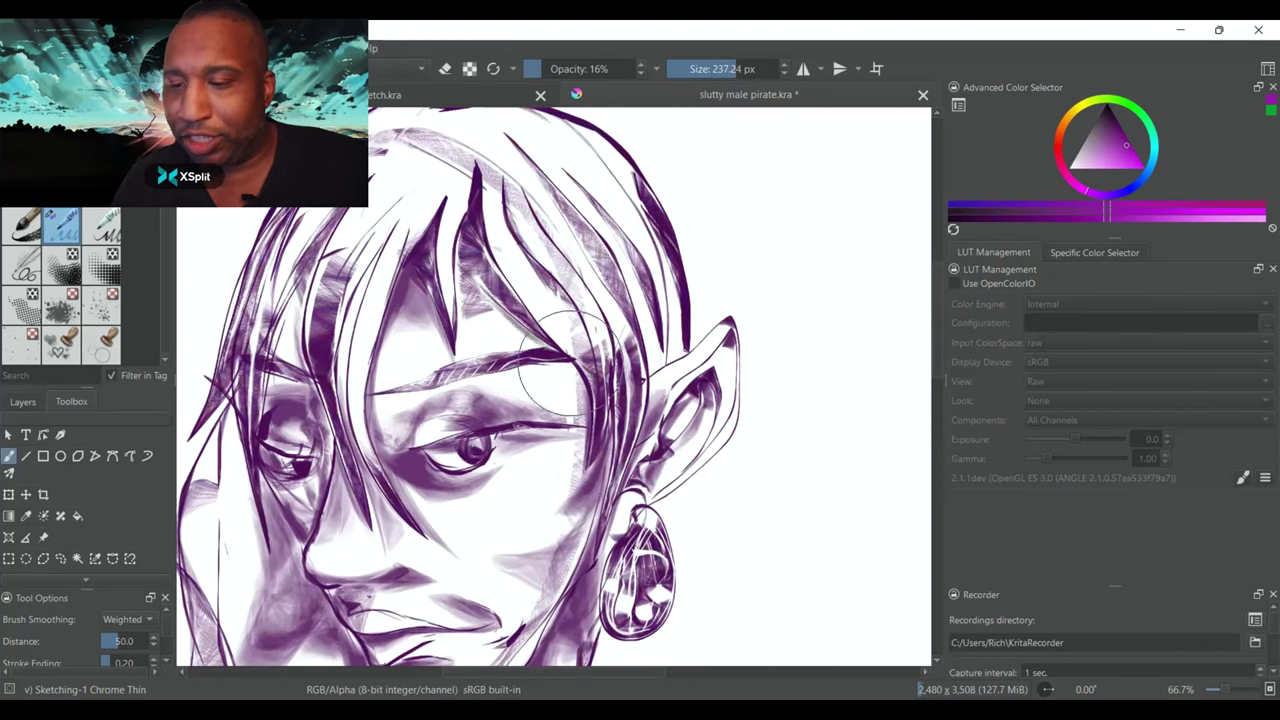
left_click_drag(363, 226, 321, 264)
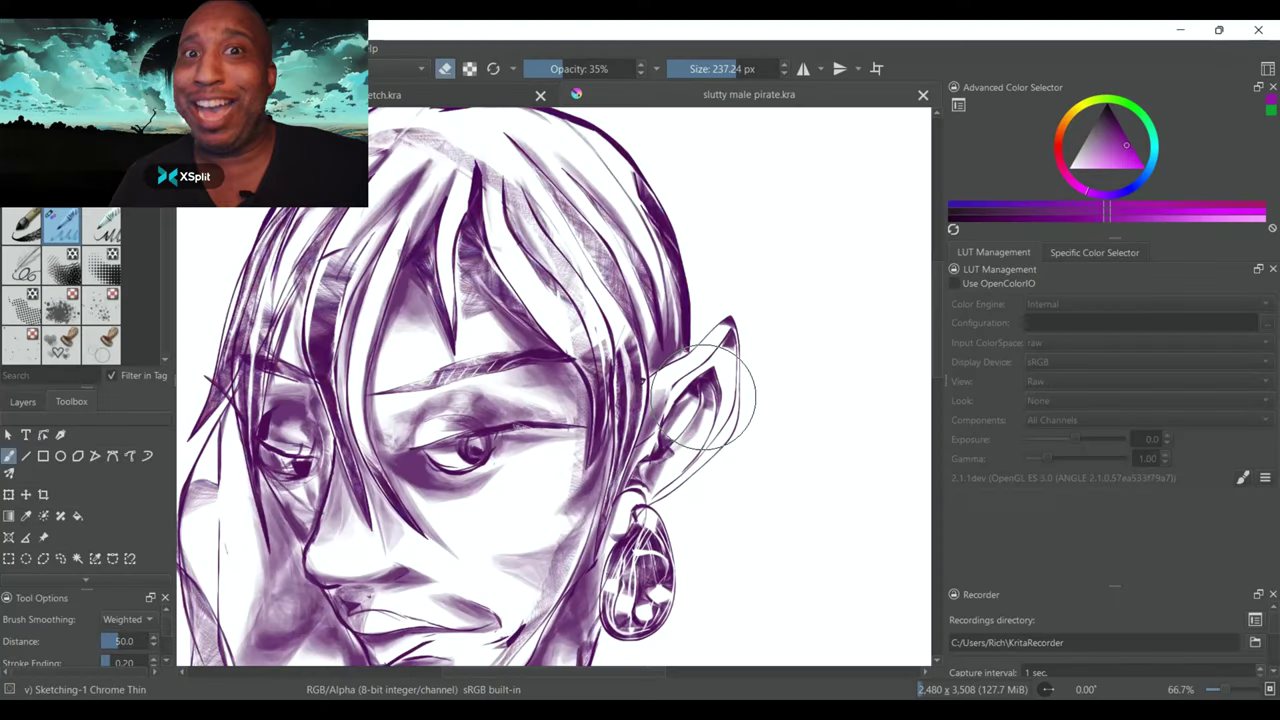
Turn off the eraser and shade the inside and tip of the pointed ear at 18% opacity
key("e")
mouse_move(724, 372)
left_mouse_down()
mouse_move(685, 392)
mouse_move(723, 405)
mouse_move(687, 488)
left_mouse_up()
key("i")
key("i")
left_click_drag(725, 408, 731, 371)
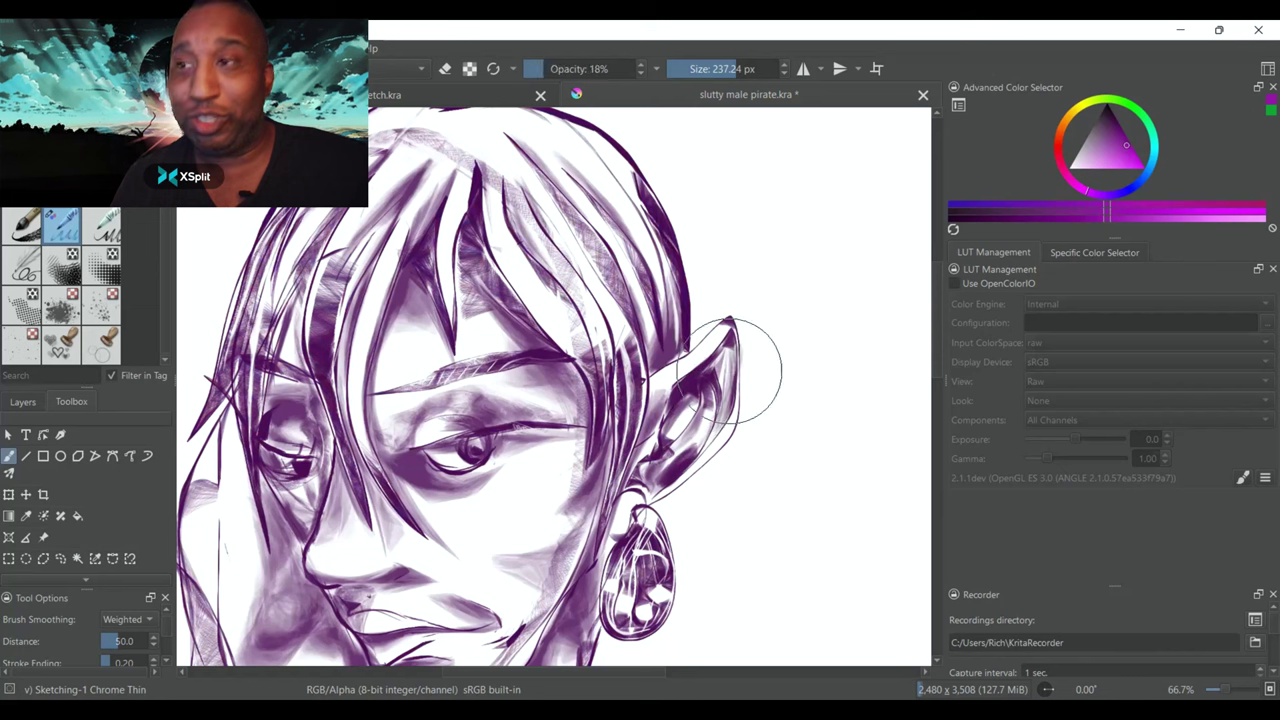
Shade the neck and the folds of the raised arm's sleeve with a 180.83 px brush at 30% opacity
mouse_move(348, 572)
left_mouse_down()
mouse_move(364, 580)
mouse_move(383, 200)
left_mouse_up()
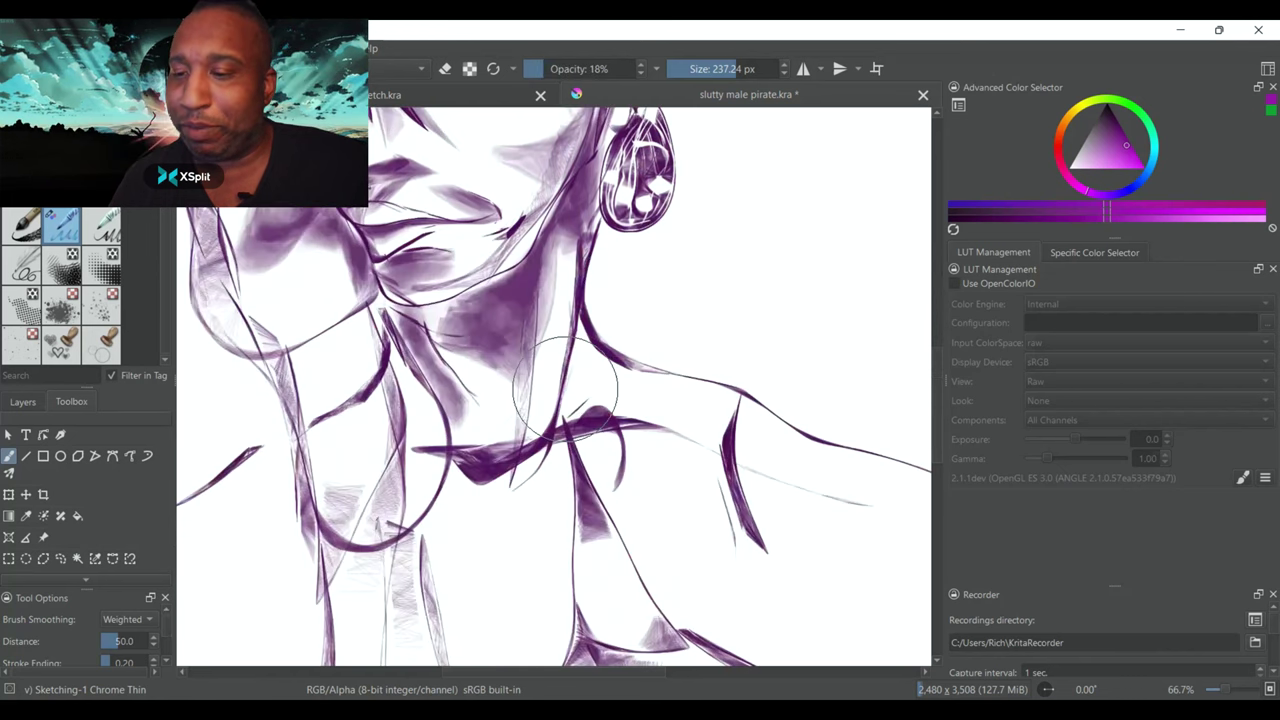
key("ctrl+minus")
key("ctrl+minus")
mouse_move(420, 520)
left_mouse_down()
mouse_move(353, 579)
mouse_move(410, 505)
left_mouse_up()
left_click(743, 68)
left_click_drag(746, 68, 729, 68)
left_click(557, 68)
mouse_move(420, 470)
left_mouse_down()
mouse_move(346, 537)
mouse_move(354, 471)
mouse_move(420, 425)
left_mouse_up()
mouse_move(435, 560)
left_mouse_down()
mouse_move(416, 600)
mouse_move(318, 654)
mouse_move(387, 582)
mouse_move(300, 645)
left_mouse_up()
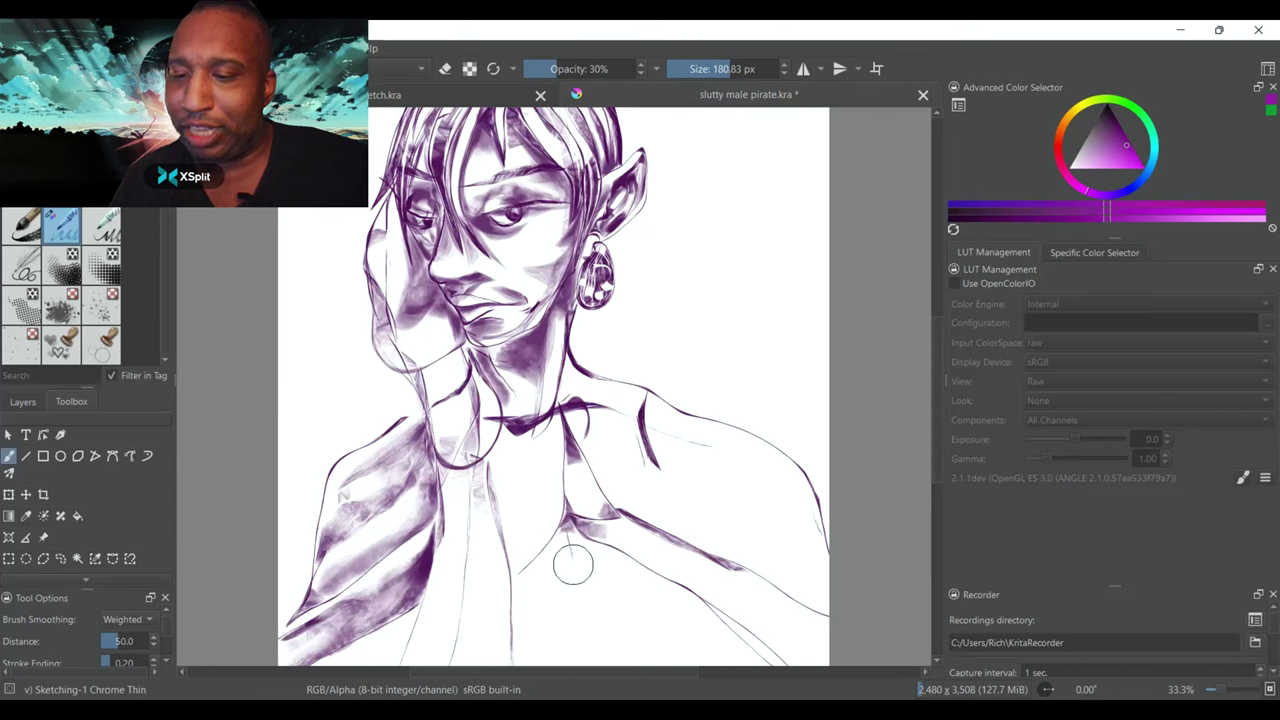
Draw dark coat folds beside the chest at 62% opacity, and shade the open collar and chest at 24%
mouse_move(935, 469)
left_mouse_down()
mouse_move(935, 511)
mouse_move(935, 434)
mouse_move(935, 464)
left_mouse_up()
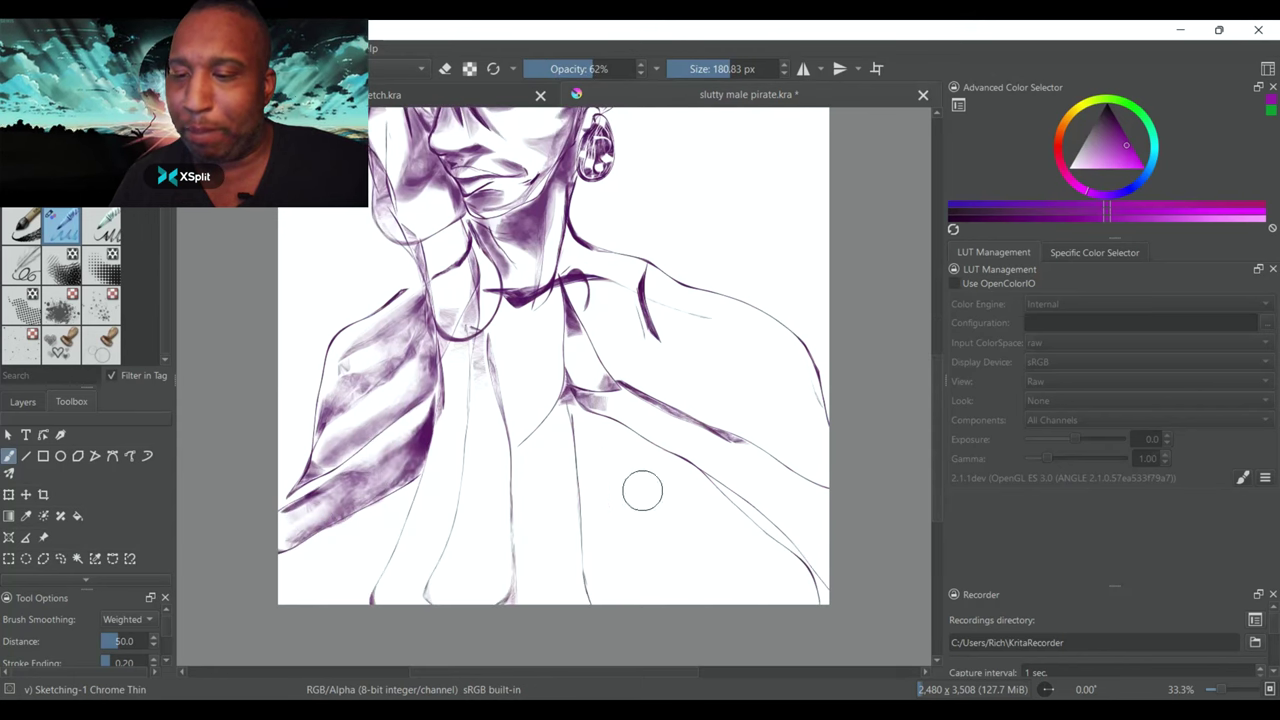
left_click_drag(740, 588, 668, 537)
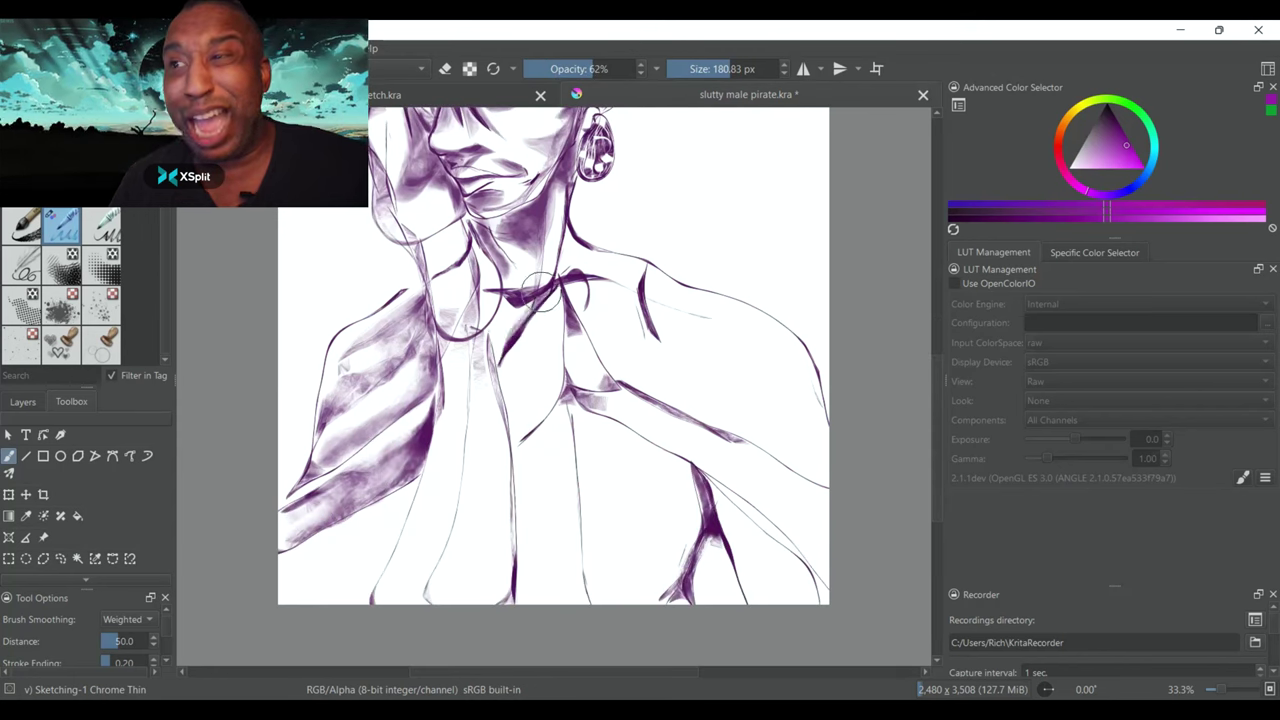
key("i")
key("i")
key("i")
key("i")
mouse_move(541, 291)
left_mouse_down()
mouse_move(574, 282)
mouse_move(562, 393)
mouse_move(594, 414)
left_mouse_up()
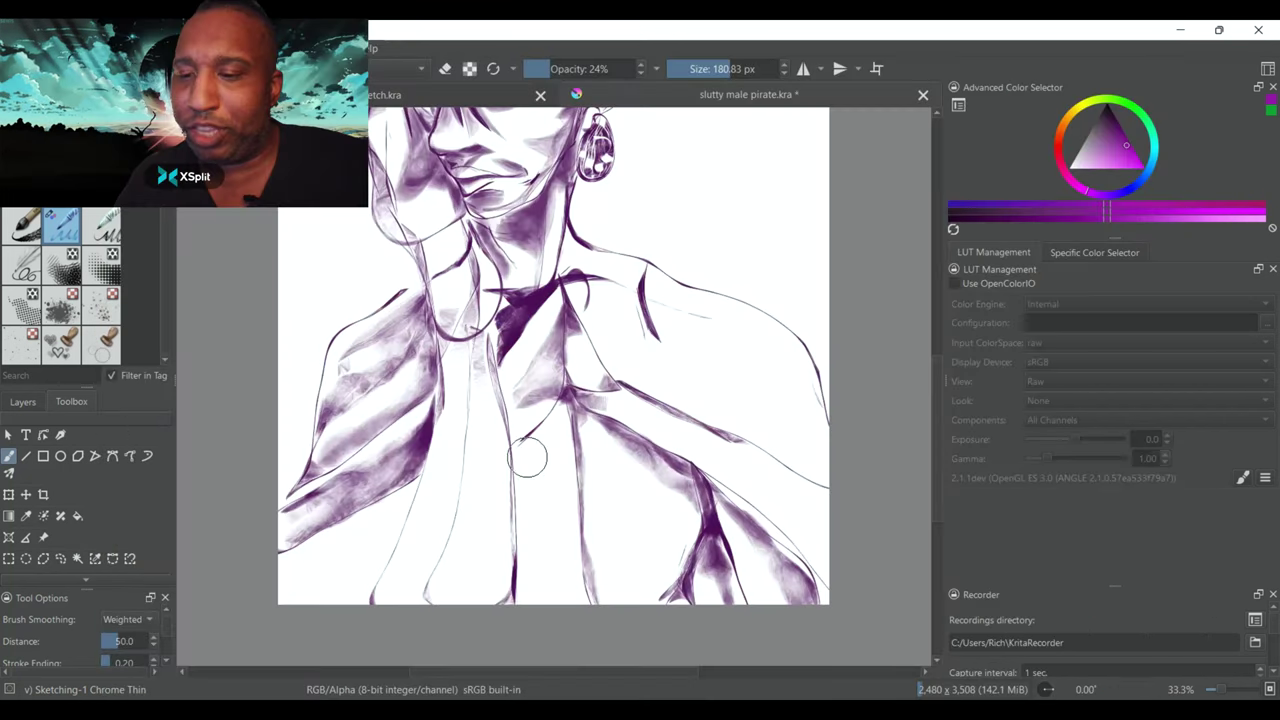
mouse_move(532, 412)
left_mouse_down()
mouse_move(514, 485)
mouse_move(524, 595)
mouse_move(567, 437)
mouse_move(620, 496)
mouse_move(582, 528)
mouse_move(526, 515)
left_mouse_up()
Shade the lower folds of the raised arm's sleeve, the chest and the opposite shoulder at 23% opacity
key("ctrl+minus")
key("ctrl+minus")
key("ctrl+minus")
key("ctrl+minus")
key("ctrl+plus")
key("ctrl+plus")
key("ctrl+plus")
key("ctrl+plus")
left_click_drag(410, 492, 370, 585)
left_click_drag(325, 560, 327, 529)
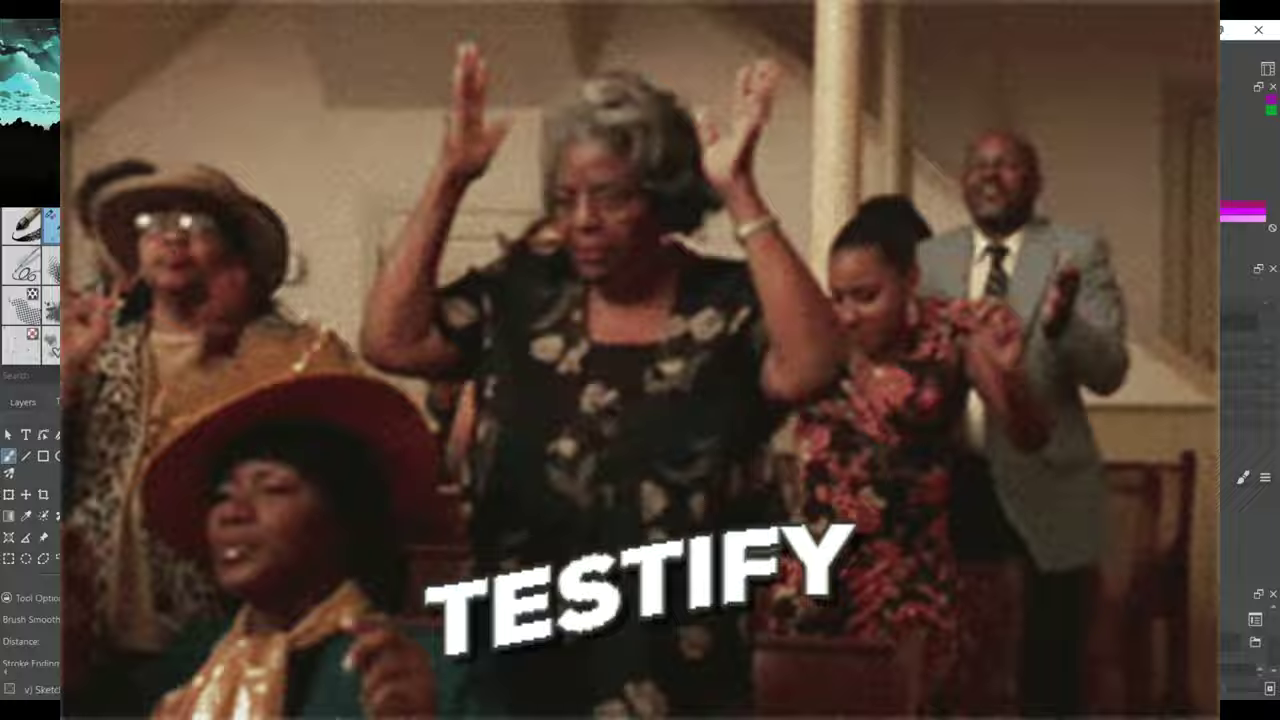
left_click_drag(362, 509, 380, 588)
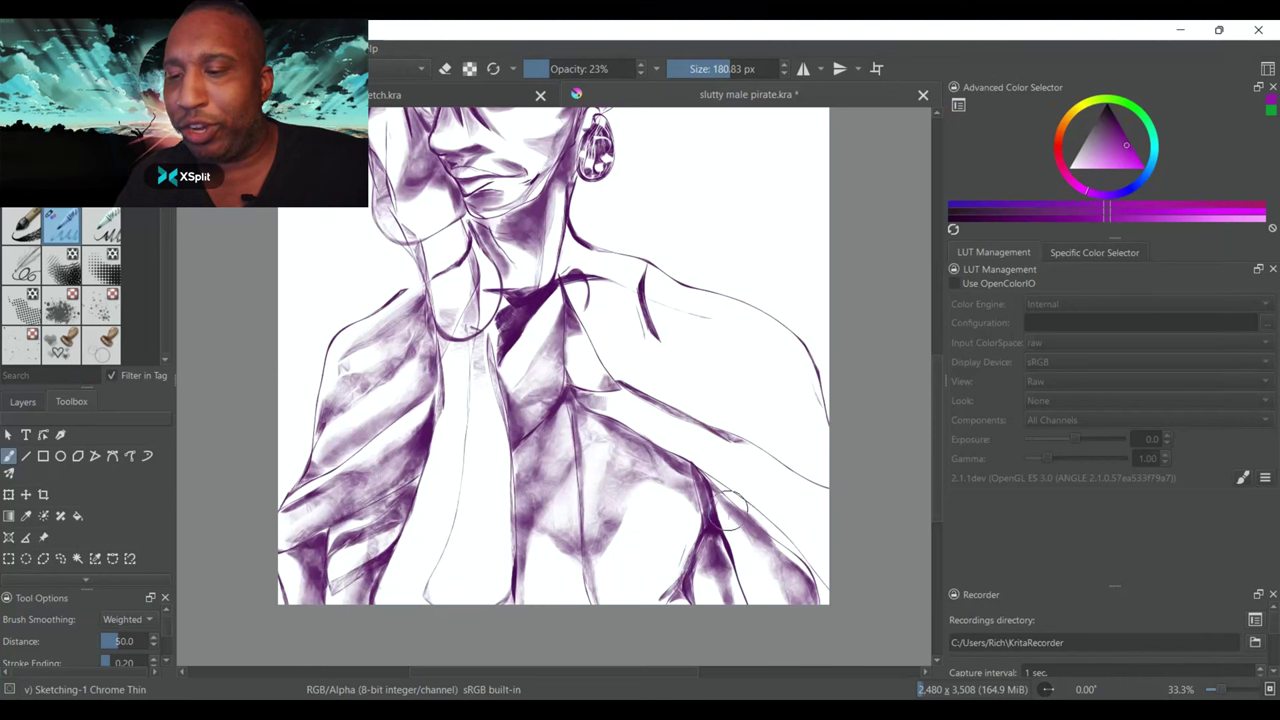
mouse_move(627, 367)
left_mouse_down()
mouse_move(675, 408)
mouse_move(802, 475)
mouse_move(739, 396)
mouse_move(574, 290)
mouse_move(676, 346)
mouse_move(803, 383)
mouse_move(635, 295)
mouse_move(606, 316)
left_mouse_up()
left_click_drag(562, 410, 515, 460)
Draw raised collar flaps on both sides of the pirate's neck, shade them at 24% opacity, and save
left_click(603, 68)
mouse_move(562, 276)
left_mouse_down()
mouse_move(640, 240)
mouse_move(574, 218)
left_mouse_up()
mouse_move(400, 288)
left_mouse_down()
mouse_move(316, 236)
mouse_move(392, 244)
left_mouse_up()
left_click(536, 68)
left_click(550, 68)
left_click_drag(625, 205, 582, 242)
left_click_drag(405, 272, 350, 236)
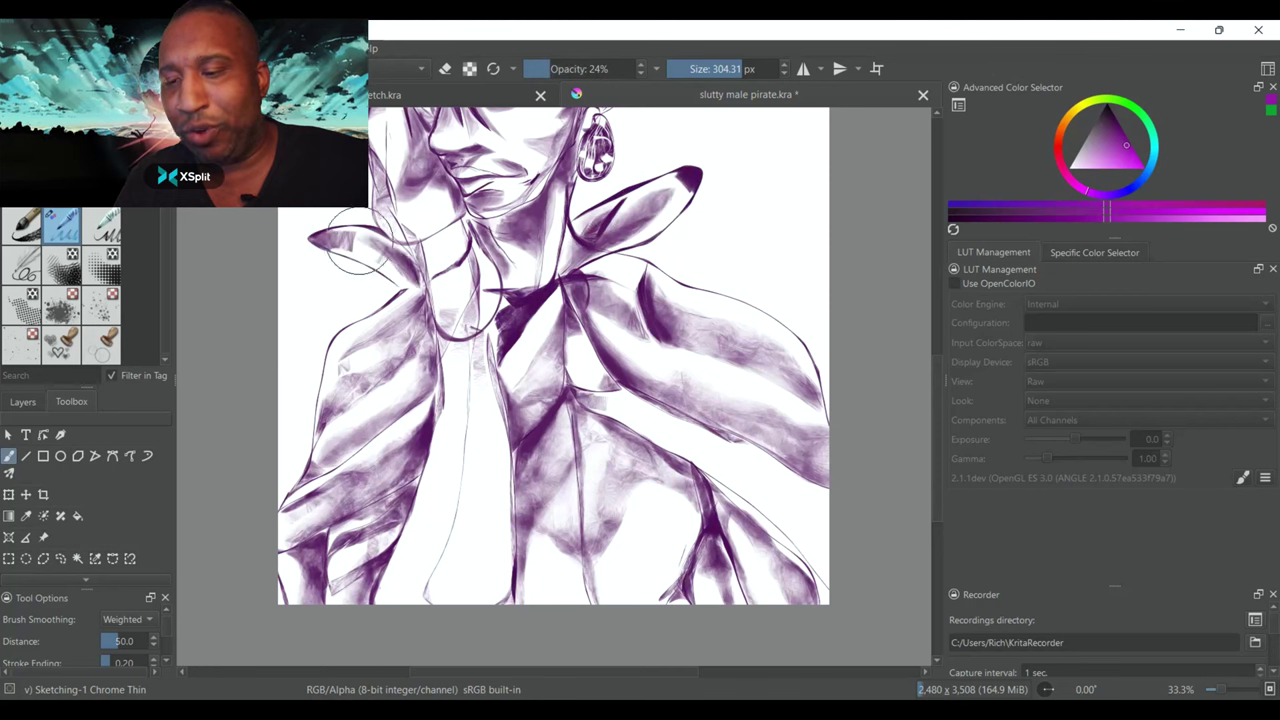
mouse_move(798, 556)
left_mouse_down()
mouse_move(666, 443)
mouse_move(809, 575)
mouse_move(787, 519)
mouse_move(640, 430)
left_mouse_up()
key("ctrl+s")
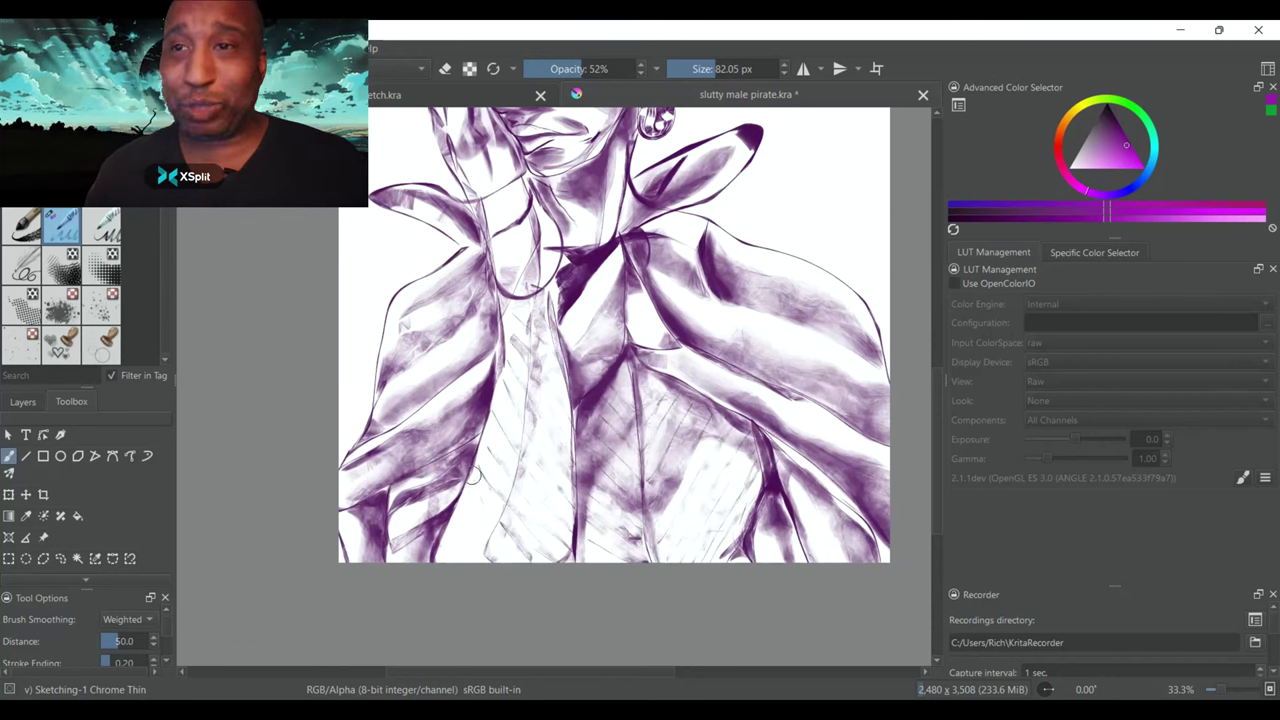
Block in the heads and shoulders of three characters in red on the blank orc, wizard and halfling page
scroll(475, 478, "down", 5)
scroll(475, 478, "up", 2)
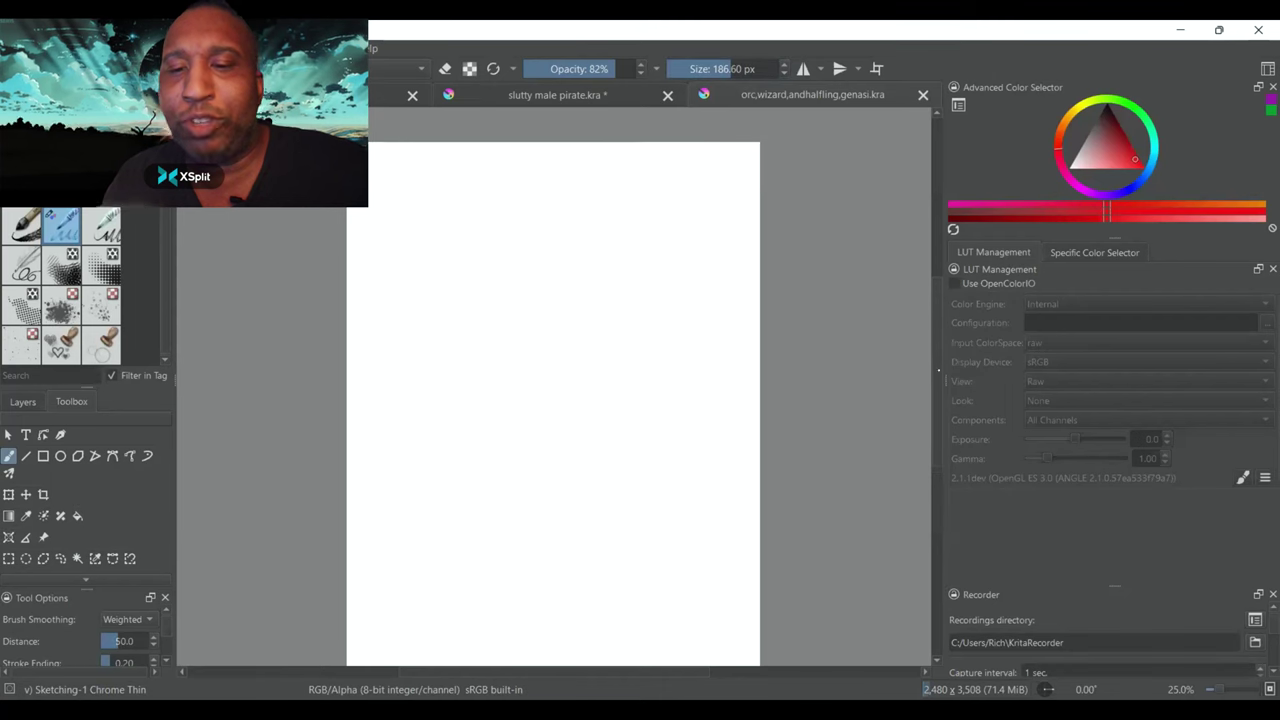
left_click_drag(391, 292, 372, 384)
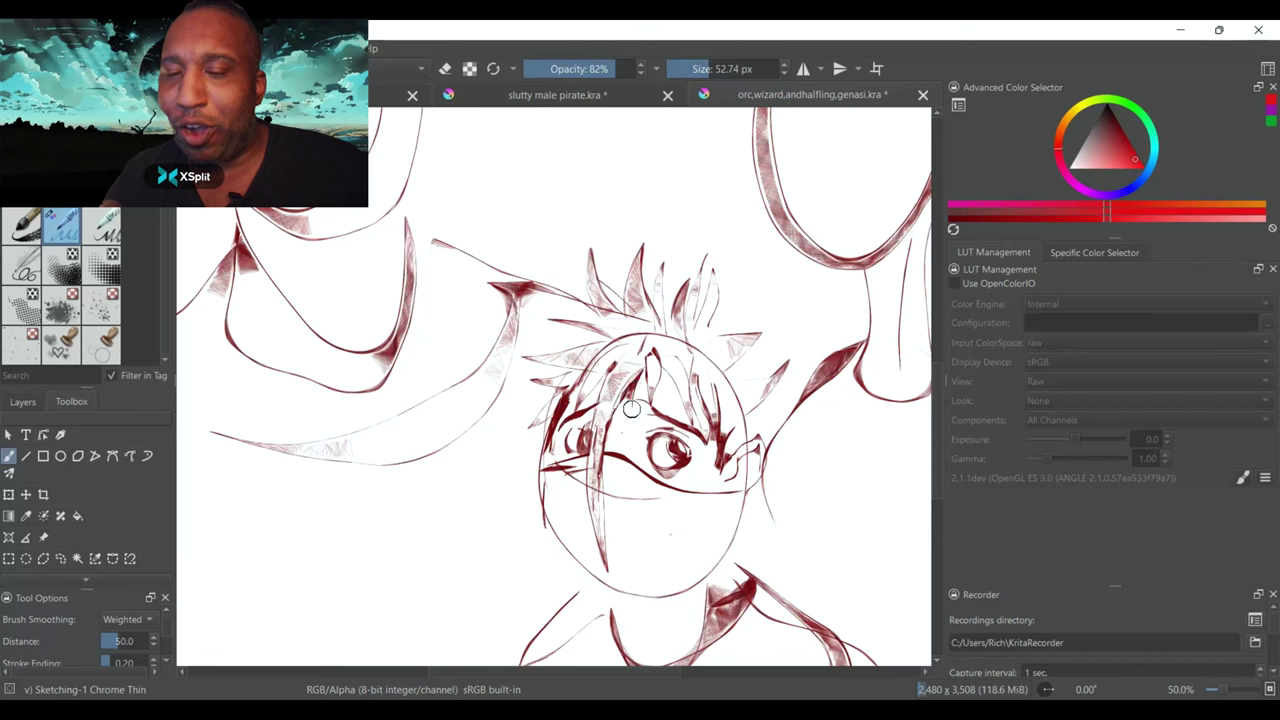
Draw the small spiky-haired figure's nose bump and face-mask wrappings, enlarging the brush to 192.49 px at 82% opacity
key("ctrl+plus")
left_click_drag(636, 425, 640, 442)
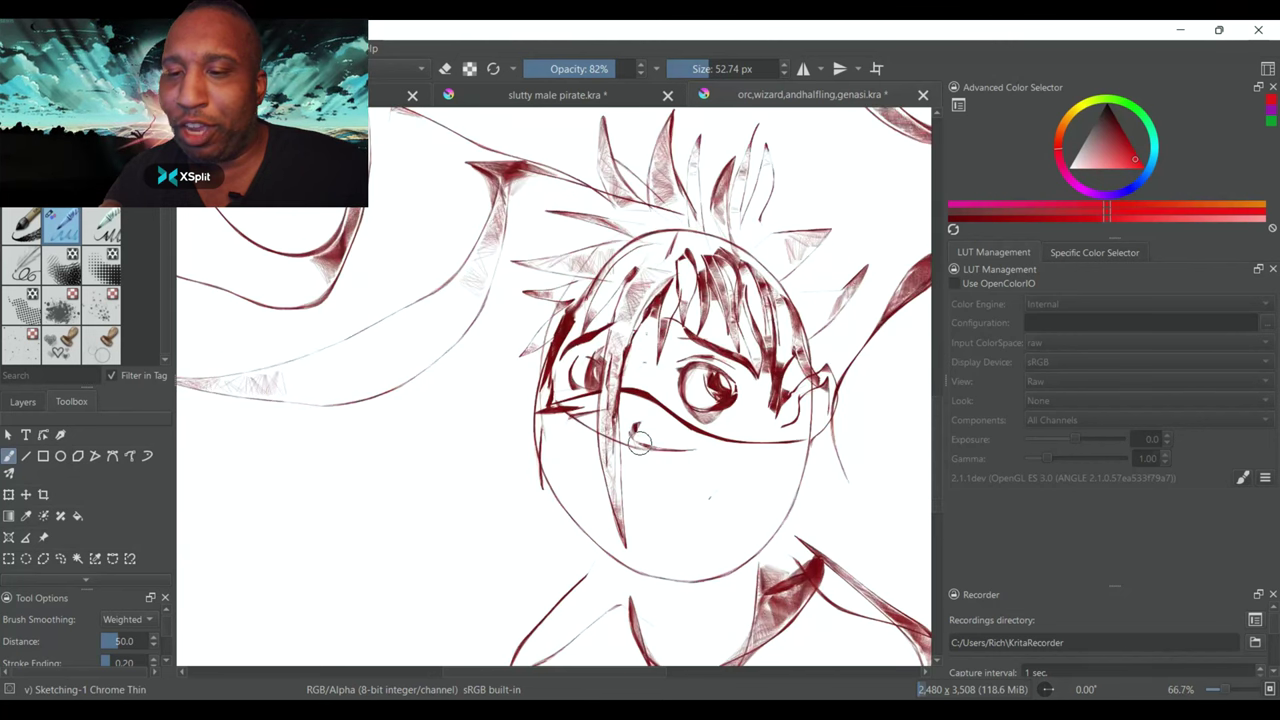
left_click_drag(563, 450, 570, 498)
left_click_drag(570, 500, 663, 500, "shift")
left_click_drag(590, 520, 740, 548)
left_click_drag(640, 520, 778, 512)
left_click_drag(660, 485, 775, 470)
left_click_drag(680, 462, 800, 450)
left_click_drag(620, 400, 622, 500)
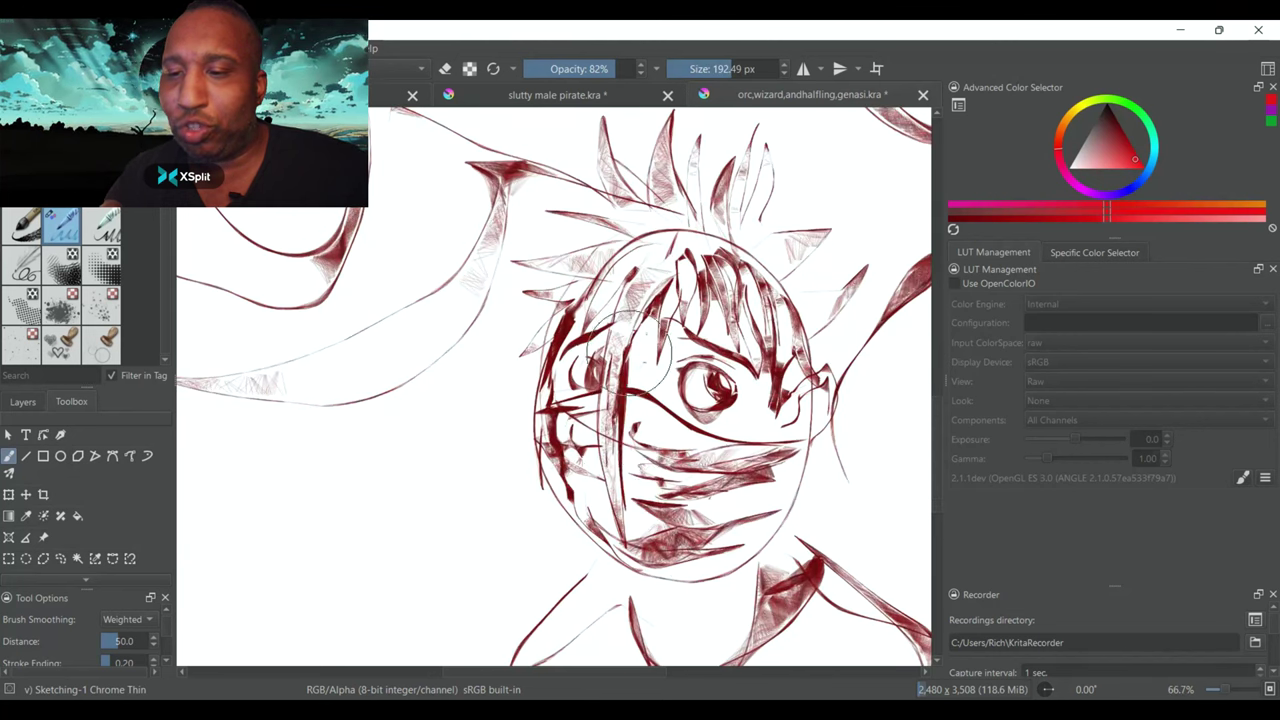
Draw the masked figure's ear, sword hilt, scarf and shoulders with a 134.15 px brush, and erase overlapping guidelines
key("minus")
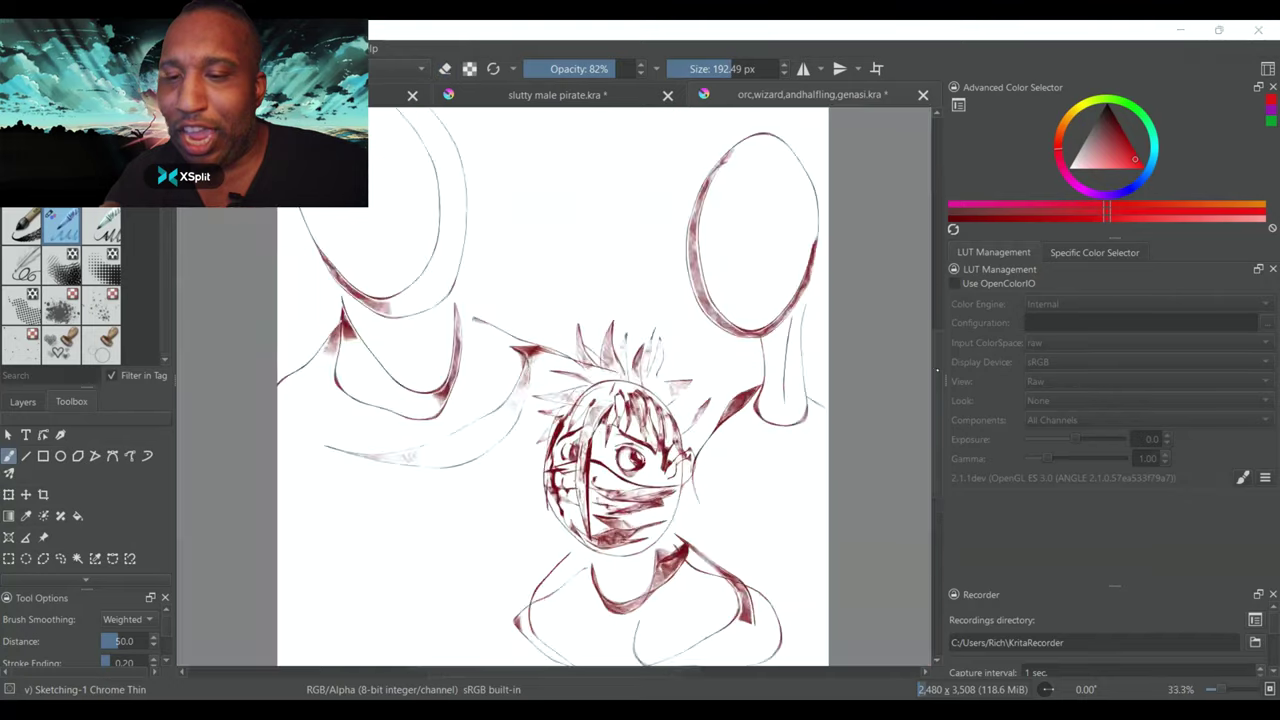
key("e")
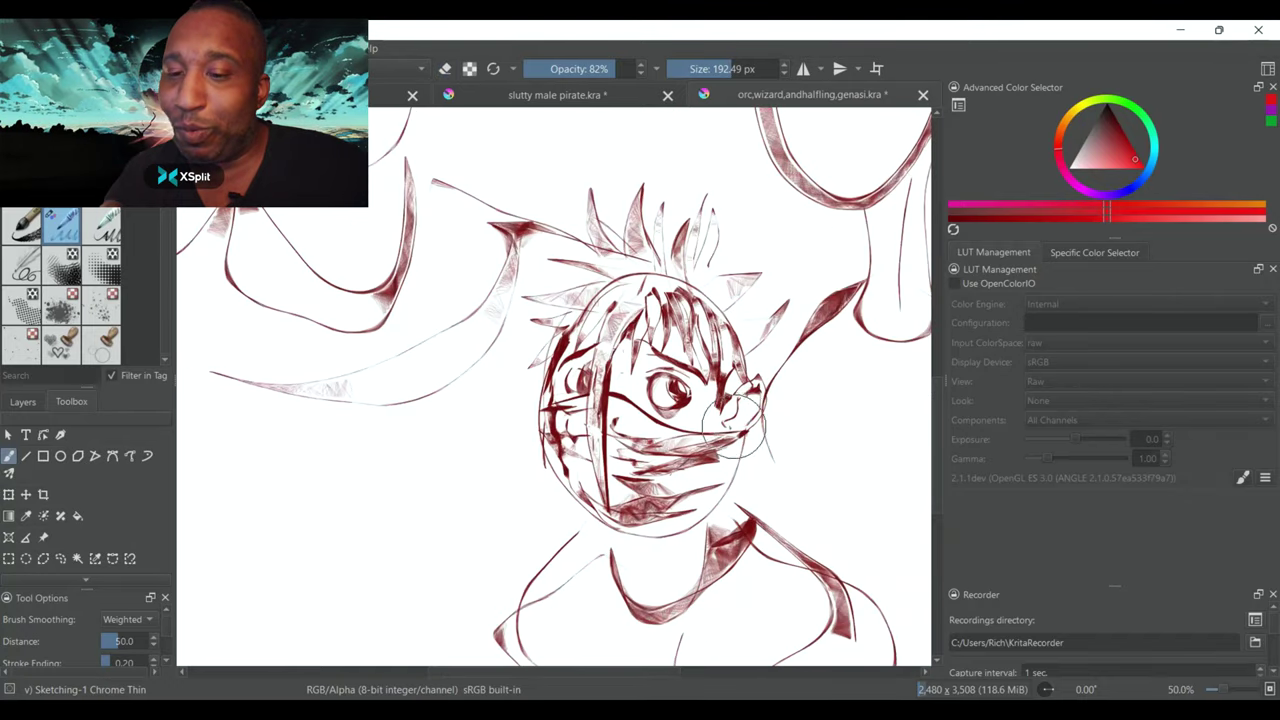
scroll(574, 379, "up", 3)
scroll(574, 379, "down", 4)
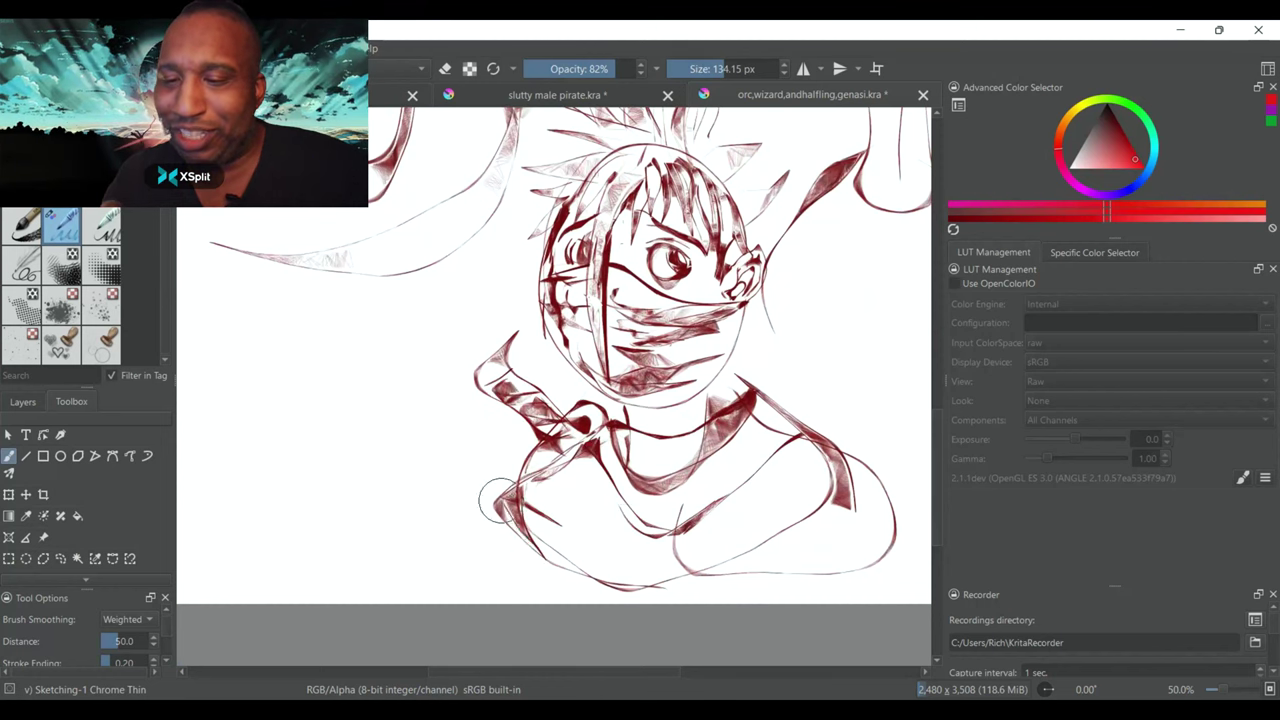
mouse_move(499, 500)
left_mouse_down()
mouse_move(779, 588)
mouse_move(811, 430)
left_mouse_up()
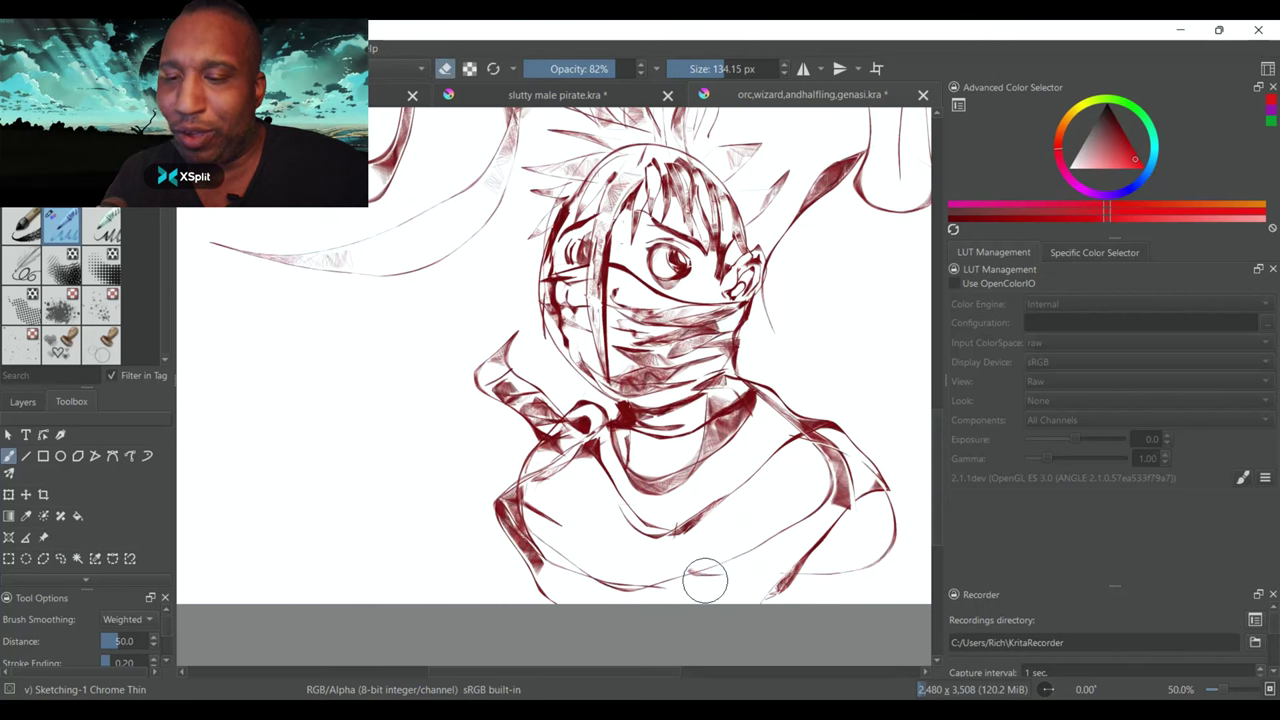
scroll(810, 578, "up", 3)
scroll(810, 578, "down", 3)
key("e")
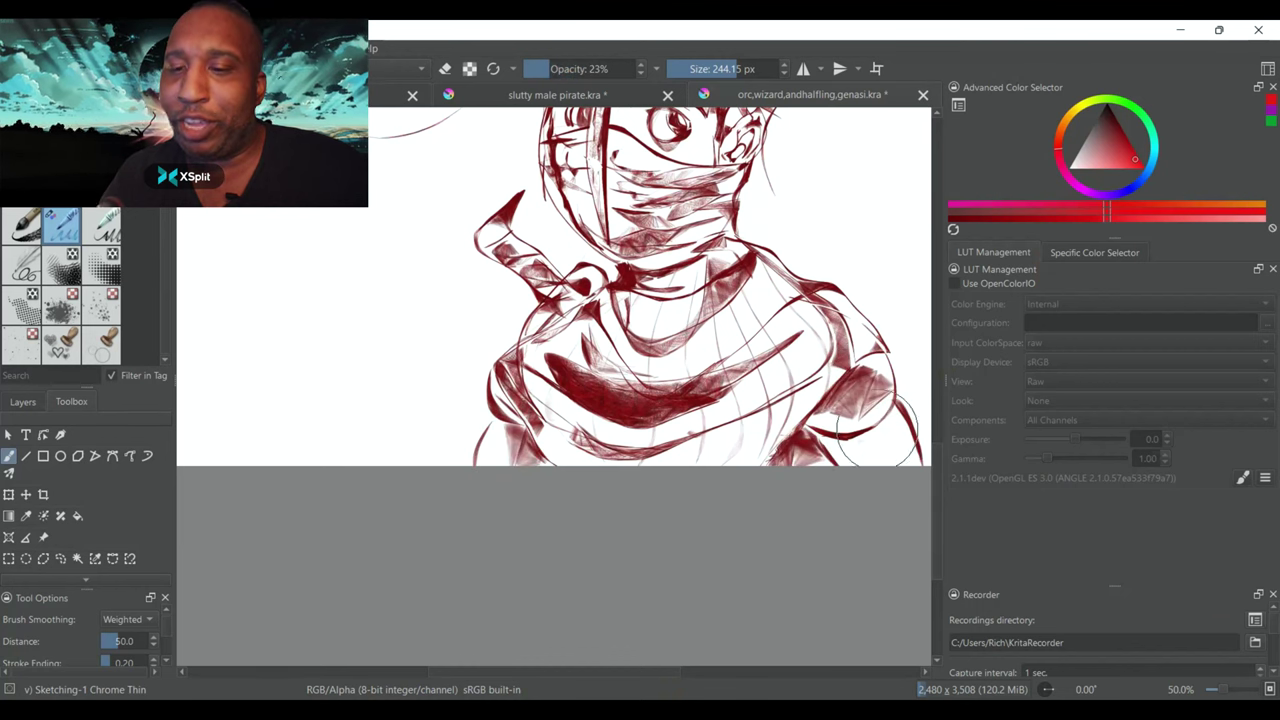
Shade the masked figure's scarf, neck and spiky hair with a 244.15 px brush, raising the opacity to 32%
mouse_move(880, 430)
left_mouse_down()
mouse_move(826, 390)
mouse_move(700, 425)
mouse_move(578, 420)
left_mouse_up()
left_click(558, 64)
mouse_move(663, 285)
left_mouse_down()
mouse_move(645, 370)
mouse_move(610, 295)
left_mouse_up()
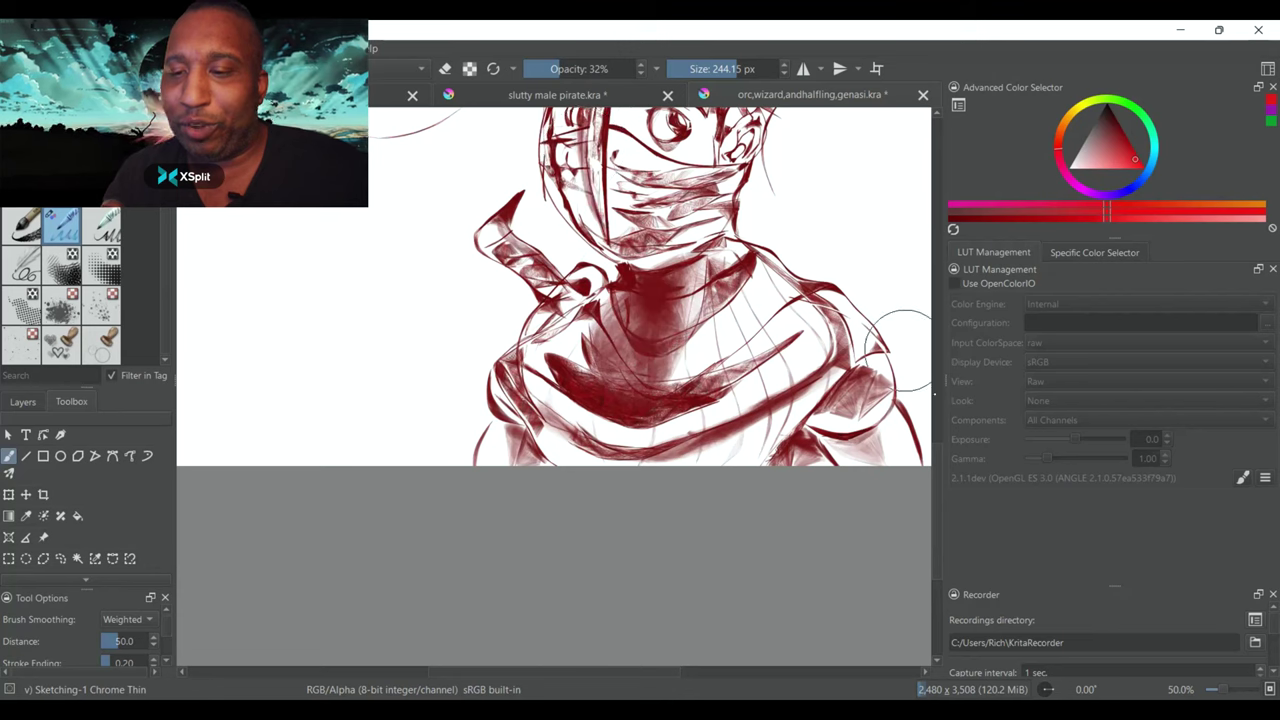
scroll(900, 350, "up", 3)
left_click_drag(680, 250, 740, 320)
left_click_drag(610, 220, 560, 290)
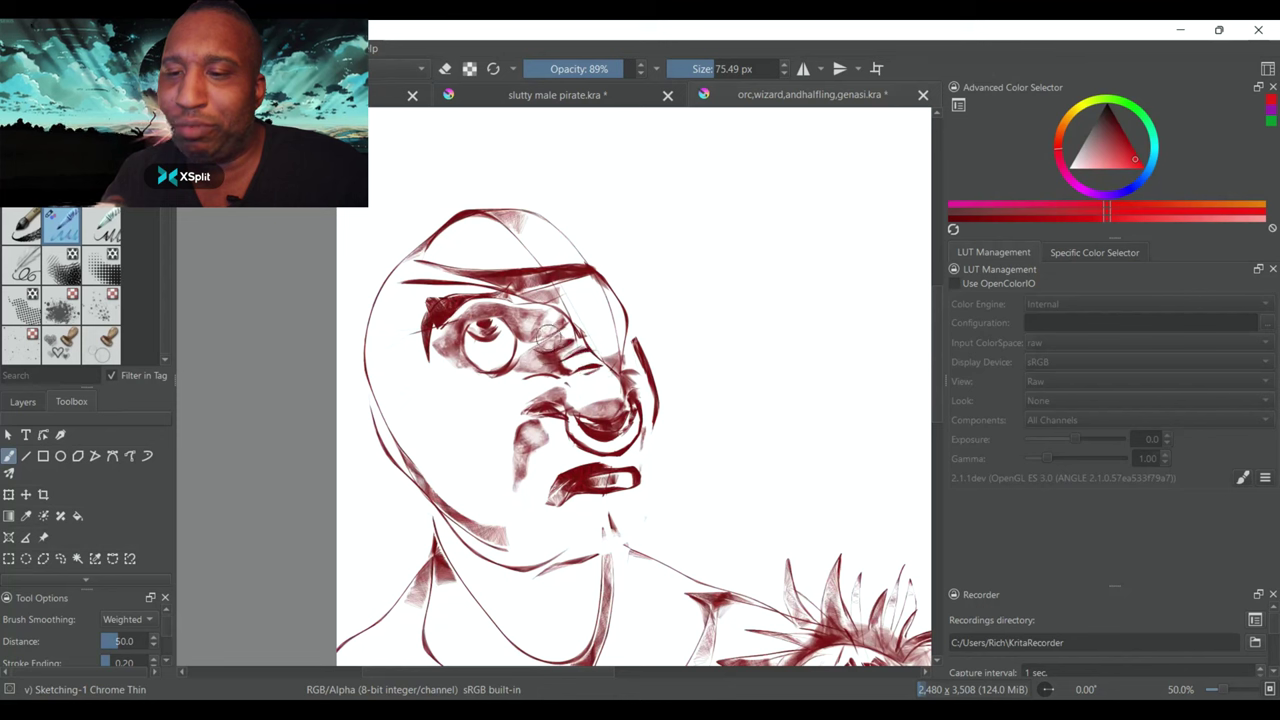
Draw the orc's mouth and protruding tusk with a 75.49 px brush at 89% opacity
key("ctrl+plus")
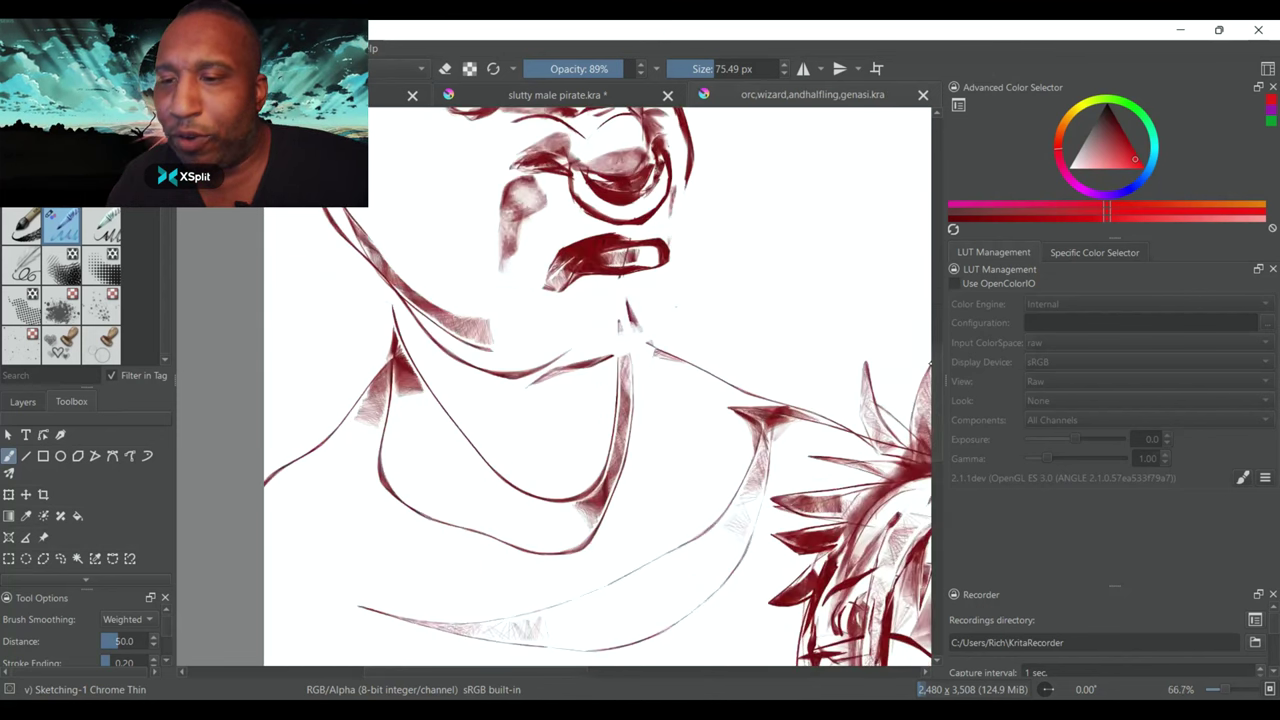
scroll(554, 386, "up", 2)
left_click_drag(591, 386, 656, 381)
mouse_move(683, 379)
left_mouse_down()
mouse_move(650, 450)
mouse_move(688, 385)
left_mouse_up()
Switch to the male pirate drawing and close it
left_click(598, 94)
left_click(667, 95)
left_click(686, 430)
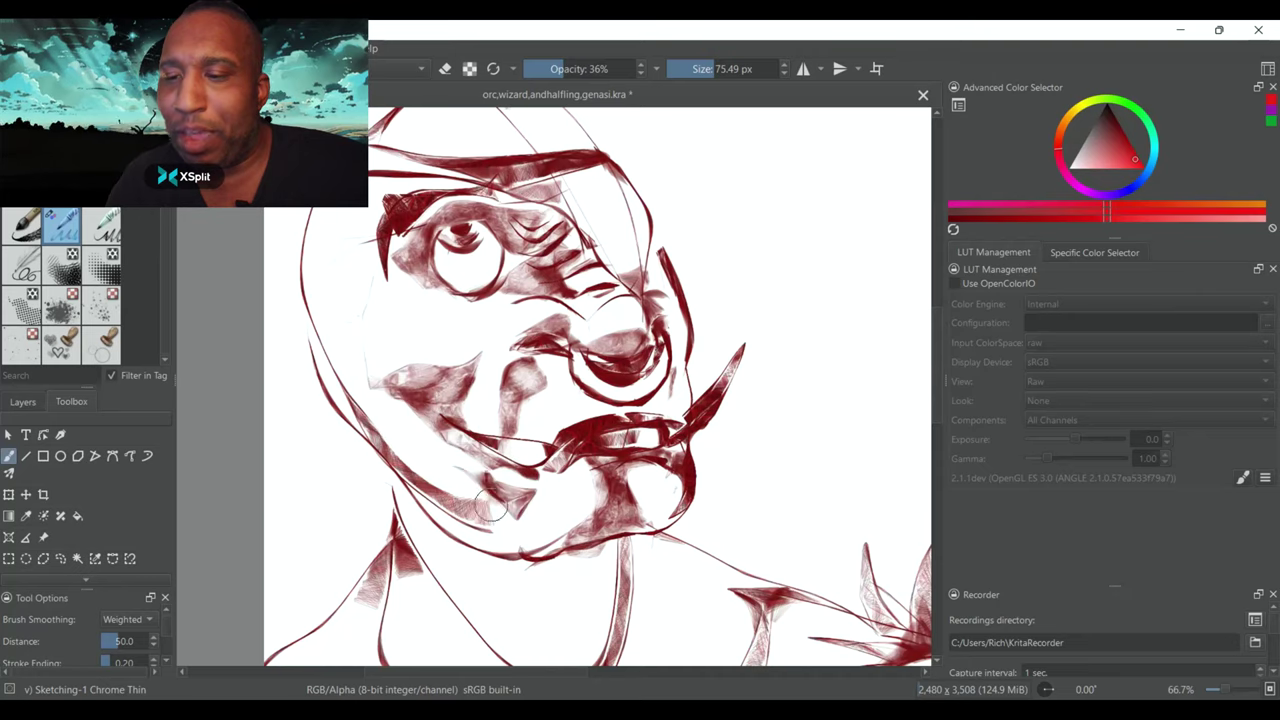
Shade the orc's cheek, and outline his arm and chest with a 244.15 px brush at 76% opacity
left_click_drag(371, 341, 465, 319)
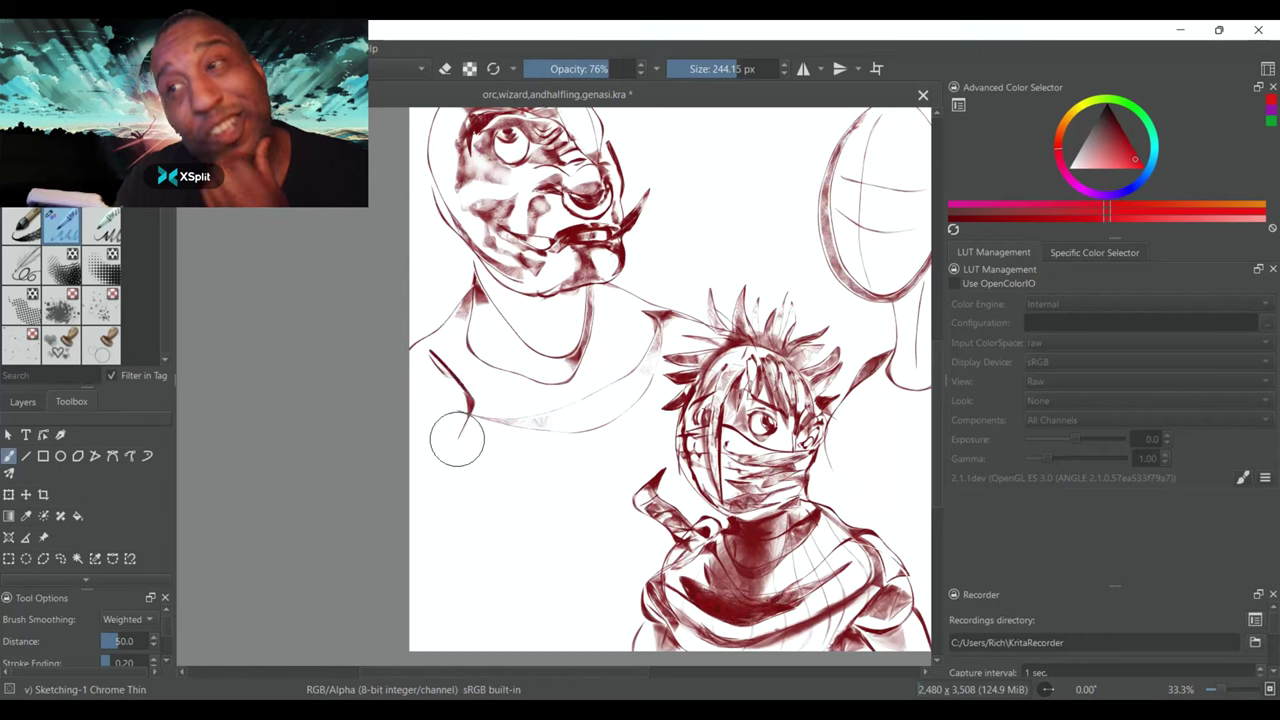
left_click_drag(466, 415, 415, 534)
left_click_drag(434, 340, 625, 450)
left_click_drag(625, 460, 497, 514)
Lower the brush opacity to 46% and shade the orc's chest, upper arm, shoulder and neck
key("i")
key("i")
key("i")
mouse_move(485, 400)
left_mouse_down()
mouse_move(470, 500)
mouse_move(560, 465)
left_mouse_up()
left_click_drag(450, 490, 420, 348)
mouse_move(483, 540)
left_mouse_down()
mouse_move(588, 526)
mouse_move(541, 519)
mouse_move(638, 418)
left_mouse_up()
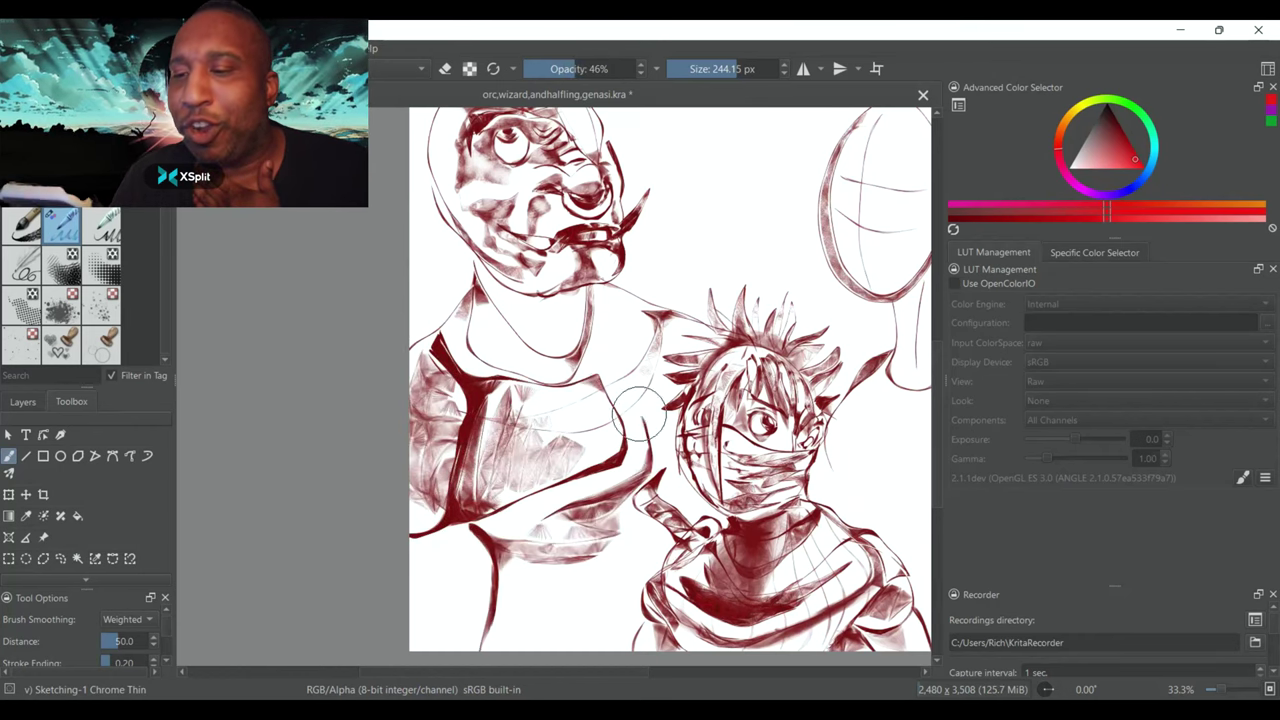
left_click_drag(640, 315, 605, 378)
left_click_drag(535, 330, 500, 280)
key("i")
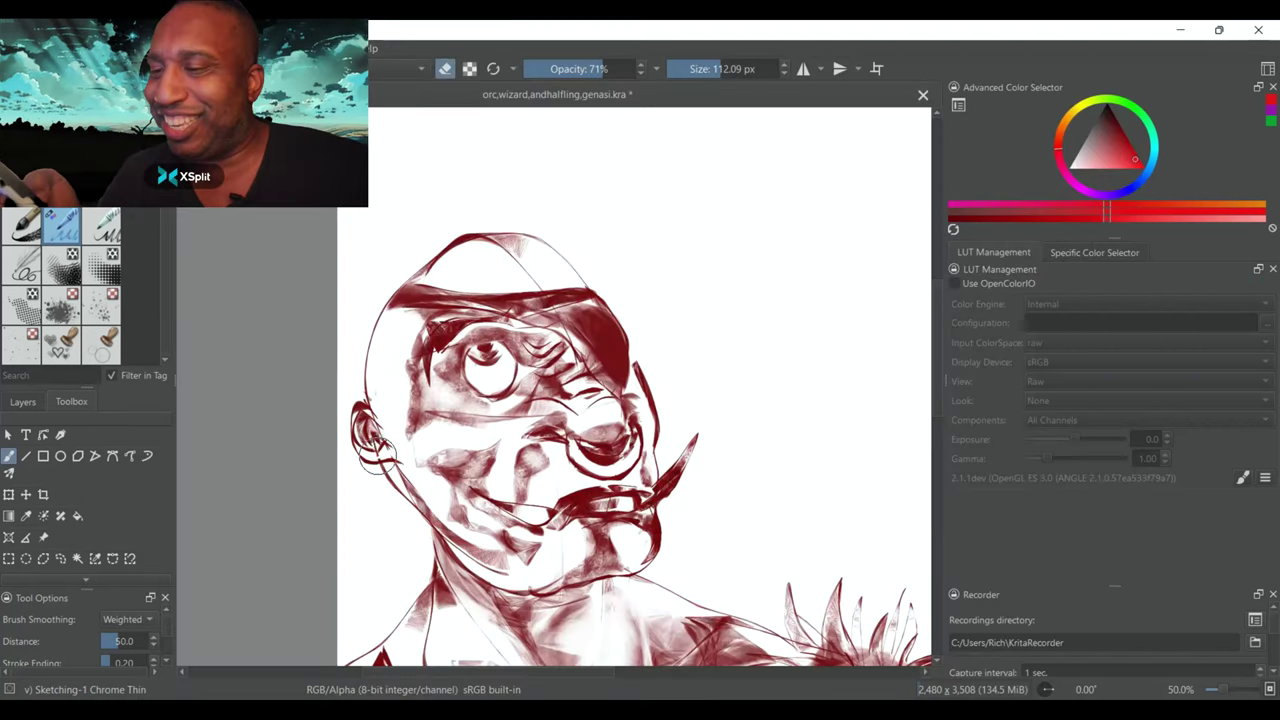
Turn off the eraser and shade the orc's torso beside the masked figure with a 312.46 px brush at 26% opacity
key("ctrl+minus")
key("ctrl+minus")
key("ctrl+minus")
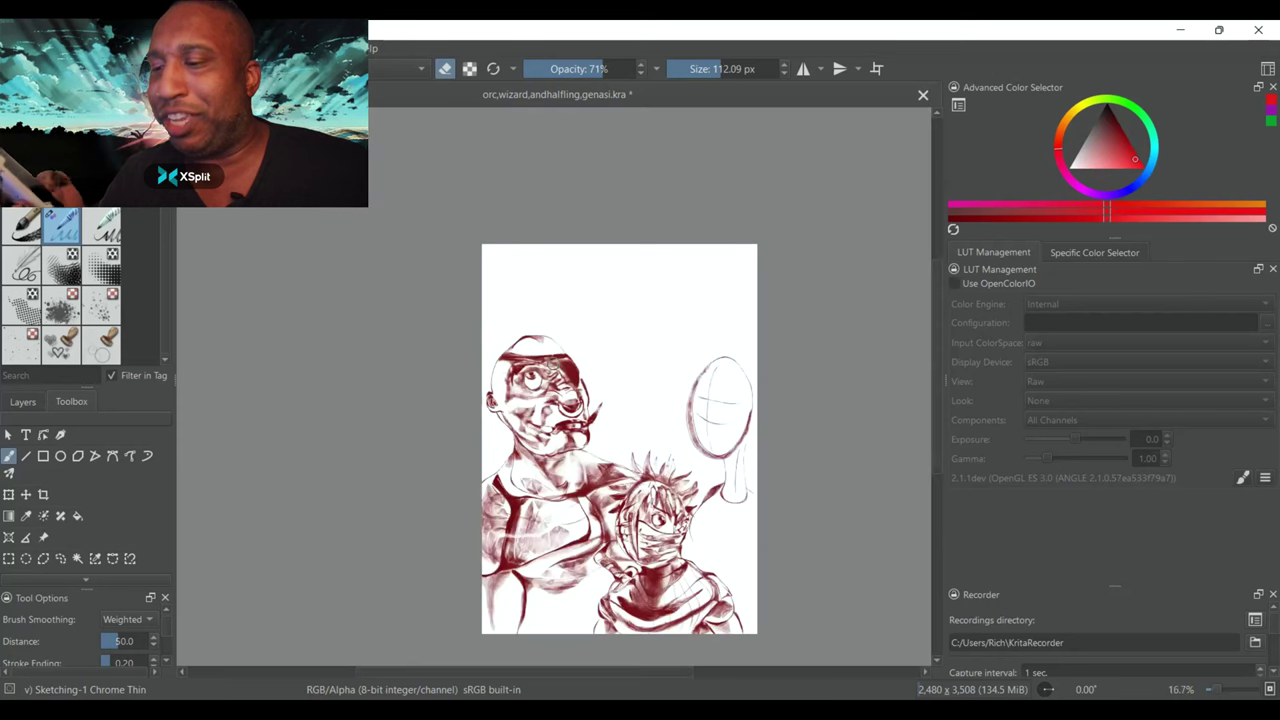
key("ctrl+plus")
key("ctrl+plus")
key("e")
scroll(554, 532, "down", 4)
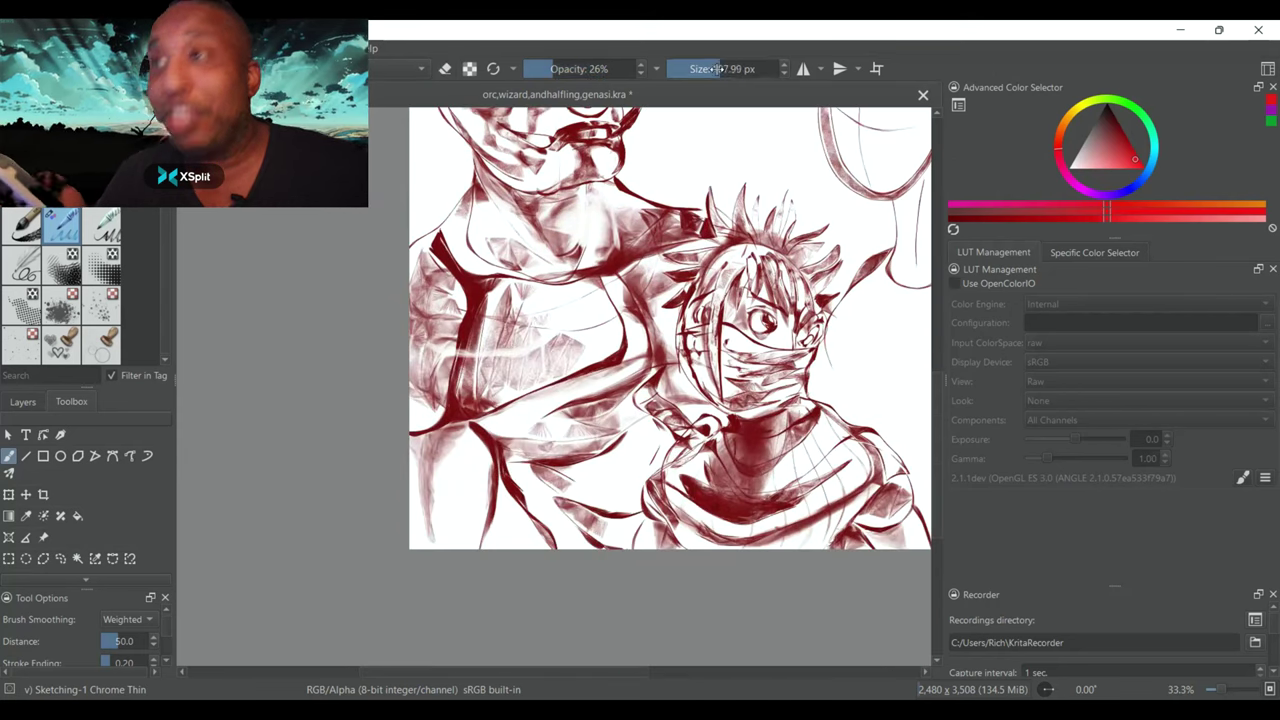
left_click_drag(660, 408, 708, 428)
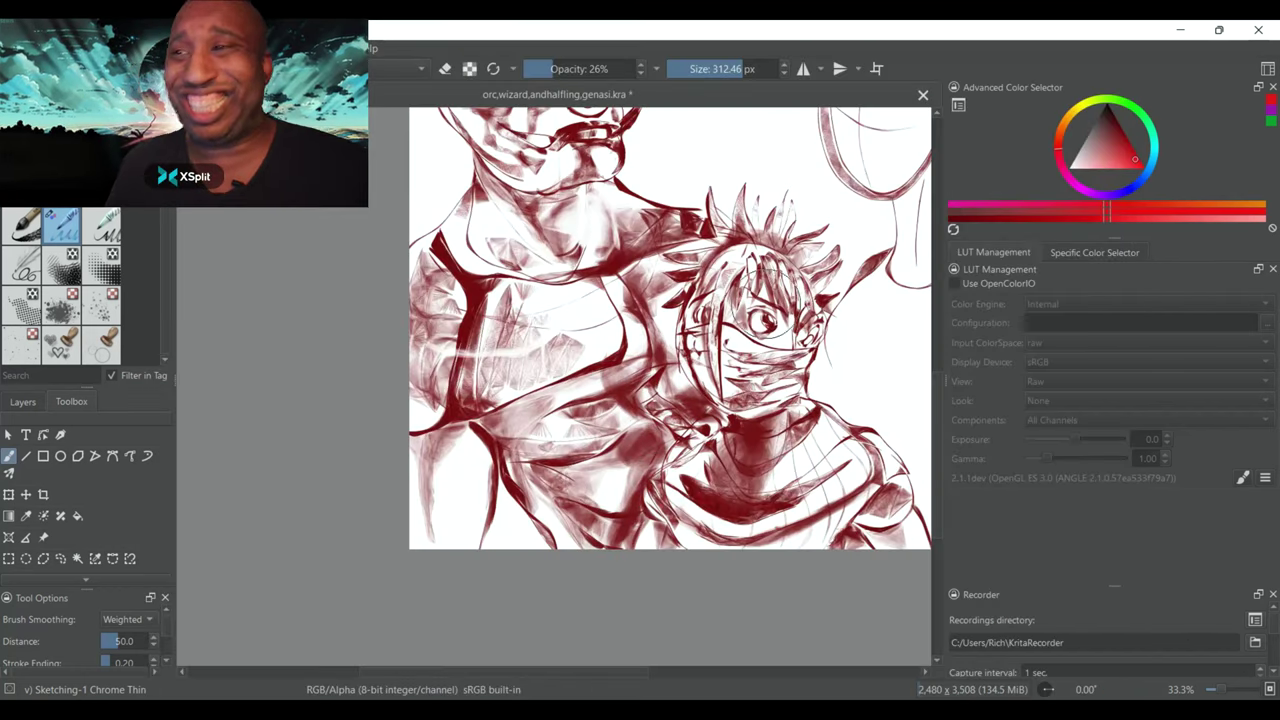
Darken the orc's torso beside the masked figure's head with a 312.46 px brush at 26% opacity
left_click_drag(673, 362, 676, 289)
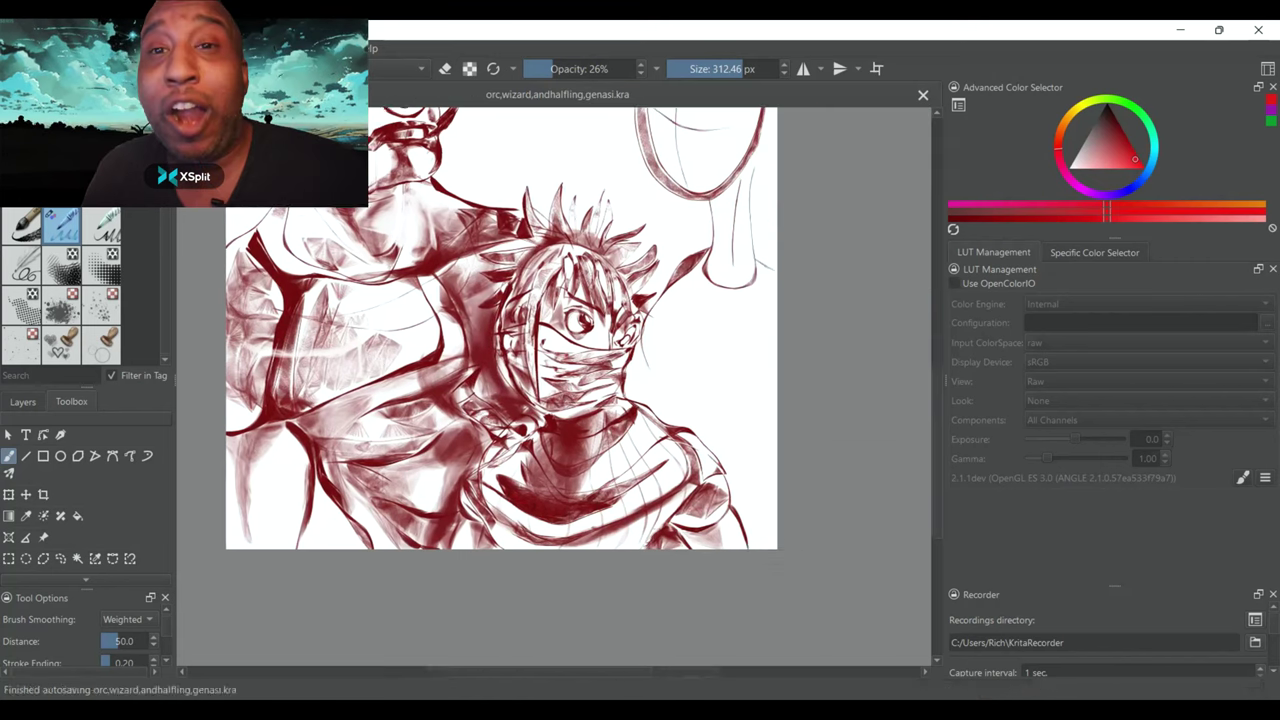
left_click_drag(486, 218, 486, 323)
key("ctrl+plus")
left_click_drag(554, 386, 394, 495)
scroll(936, 400, "up", 3)
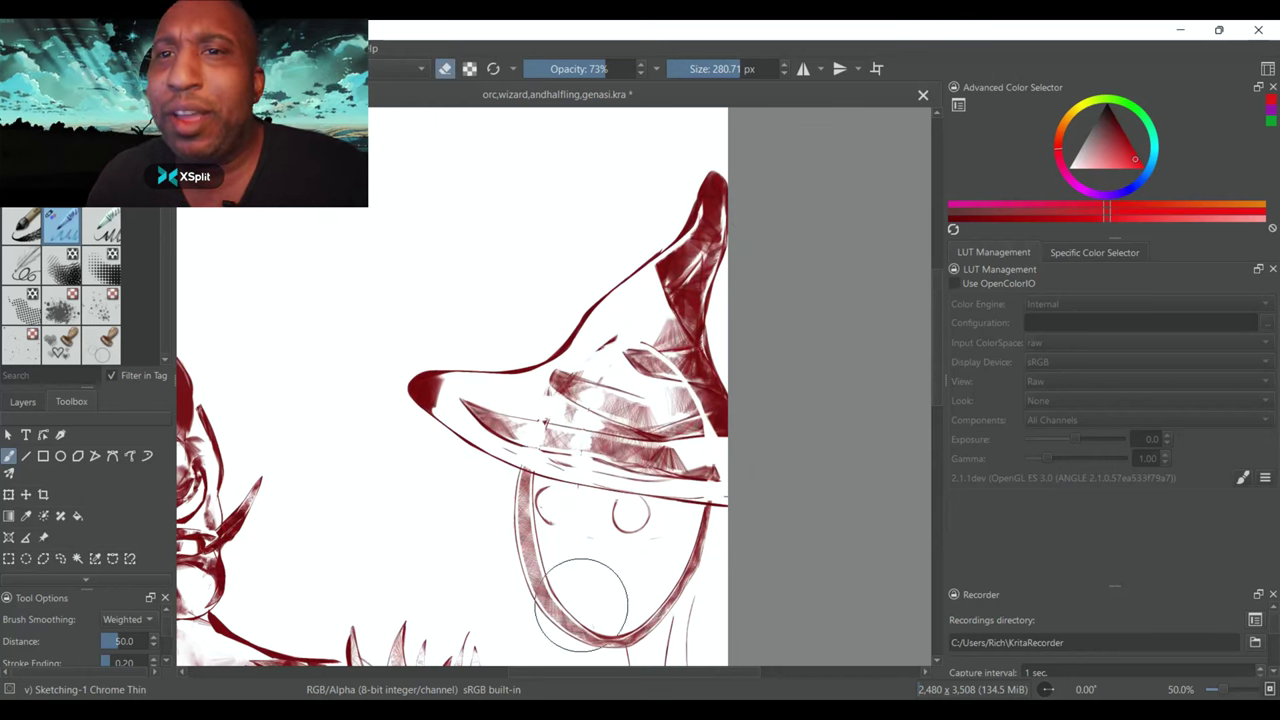
Save the drawing, and sketch the wizard's eyes, nose and lips with a 50.27 px brush at 73% opacity
key("ctrl+s")
scroll(577, 360, "down", 5)
scroll(576, 384, "up", 6)
key("e")
left_click(720, 68)
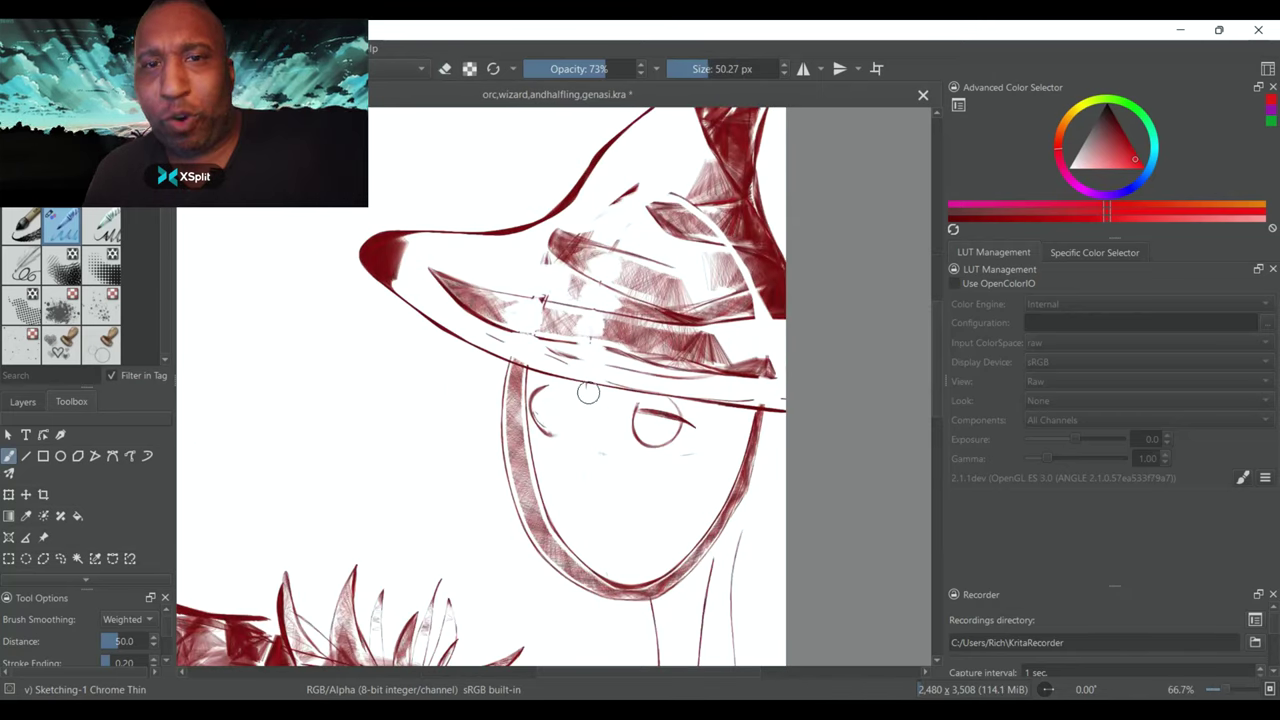
left_click_drag(570, 476, 594, 497)
left_click_drag(660, 418, 668, 430)
left_click_drag(560, 410, 572, 424)
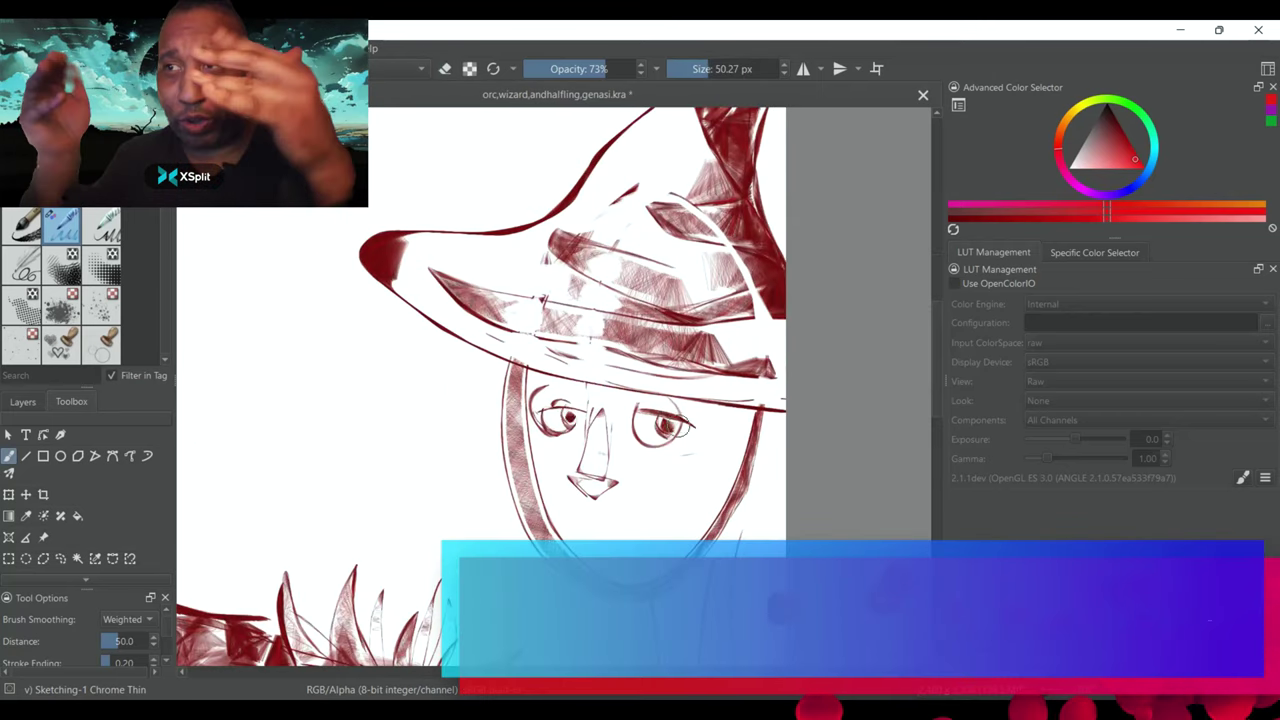
left_click_drag(578, 529, 620, 534)
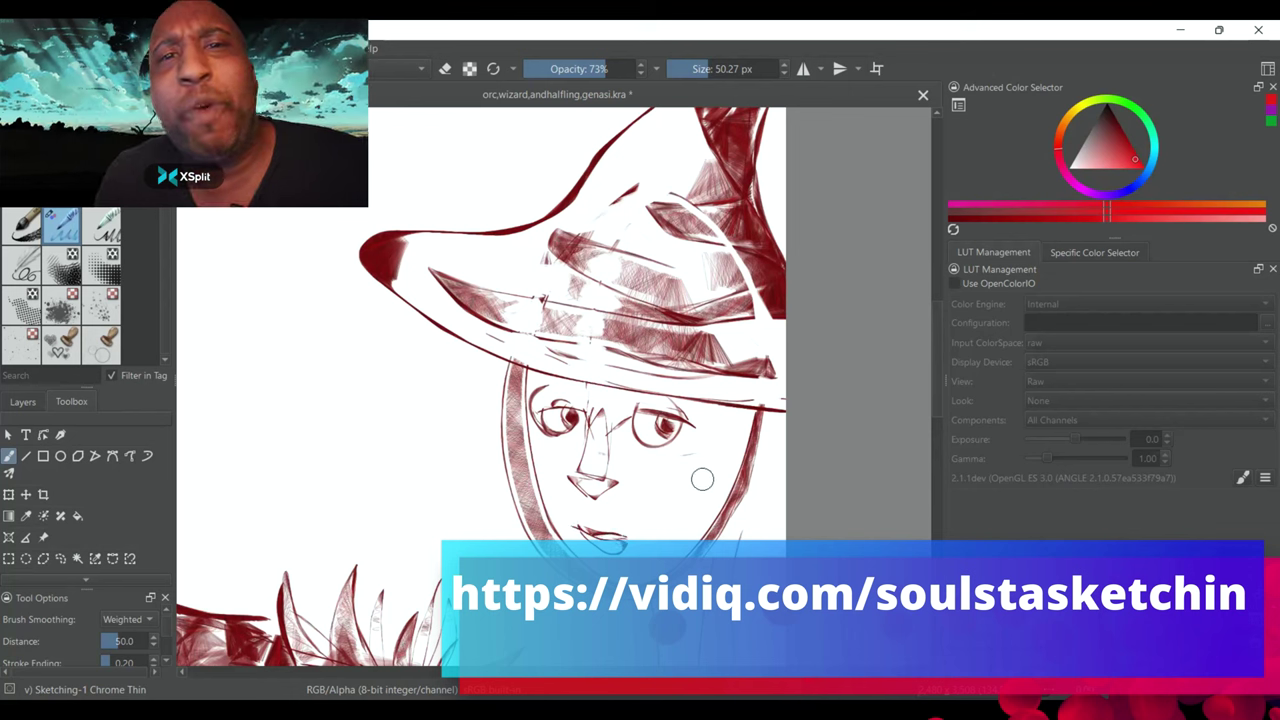
Draw wispy hair strands from under the wizard's hat brim, and switch to a 204.64 px eraser to clean up around them
left_click_drag(408, 429, 550, 388)
scroll(554, 392, "down", 1)
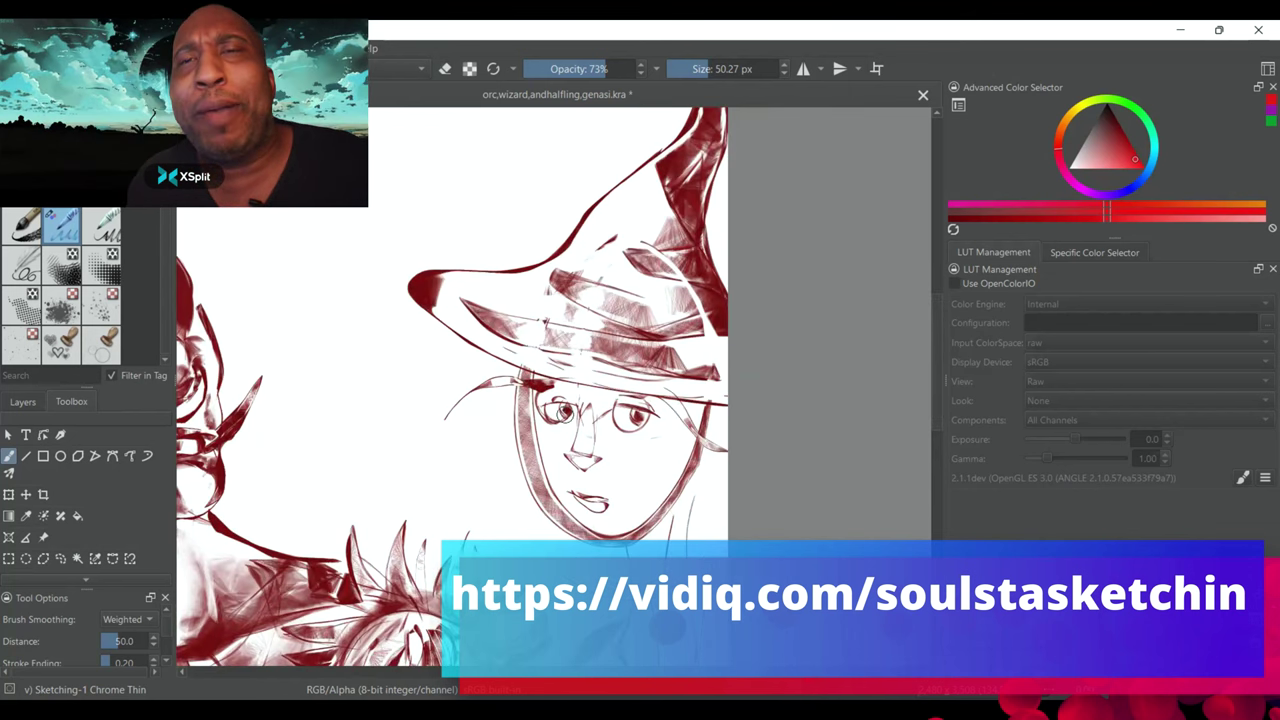
key("plus")
key("plus")
key("e")
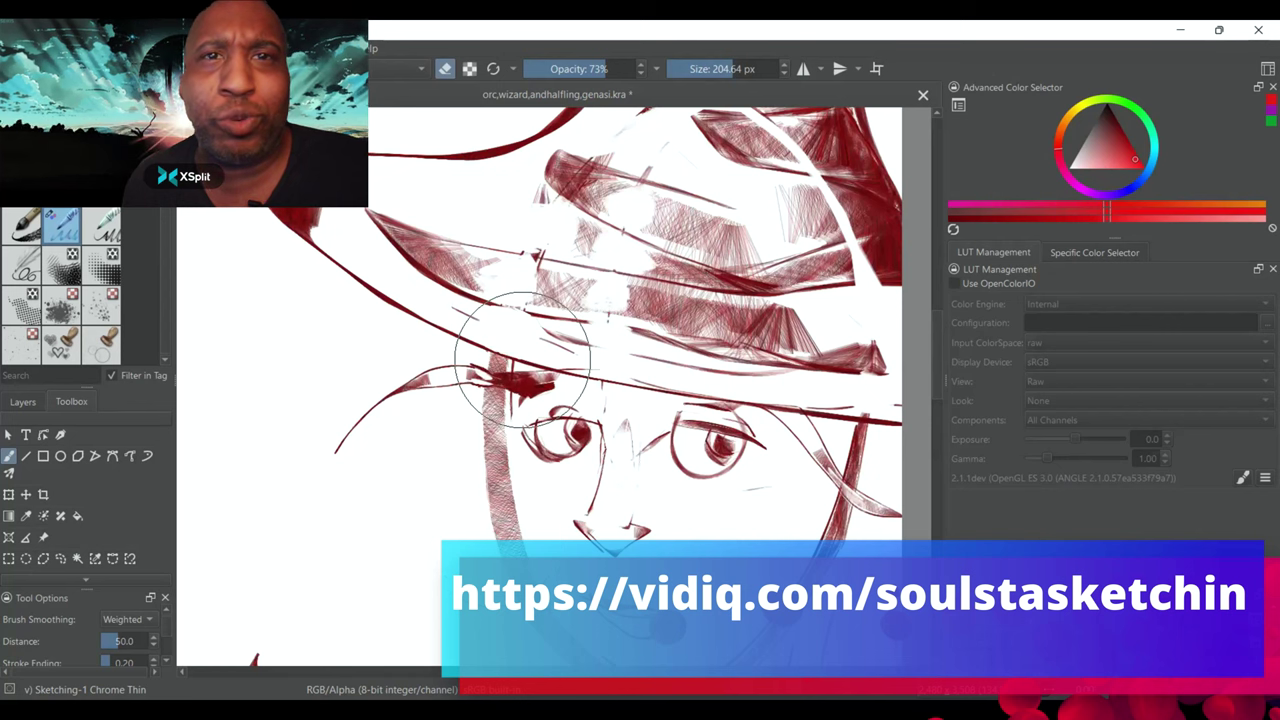
Save the drawing, and refine the wizard's eyes, eyebrows, lips and jawline with a 55.30 px brush at 73% opacity
key("ctrl+s")
scroll(545, 368, "down", 5)
scroll(550, 388, "up", 4)
scroll(554, 176, "up", 2)
left_click(700, 465)
left_click(550, 455)
key("e")
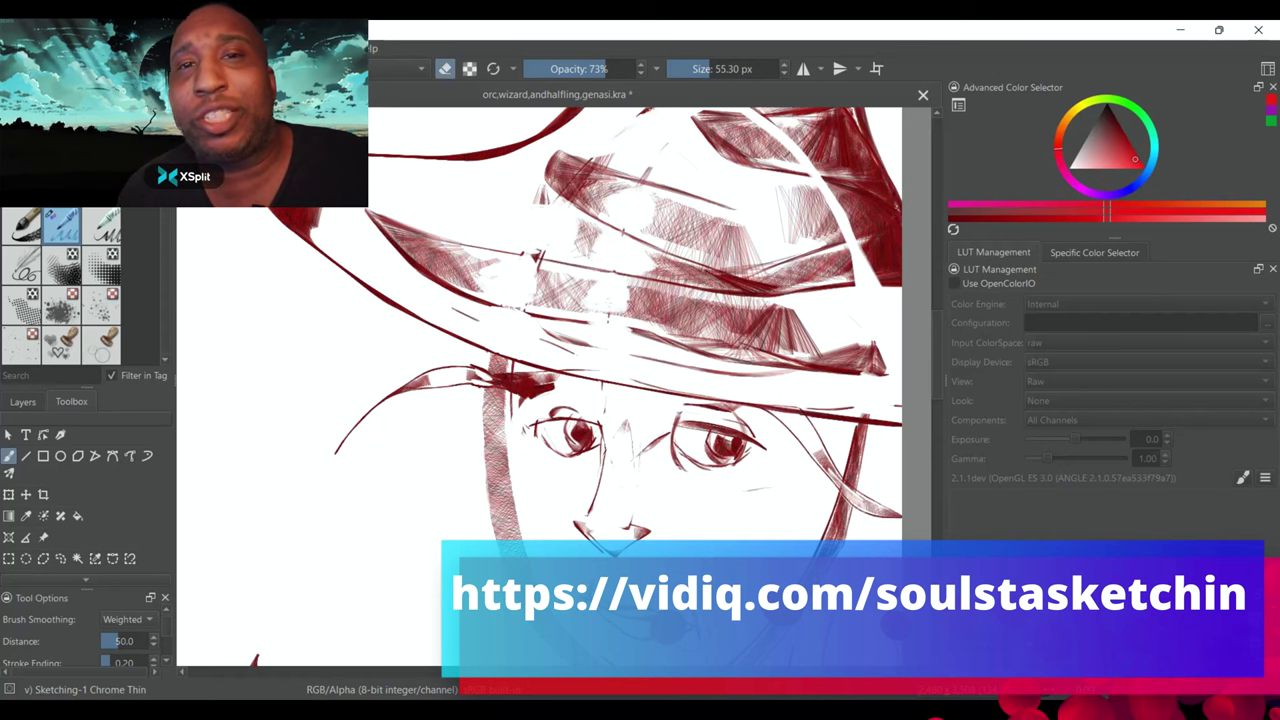
scroll(675, 515, "down", 3)
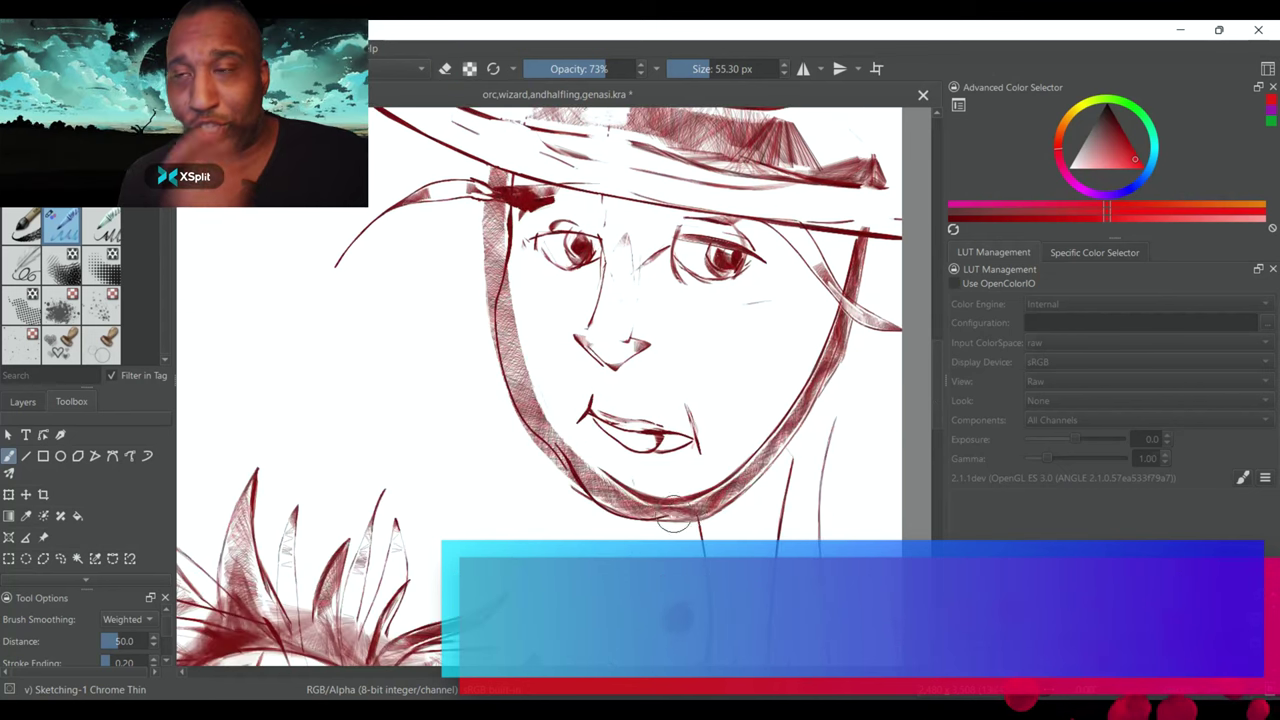
key("e")
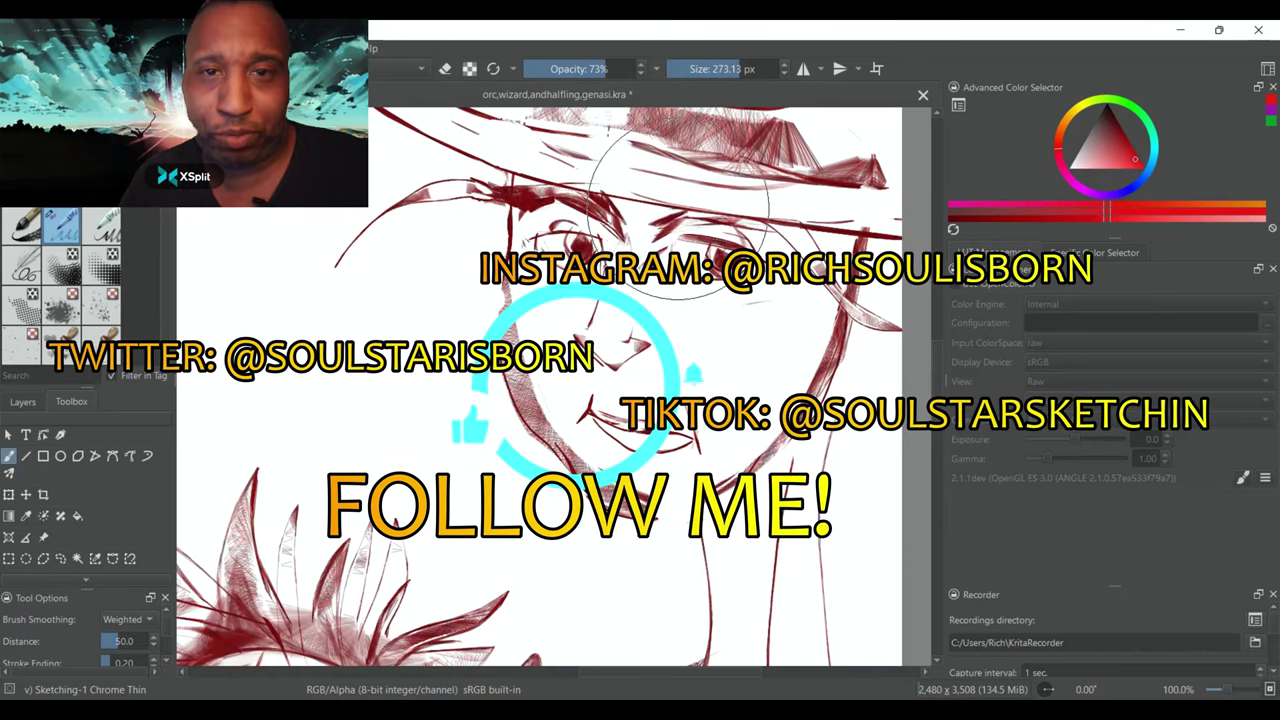
Shade the wizard's eye sockets, nose, mouth and cheeks with a 60.64 px brush at 15% opacity
mouse_move(678, 209)
left_mouse_down("shift")
mouse_move(607, 350)
mouse_move(606, 409)
mouse_move(691, 428)
mouse_move(663, 451)
mouse_move(601, 427)
left_mouse_up("shift")
left_click(558, 67)
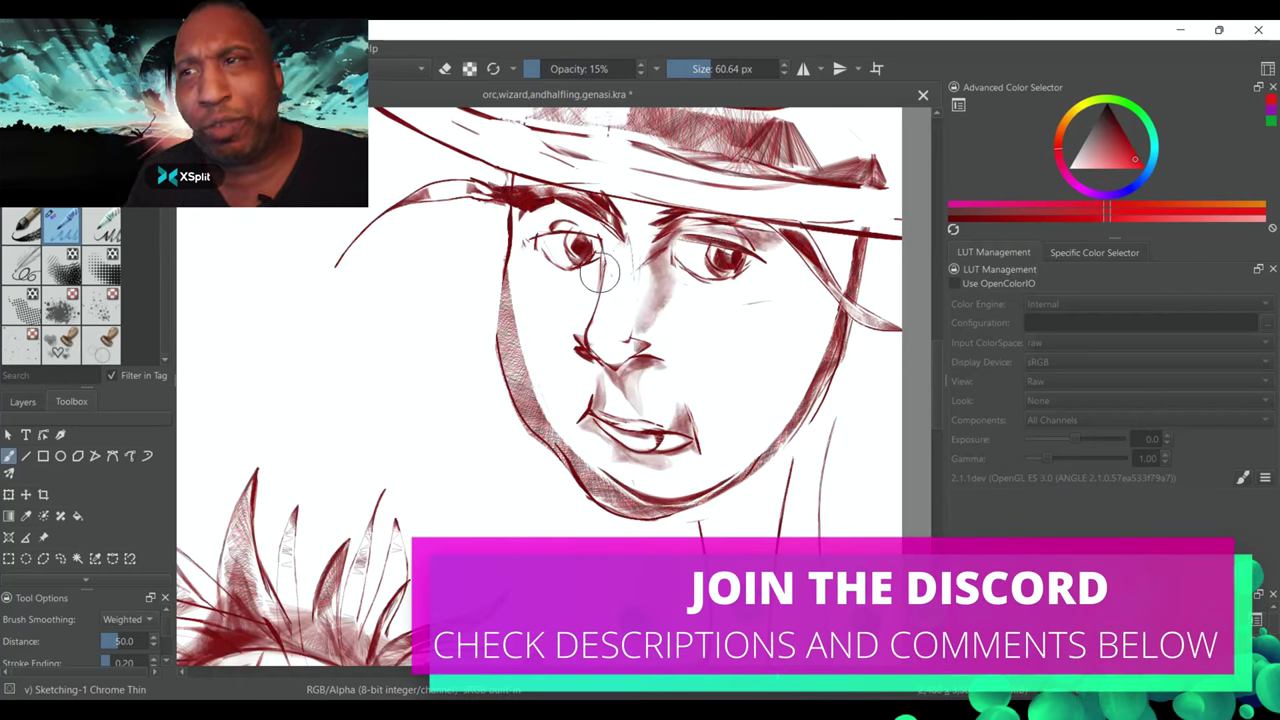
left_click_drag(818, 295, 800, 345)
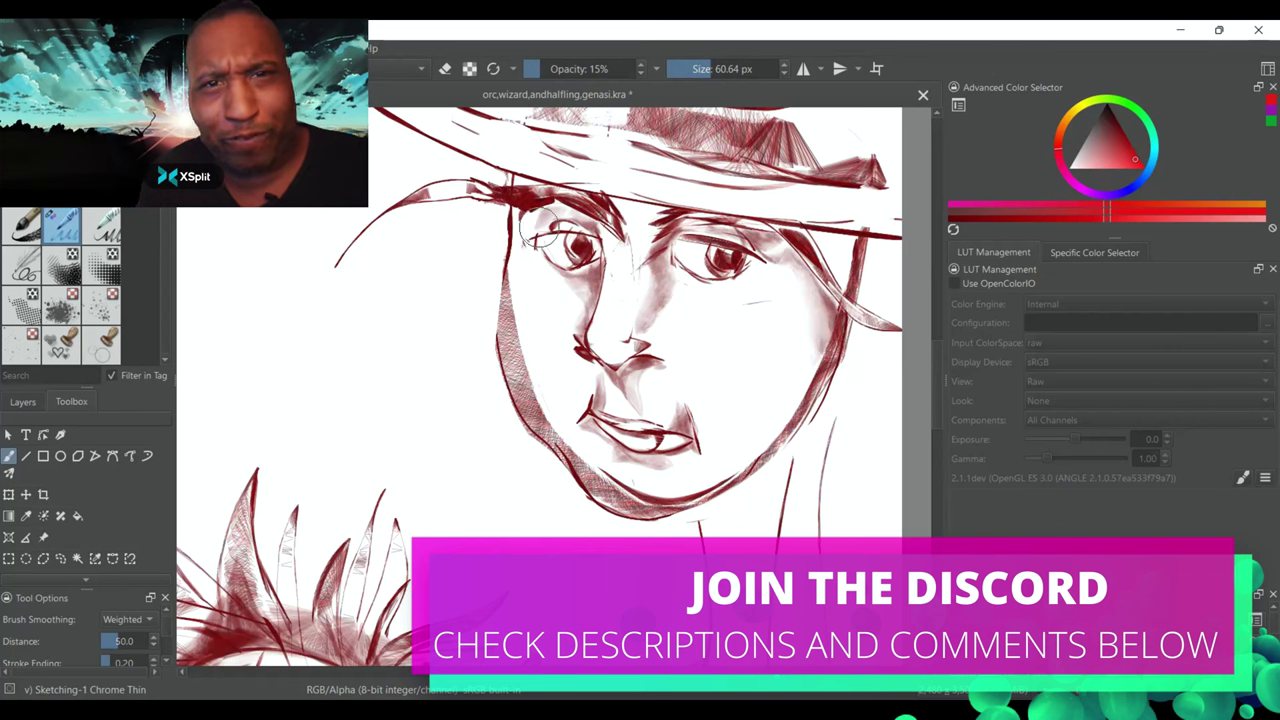
left_click_drag(539, 226, 560, 325)
left_click_drag(625, 225, 640, 265)
left_click_drag(673, 211, 730, 211, "shift")
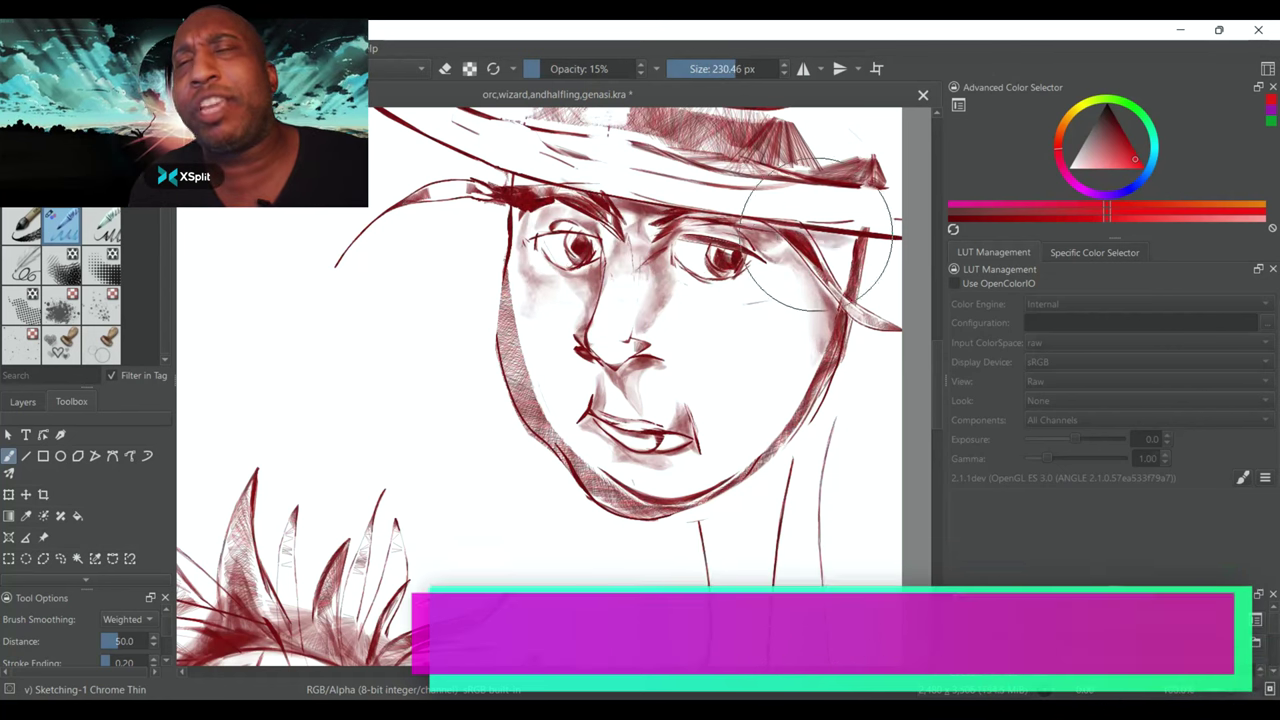
Save the drawing, and add shading to the wizard's hat after setting the brush size to 6.92 px
key("minus")
key("ctrl+s")
left_click(693, 67)
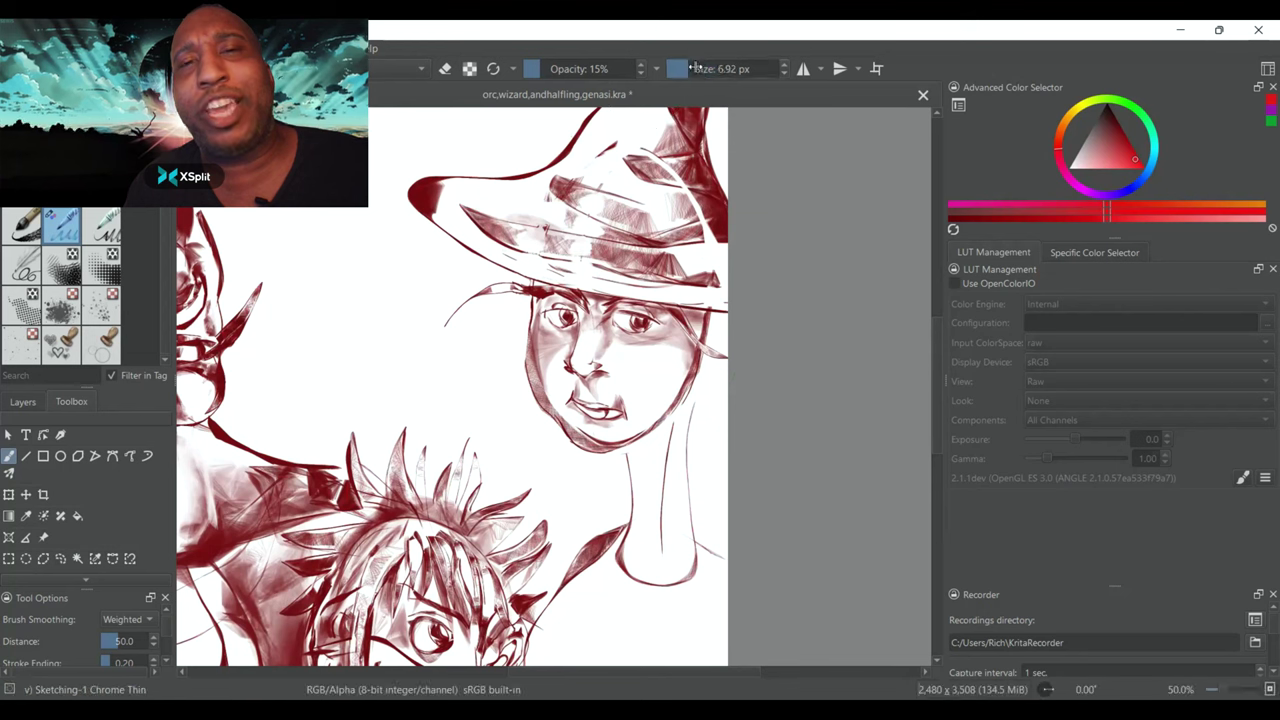
mouse_move(547, 212)
left_mouse_down()
mouse_move(435, 200)
mouse_move(605, 290)
mouse_move(618, 185)
mouse_move(583, 178)
mouse_move(625, 234)
left_mouse_up()
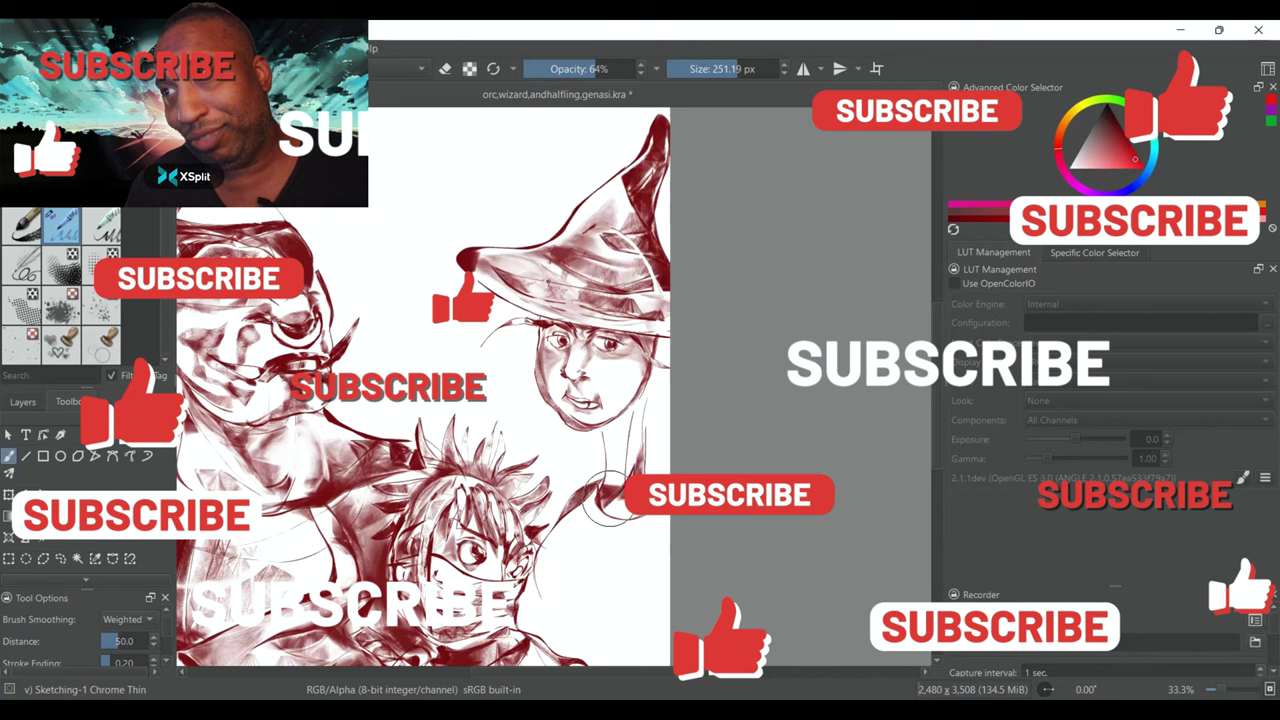
Shade the wizard's robe and shoulder beside the masked figure with a 251.19 px brush at 64% opacity
mouse_move(600, 505)
left_mouse_down()
mouse_move(526, 375)
mouse_move(556, 555)
mouse_move(658, 608)
mouse_move(600, 582)
left_mouse_up()
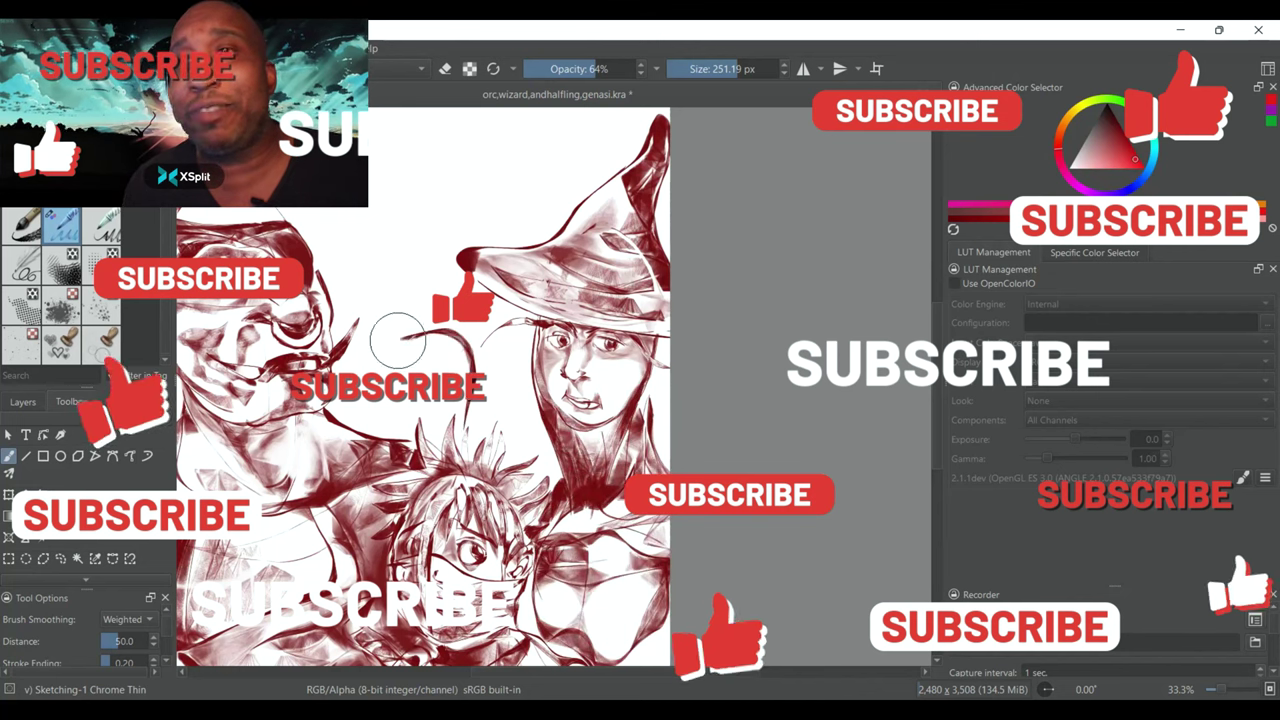
scroll(600, 582, "down", 3)
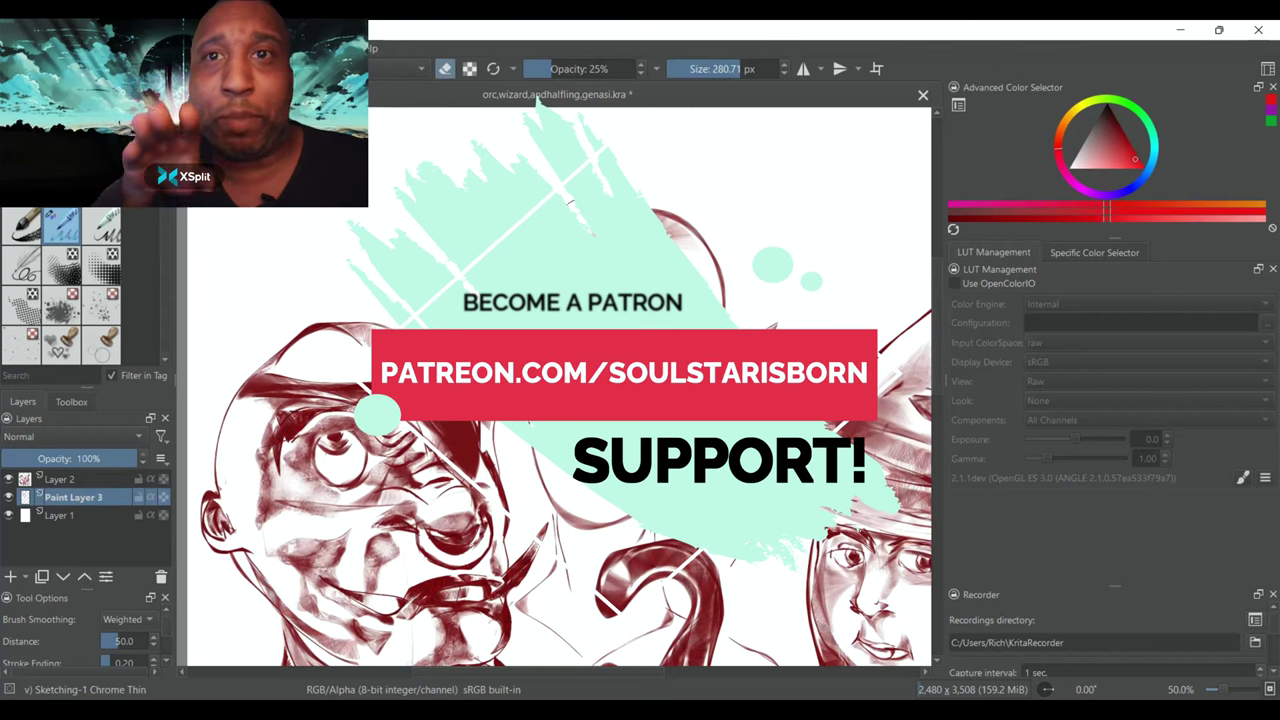
Turn off the eraser and sketch the pointy-eared figure's swept-up hair with a 96.29 px brush at 62% opacity, undoing a stray stroke
key("e")
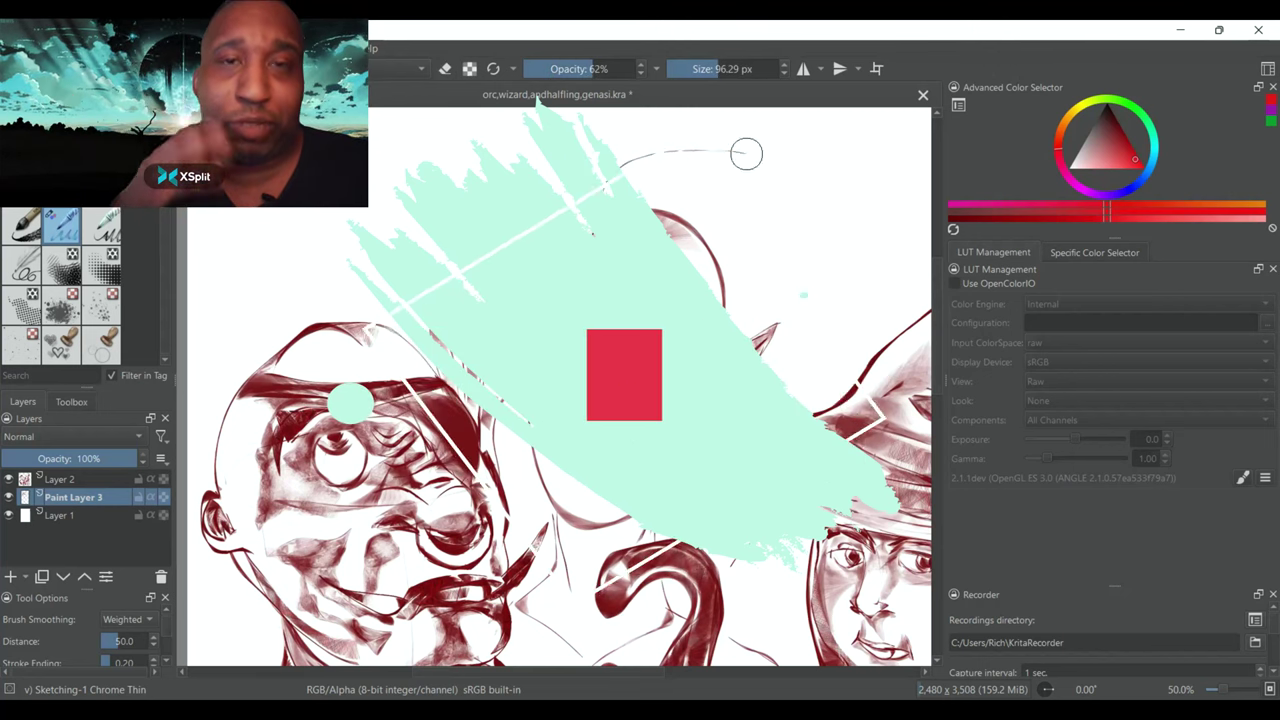
key("ctrl+z")
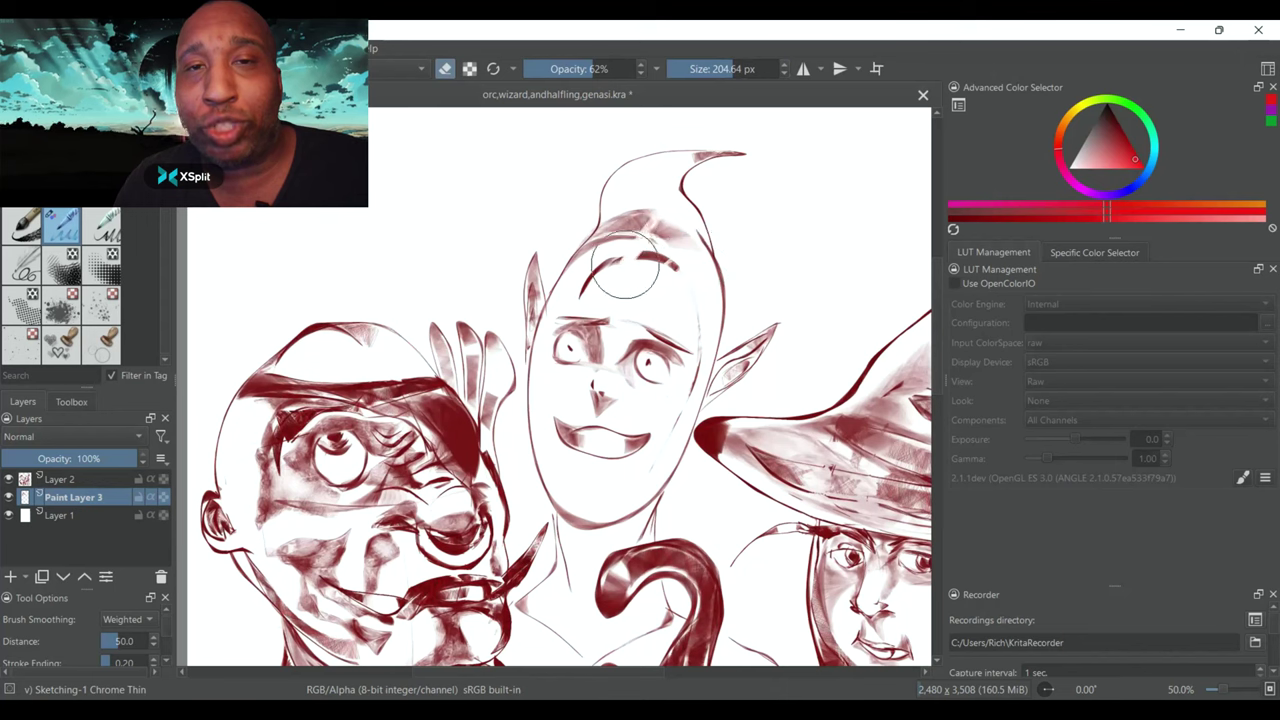